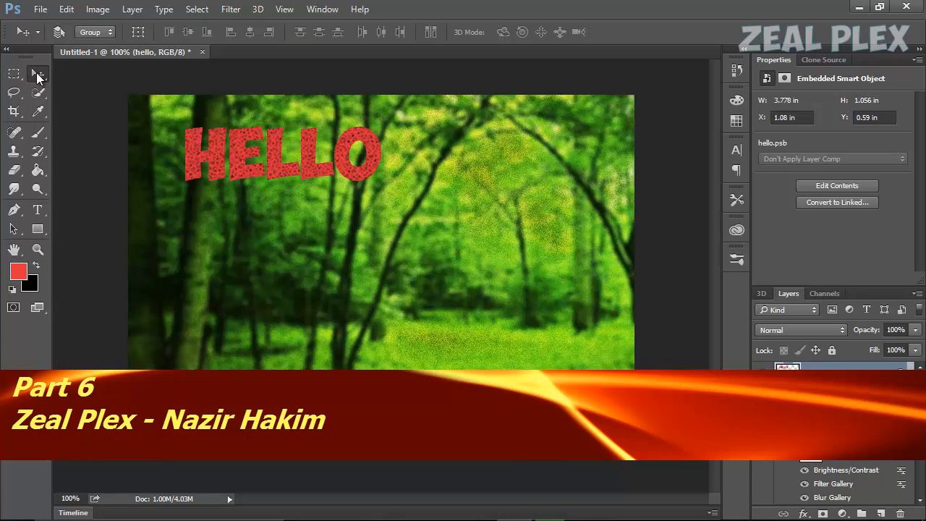
# Zoom in on the HELLO text to 400% with the Zoom tool.
pyautogui.click(15, 74)
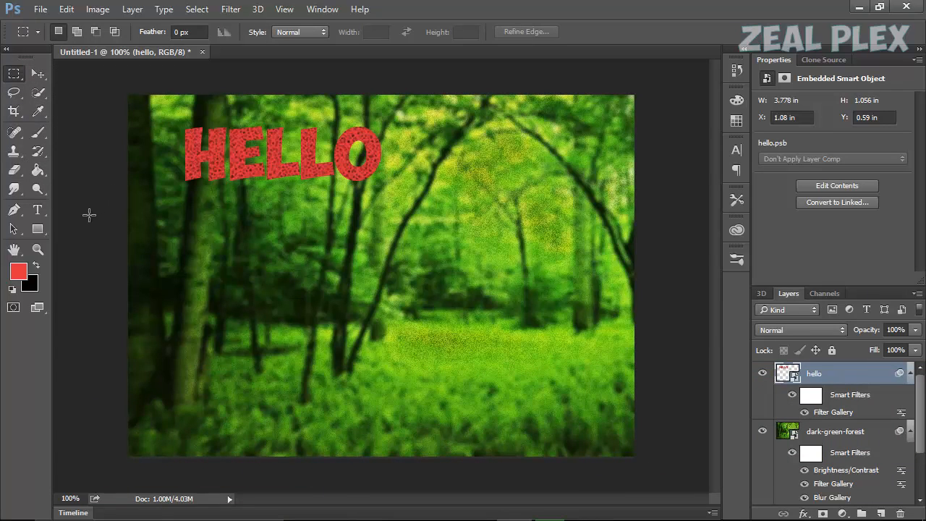
pyautogui.click(37, 248)
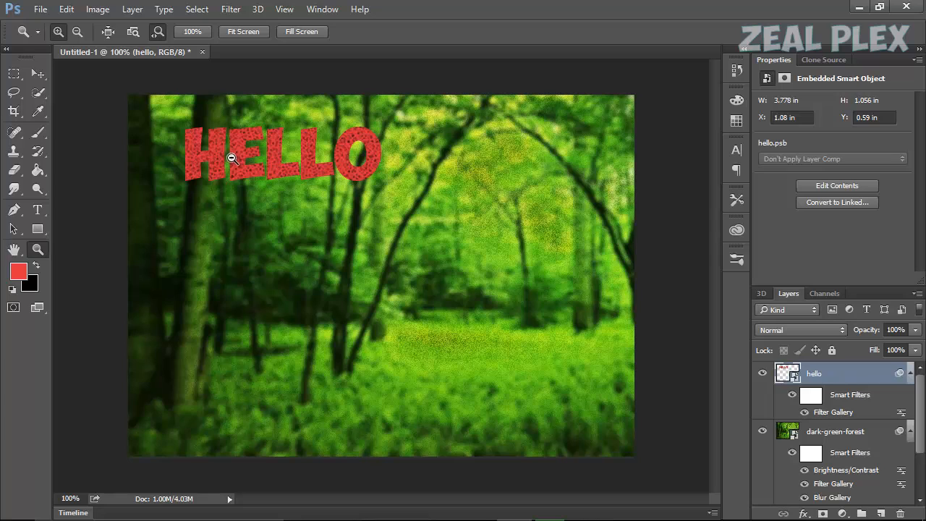
pyautogui.press('alt')
pyautogui.press('alt')
pyautogui.press('alt')
pyautogui.click(76, 32)
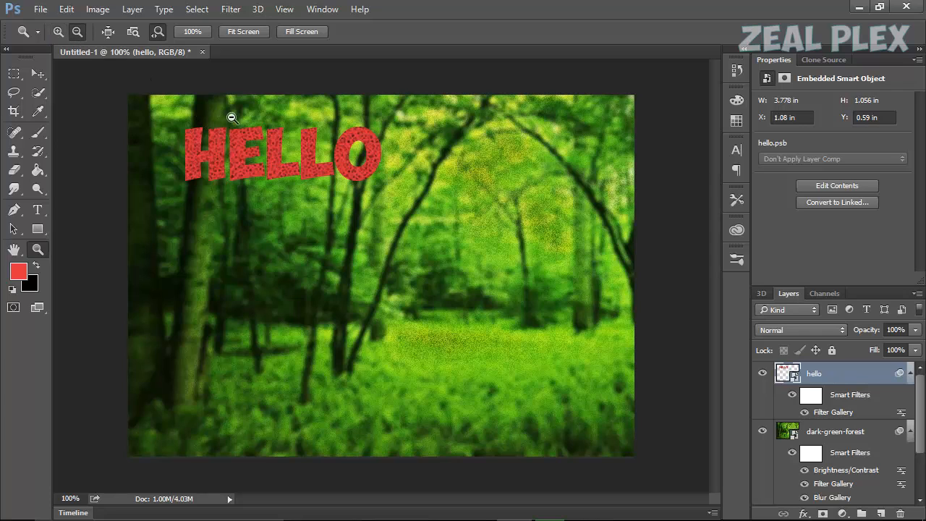
pyautogui.click(56, 31)
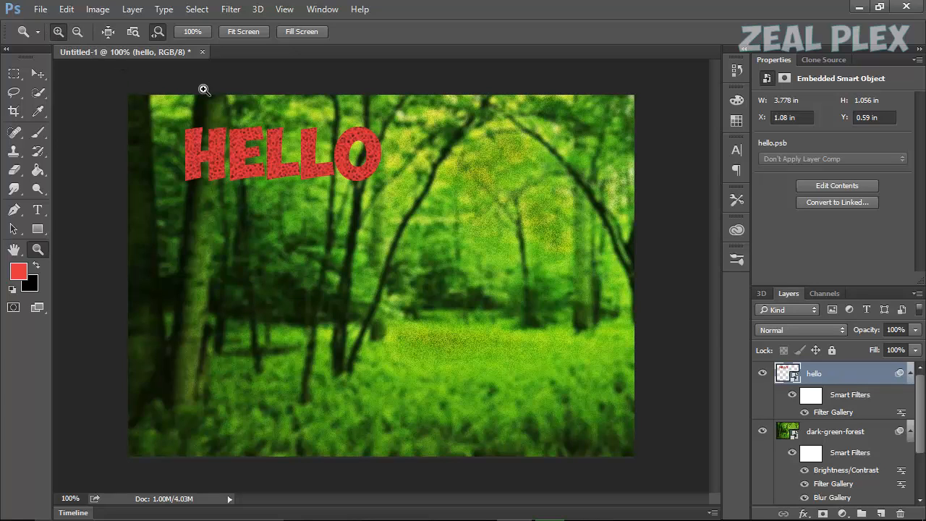
pyautogui.click(238, 139)
pyautogui.click(238, 139)
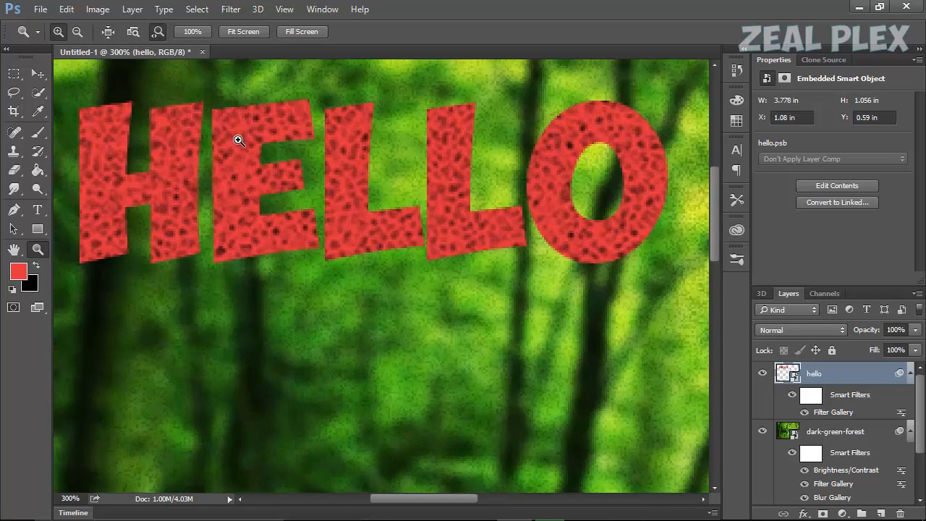
pyautogui.click(238, 139)
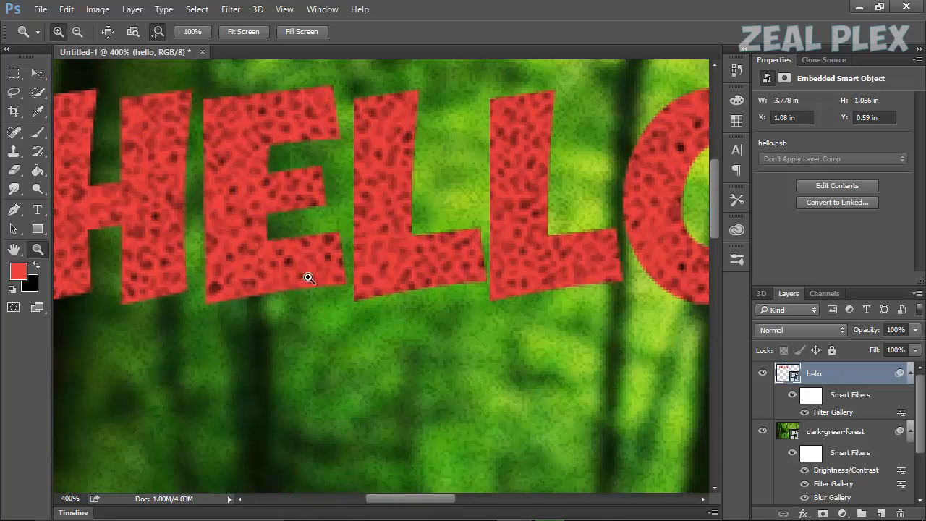
# Pan across the enlarged HELLO text with the Hand tool, from the first letters to the final O.
pyautogui.click(13, 249)
pyautogui.moveTo(246, 243); pyautogui.dragTo(475, 290)
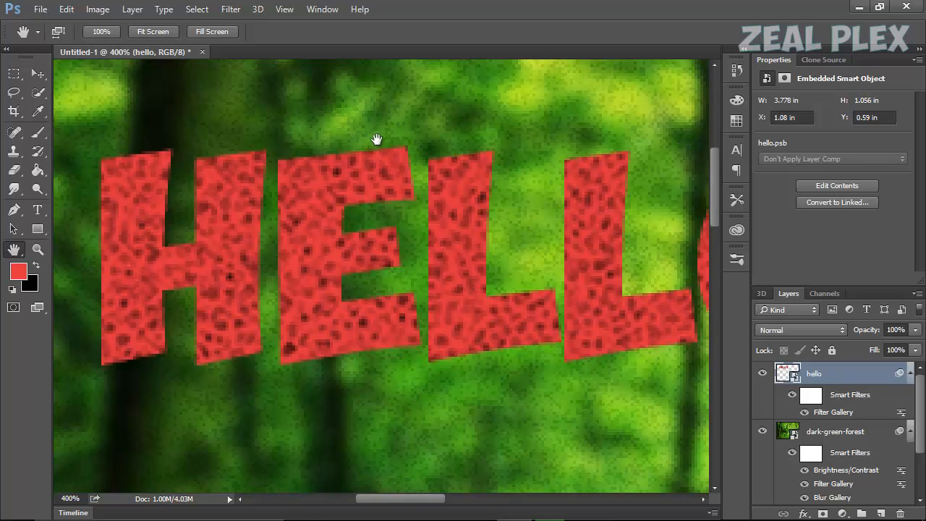
pyautogui.moveTo(436, 163); pyautogui.dragTo(477, 192)
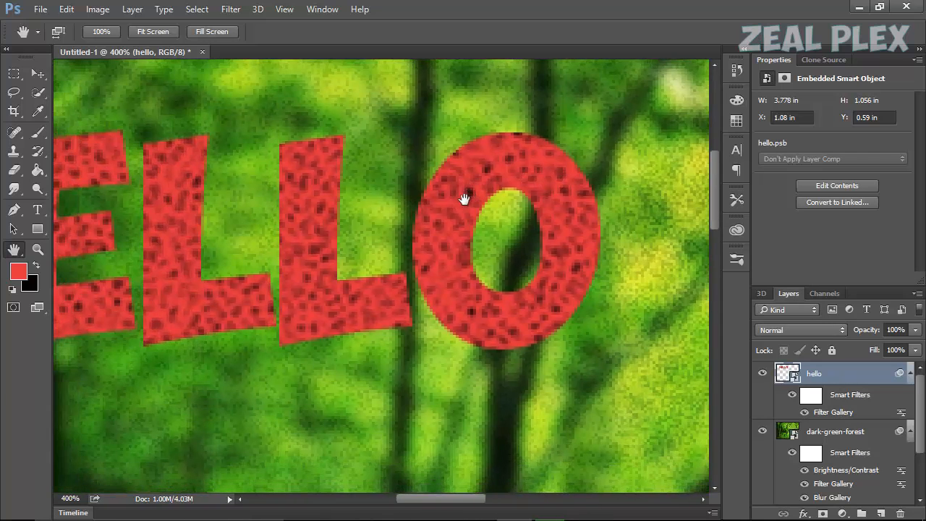
# Zoom back out with the Zoom tool until the whole forest image fits in the view at about 105%.
pyautogui.click(37, 249)
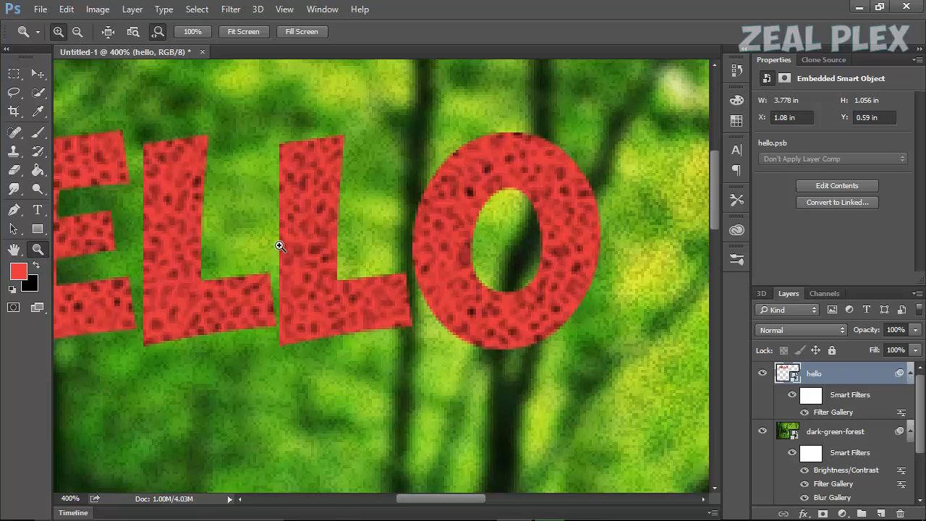
pyautogui.press('alt')
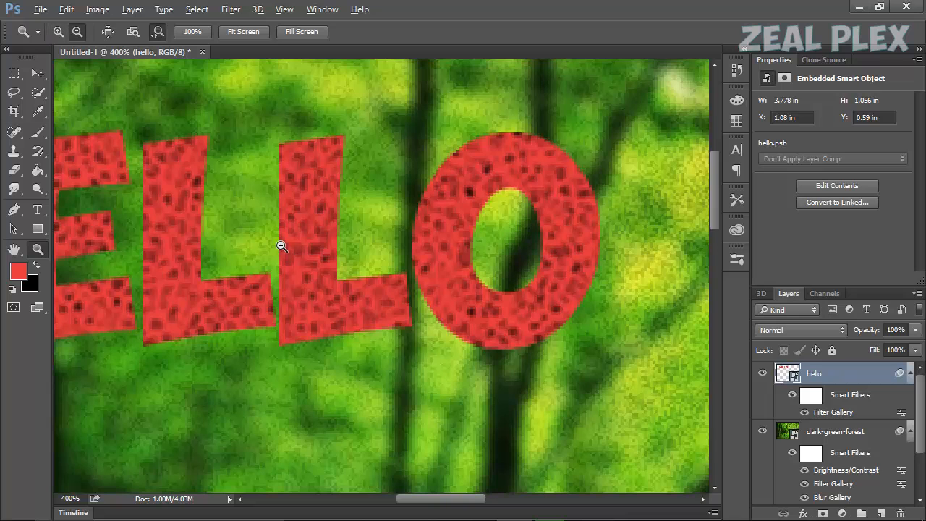
pyautogui.keyDown('alt'); pyautogui.click(280, 245); pyautogui.keyUp('alt')
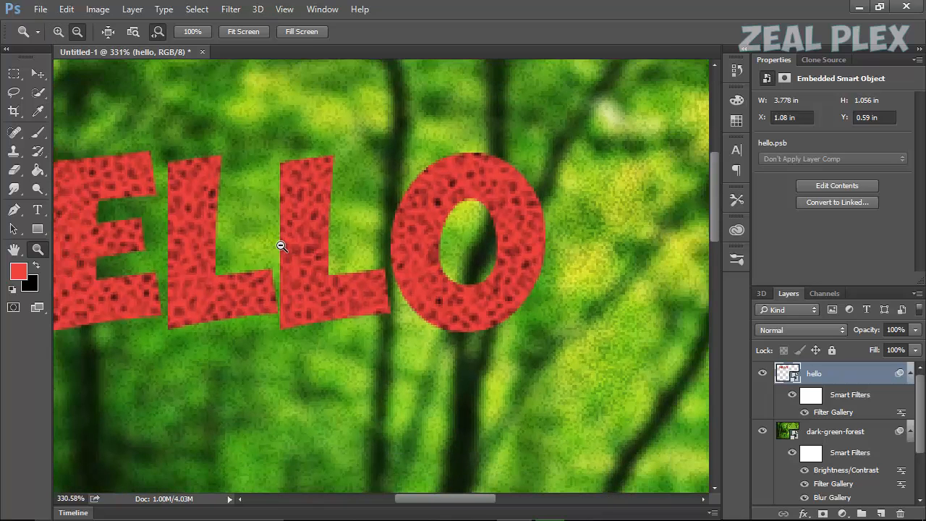
pyautogui.keyDown('alt'); pyautogui.click(281, 245); pyautogui.keyUp('alt')
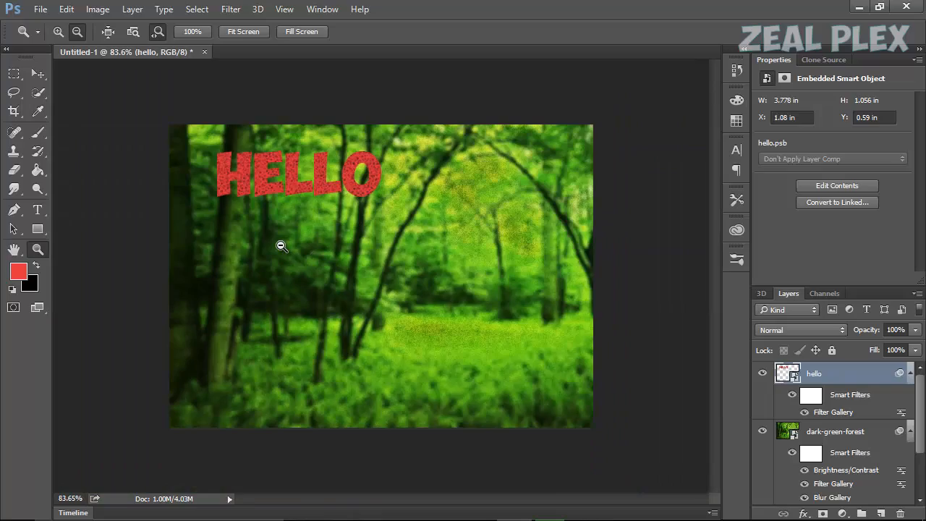
pyautogui.click(281, 245)
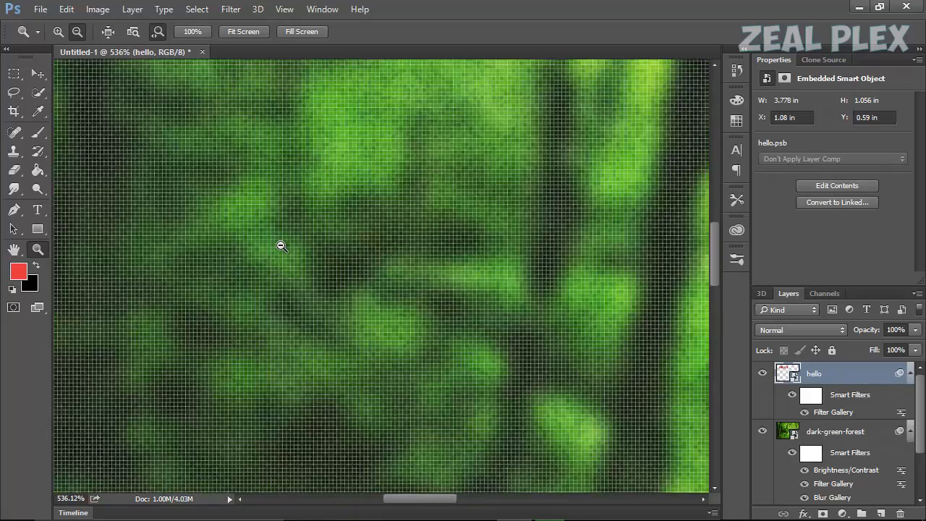
pyautogui.keyDown('alt'); pyautogui.click(281, 245); pyautogui.keyUp('alt')
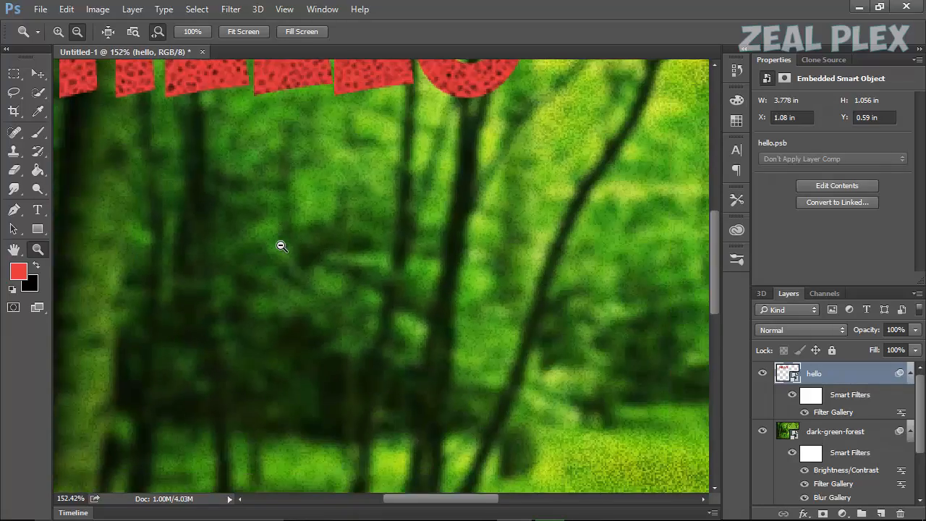
pyautogui.scroll(4, 281, 246)
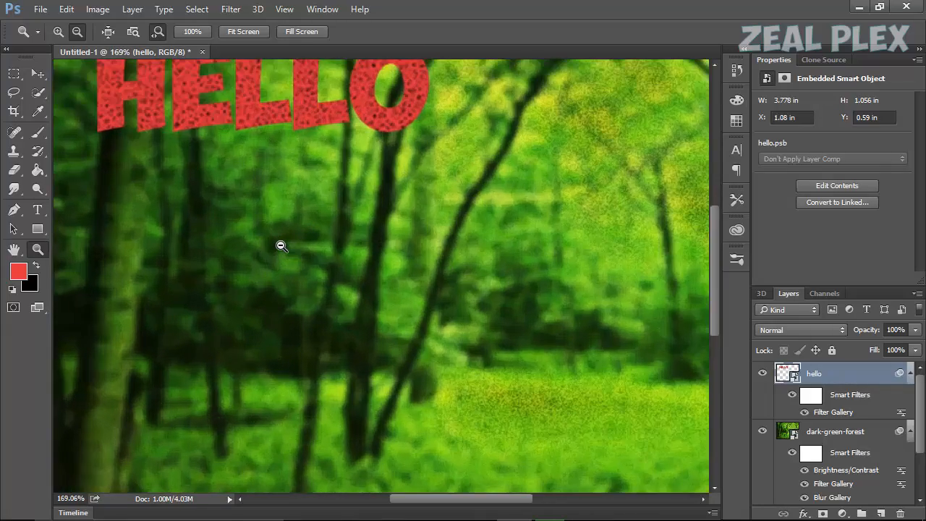
pyautogui.scroll(-4, 280, 246)
pyautogui.scroll(-1, 281, 246)
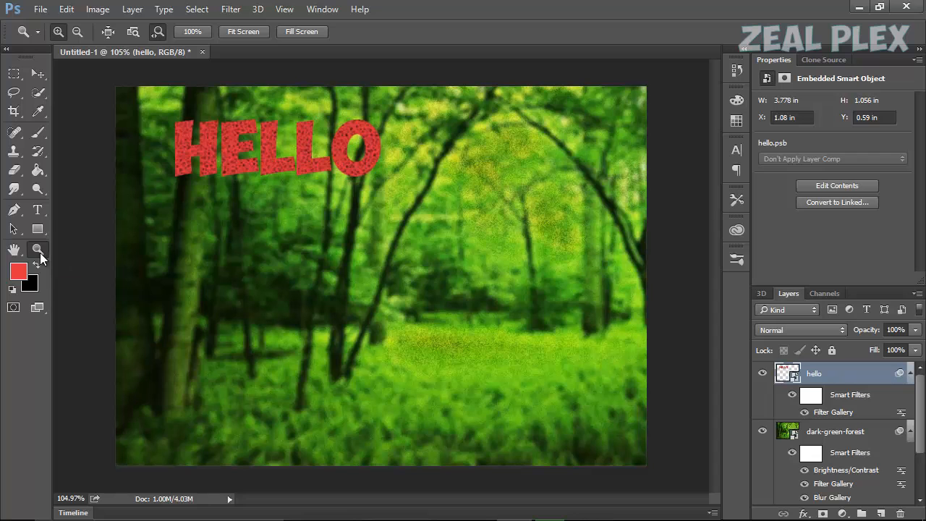
# Set the view to 100%, and try zooming in to 200% and back out, ending at 110%.
pyautogui.click(280, 9)
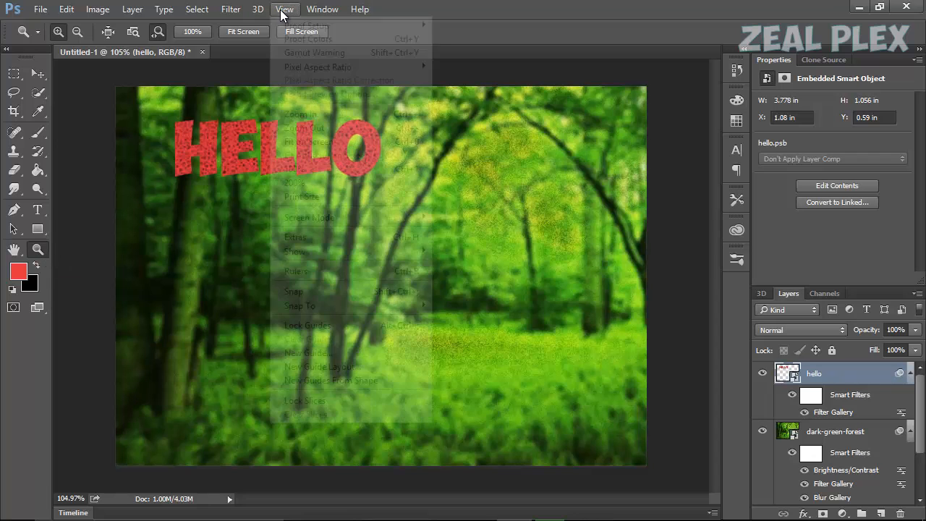
pyautogui.click(337, 167)
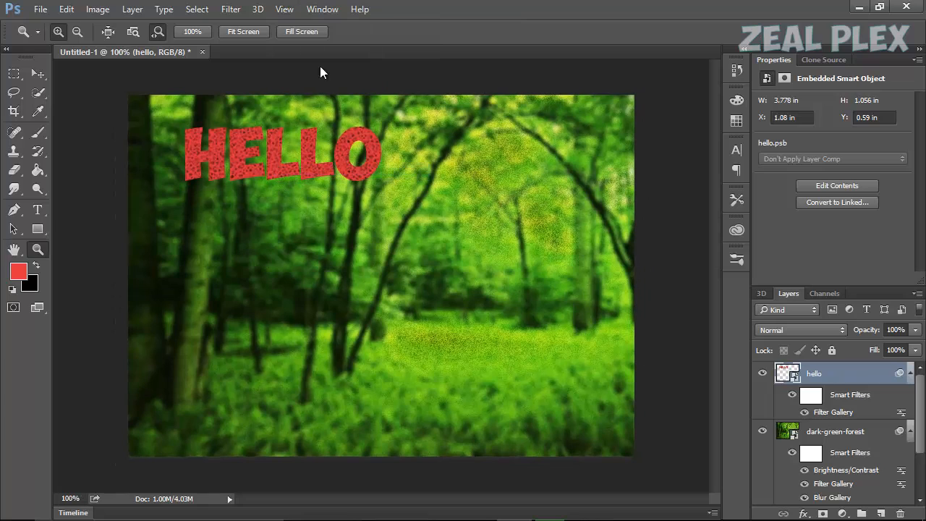
pyautogui.click(284, 9)
pyautogui.click(349, 115)
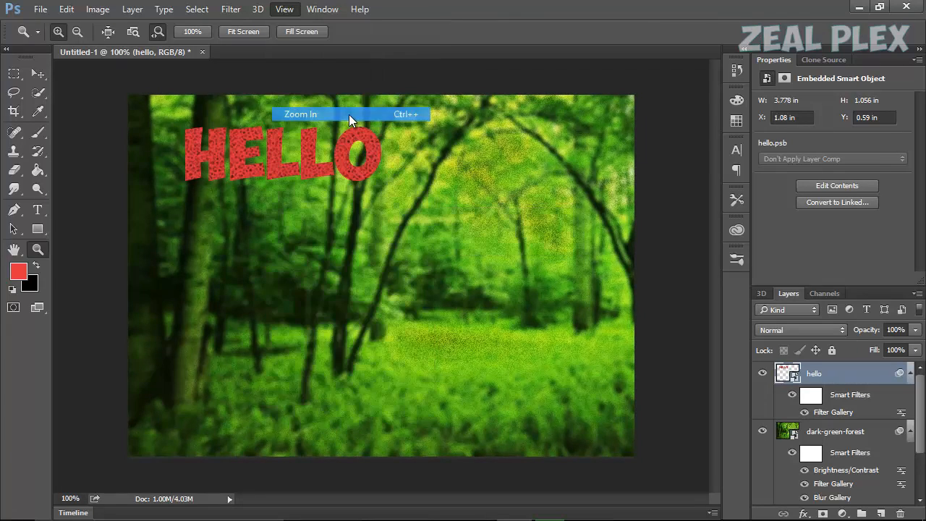
pyautogui.click(285, 11)
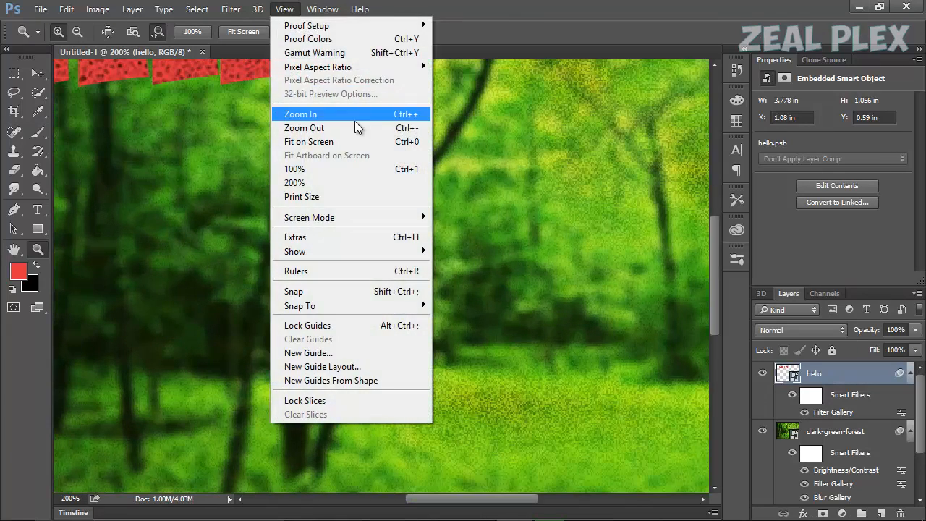
pyautogui.click(356, 128)
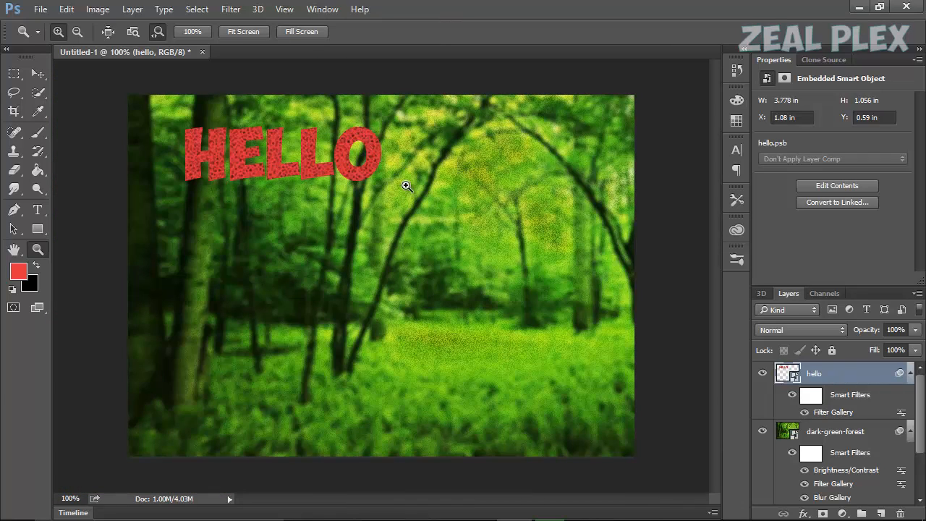
pyautogui.scroll(2, 405, 191)
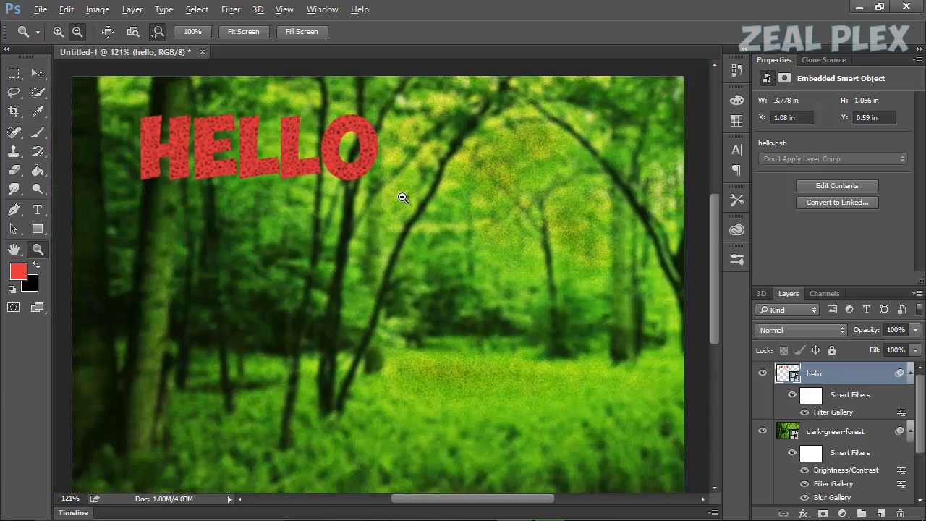
pyautogui.scroll(-1, 403, 197)
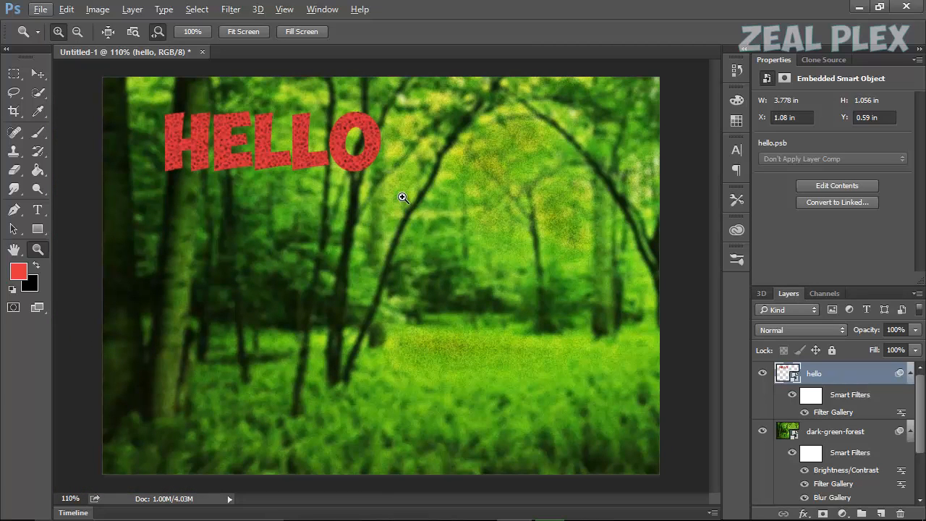
pyautogui.press('alt')
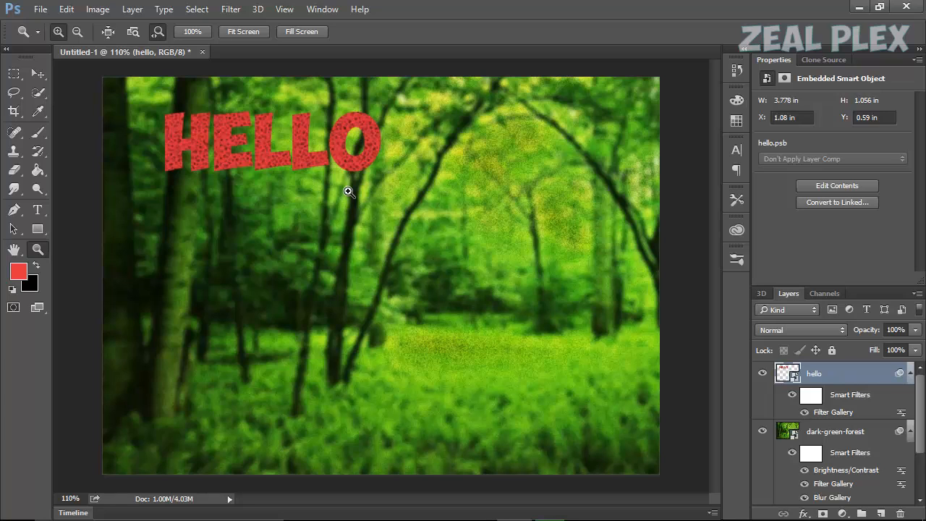
pyautogui.click(14, 250)
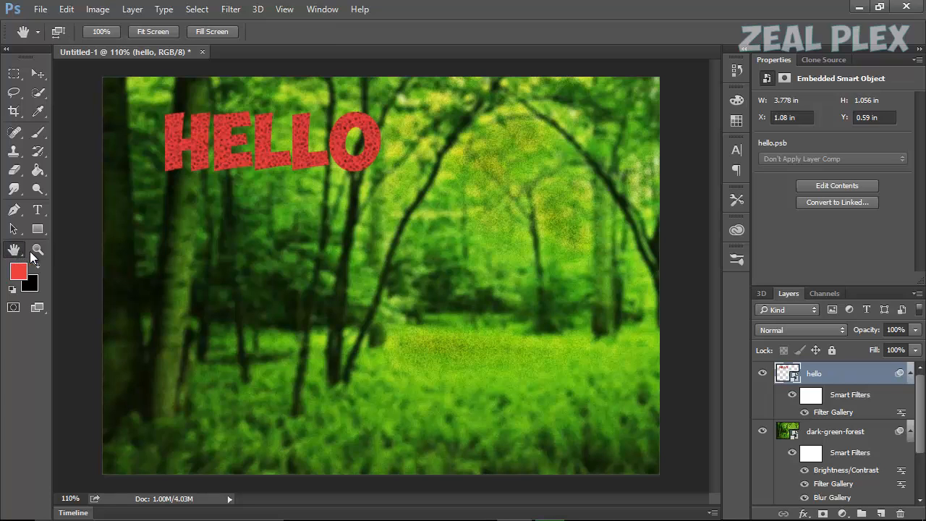
pyautogui.click(41, 227)
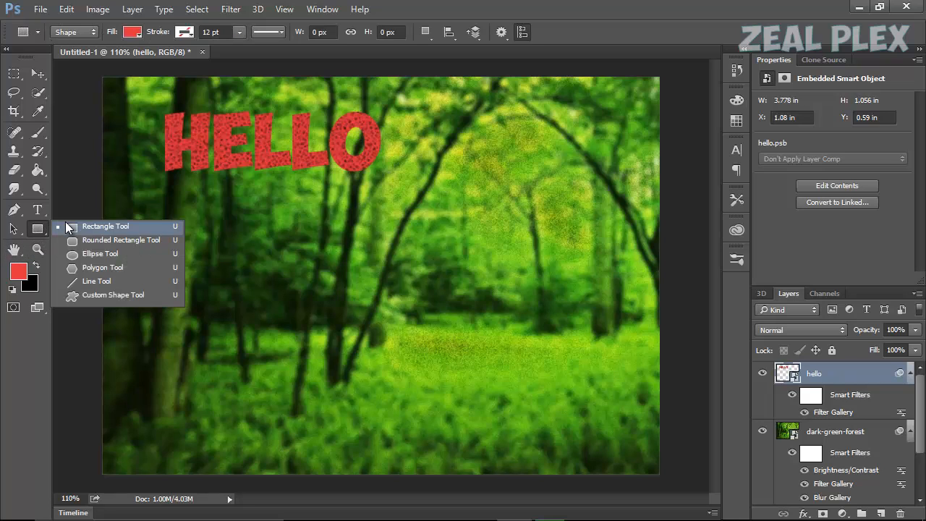
pyautogui.click(42, 223)
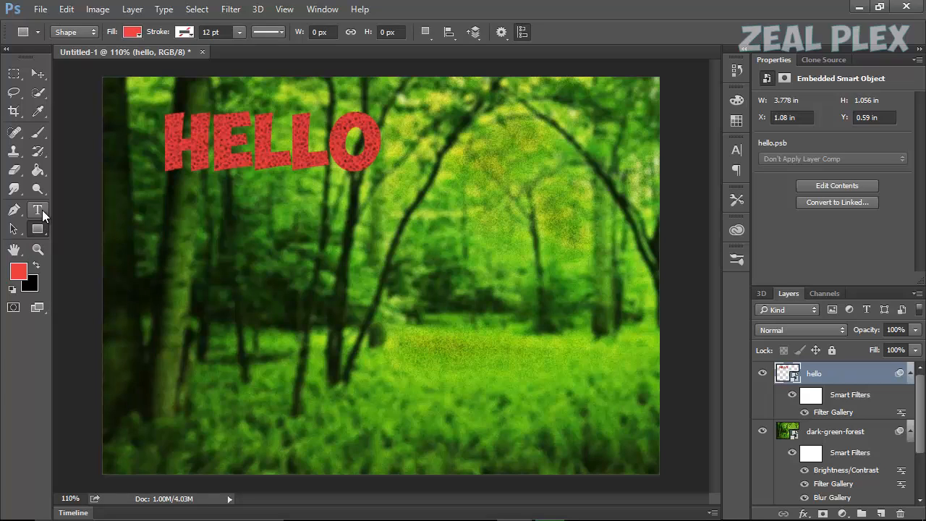
# Start a horizontal text line on the image just below the letter H of the HELLO text.
pyautogui.click(42, 210)
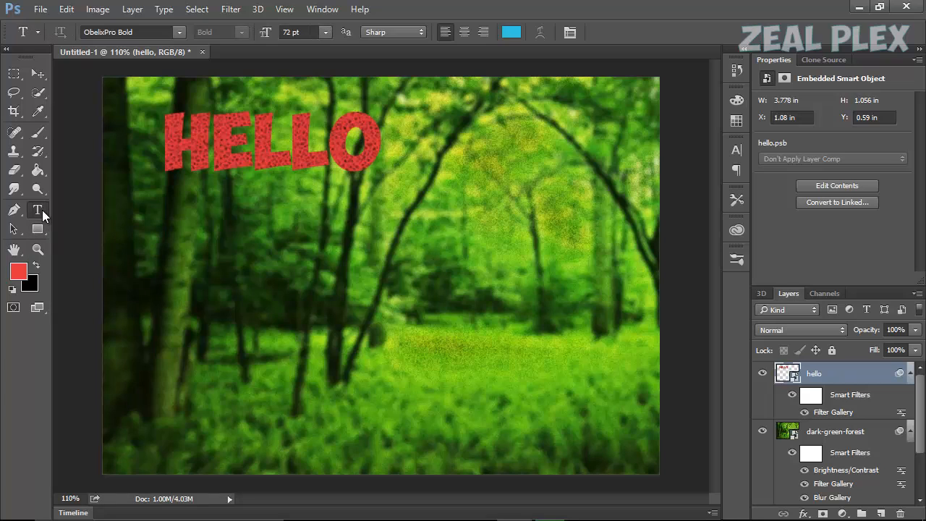
pyautogui.click(167, 236)
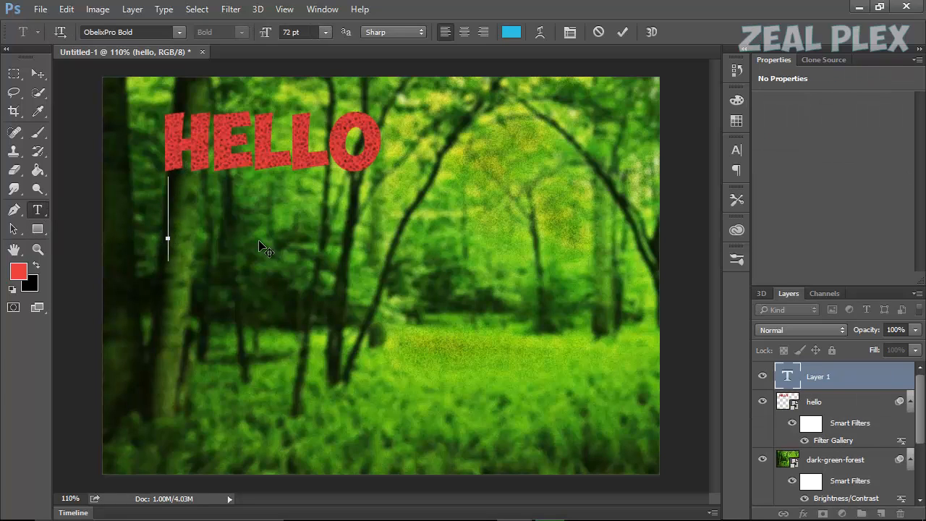
pyautogui.write('SJDKLHF')
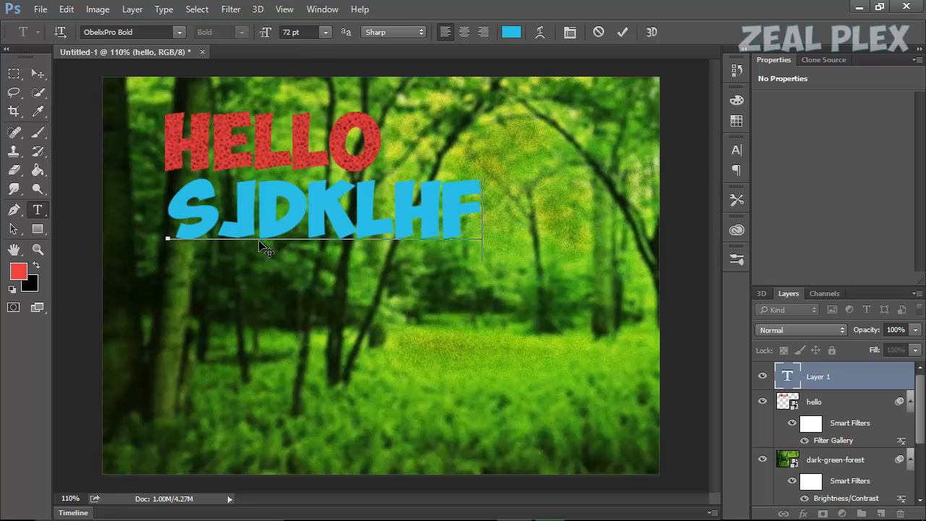
pyautogui.press('BackSpace')
pyautogui.press('BackSpace')
pyautogui.press('BackSpace')
pyautogui.press('BackSpace')
pyautogui.press('BackSpace')
pyautogui.press('BackSpace')
pyautogui.press('BackSpace')
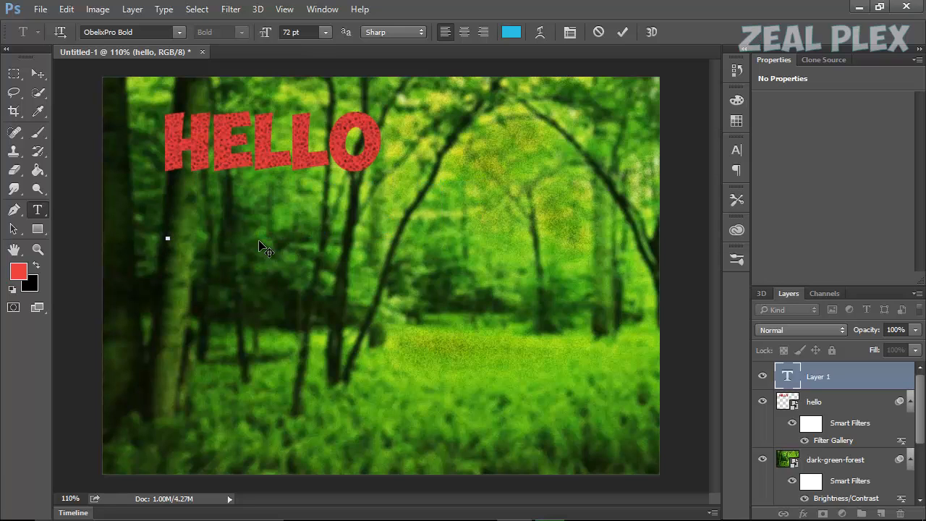
# Enter "YOUTUBE" as the text of the new line below HELLO.
pyautogui.write('YOUTUB')
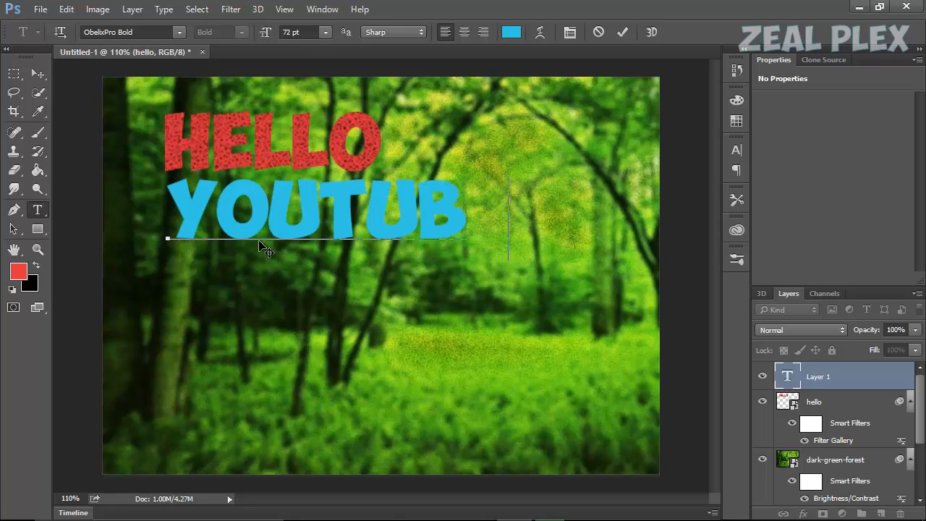
pyautogui.write('E')
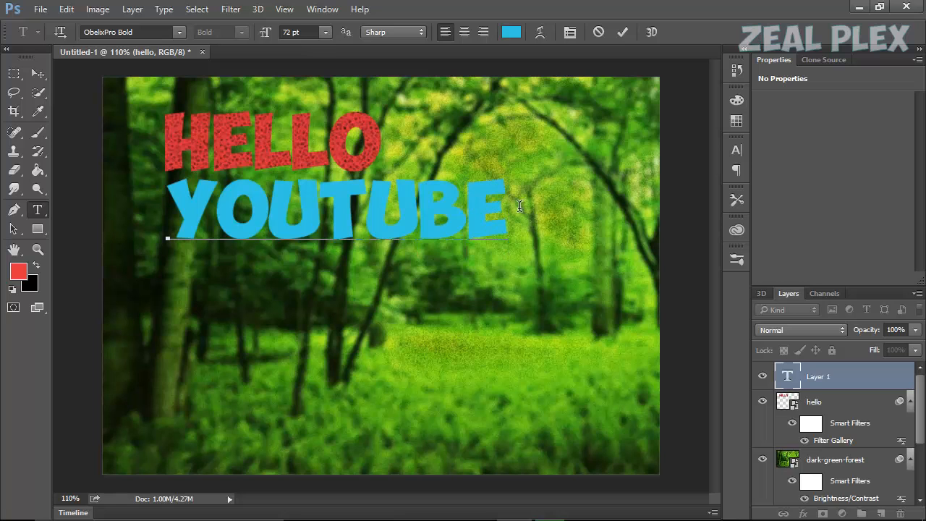
# Select the whole YOUTUBE text and change its color to green #33e33f.
pyautogui.moveTo(517, 208); pyautogui.dragTo(190, 208)
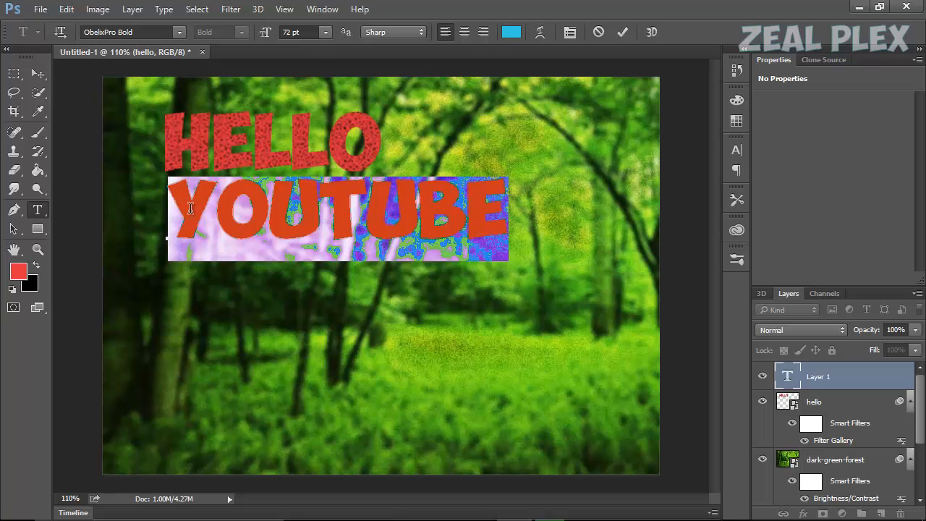
pyautogui.click(509, 32)
pyautogui.click(477, 232)
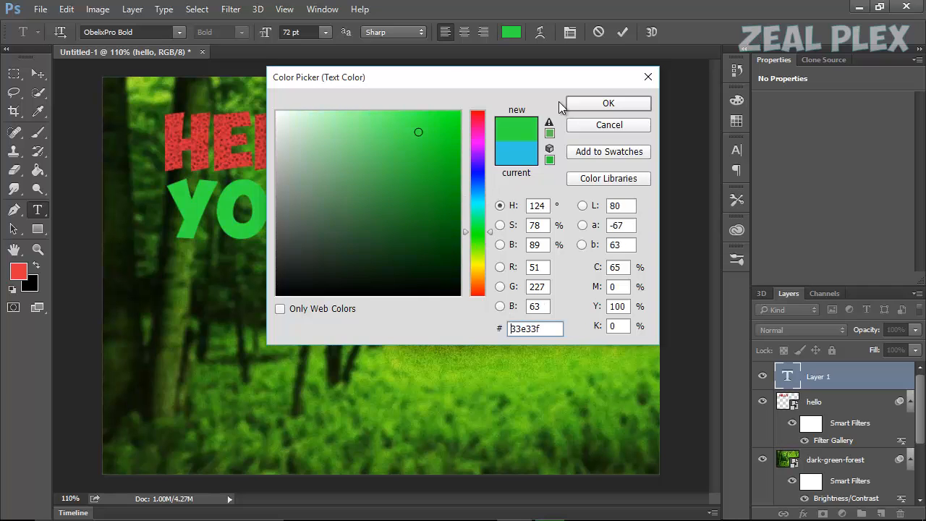
pyautogui.click(583, 100)
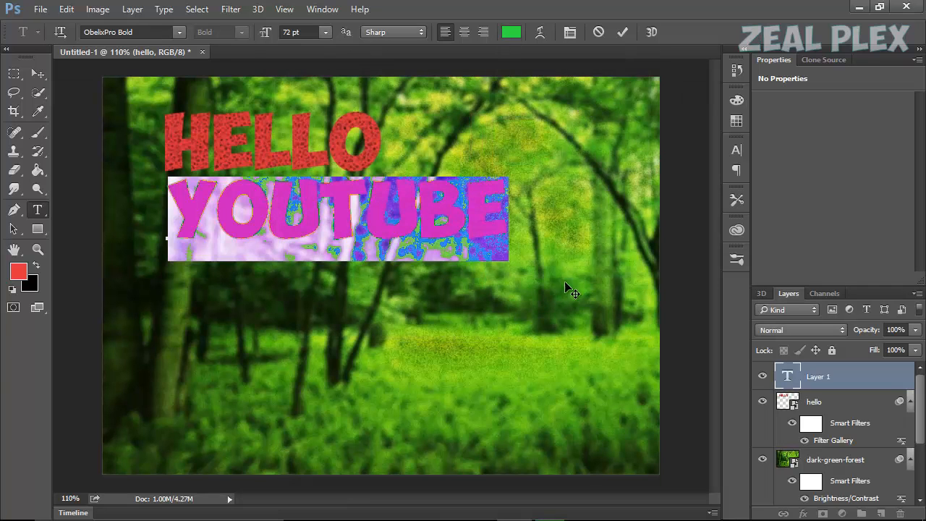
# Change the color of the selected YOUTUBE text to yellow #e3dd33.
pyautogui.click(510, 32)
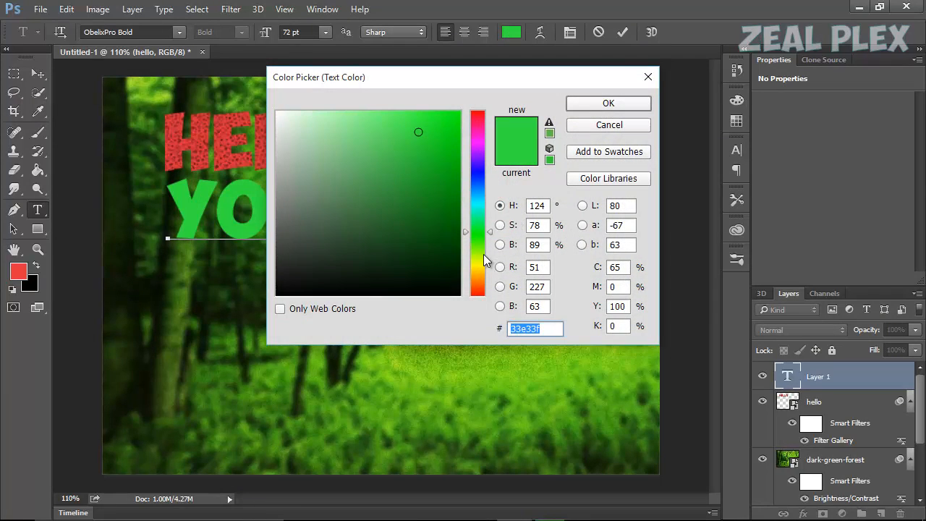
pyautogui.click(478, 271)
pyautogui.moveTo(478, 271); pyautogui.dragTo(480, 267)
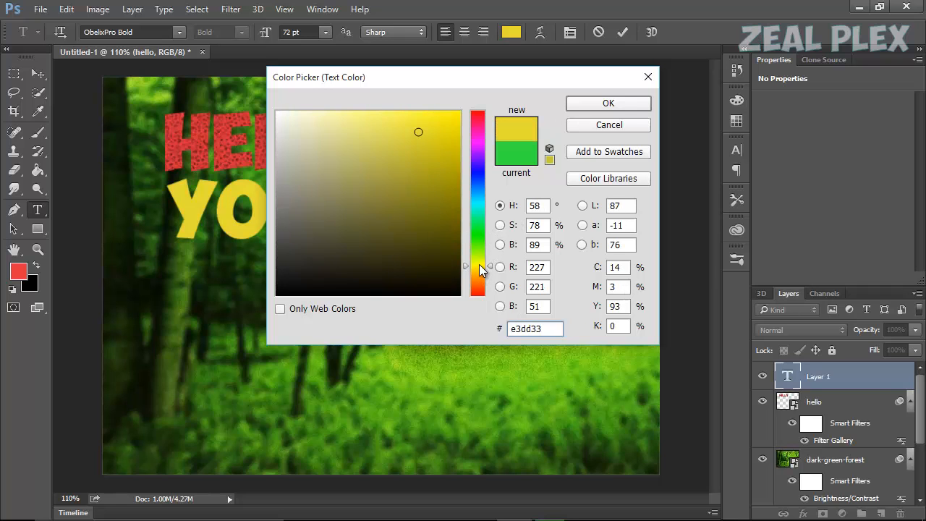
pyautogui.click(616, 102)
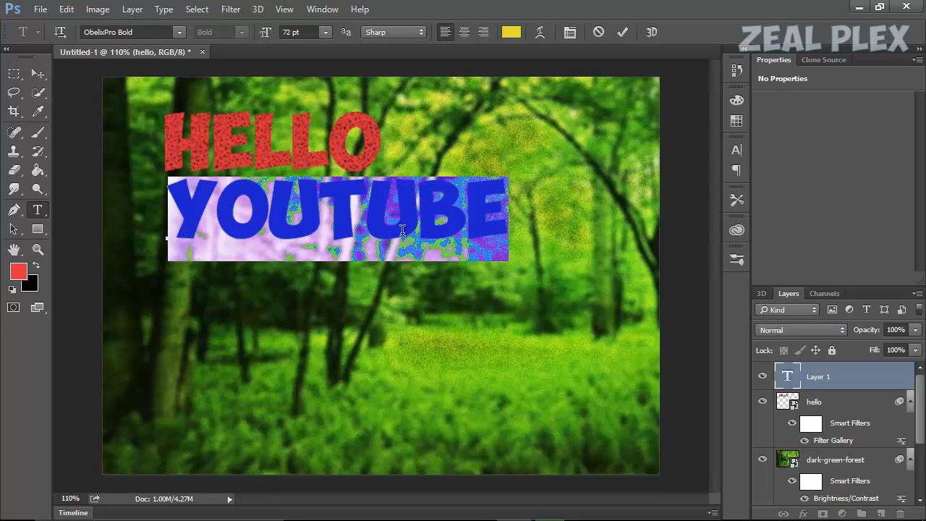
# Commit the text and move YOUTUBE slightly down, aligning its left edge with HELLO, using the Move tool.
pyautogui.click(48, 73)
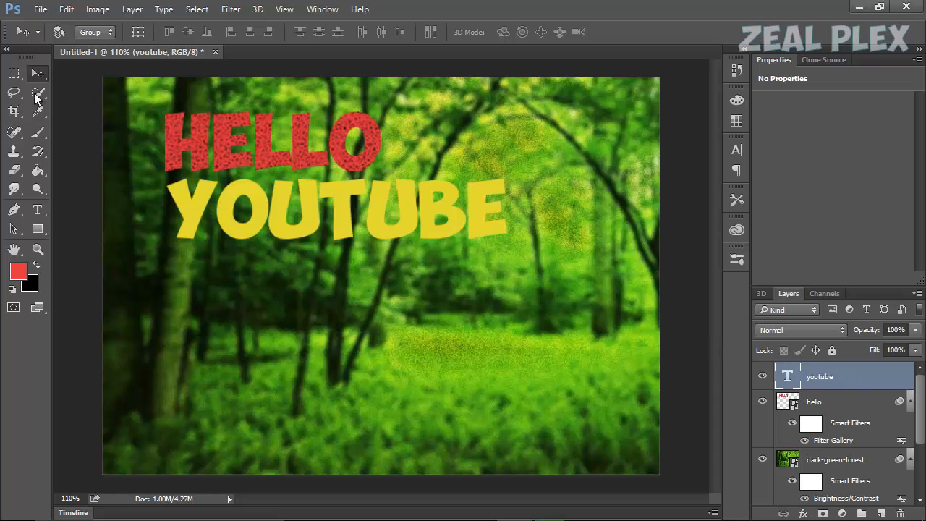
pyautogui.moveTo(407, 230)
pyautogui.mouseDown()
pyautogui.moveTo(410, 243)
pyautogui.moveTo(504, 265)
pyautogui.moveTo(398, 233)
pyautogui.moveTo(407, 239)
pyautogui.moveTo(425, 203)
pyautogui.moveTo(398, 232)
pyautogui.mouseUp()
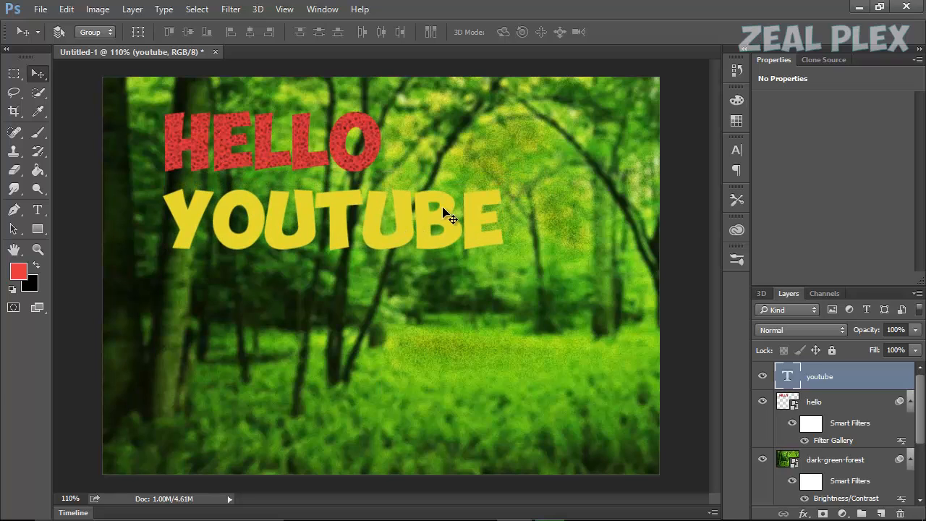
pyautogui.moveTo(443, 208); pyautogui.dragTo(444, 208)
# Rotate the YOUTUBE text to about -22.22° with Free Transform, apply it, and move the text toward the image's upper-right corner.
pyautogui.hotkey('ctrl', 't')
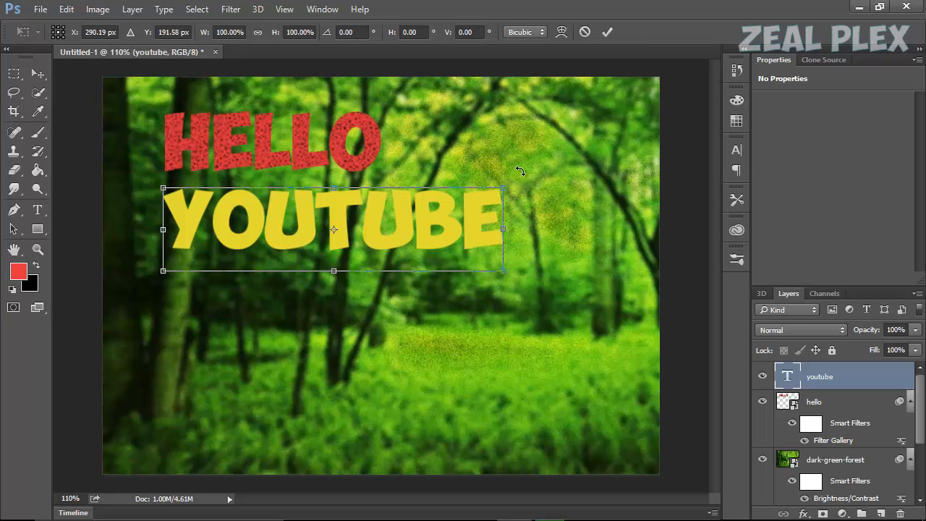
pyautogui.moveTo(521, 171); pyautogui.dragTo(475, 118)
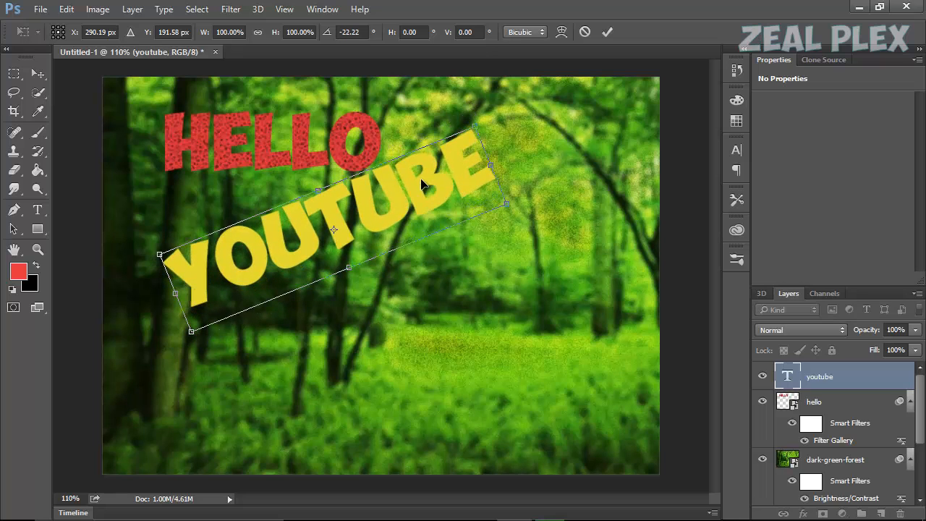
pyautogui.click(32, 69)
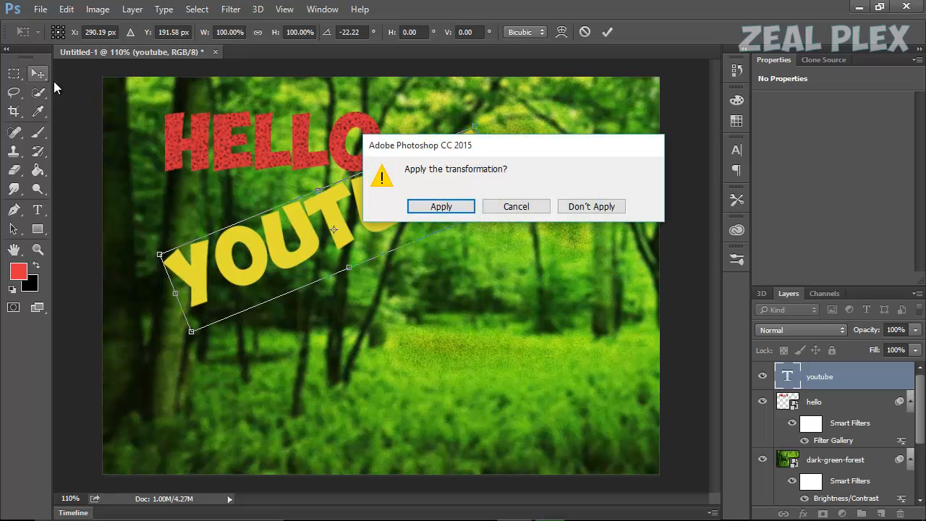
pyautogui.click(420, 209)
pyautogui.moveTo(415, 205); pyautogui.dragTo(557, 160)
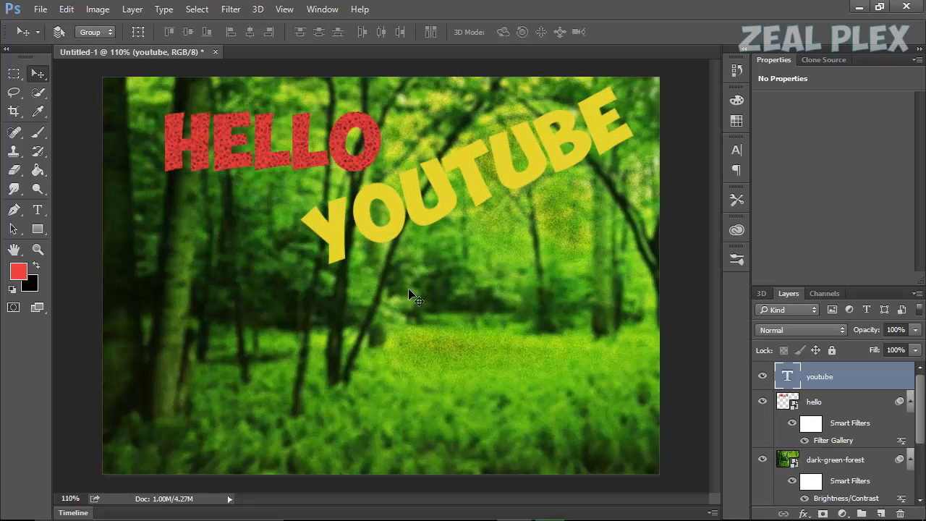
# Draw a blob custom shape about 196 × 167 px below HELLO with the Custom Shape tool.
pyautogui.click(40, 229)
pyautogui.rightClick(44, 227)
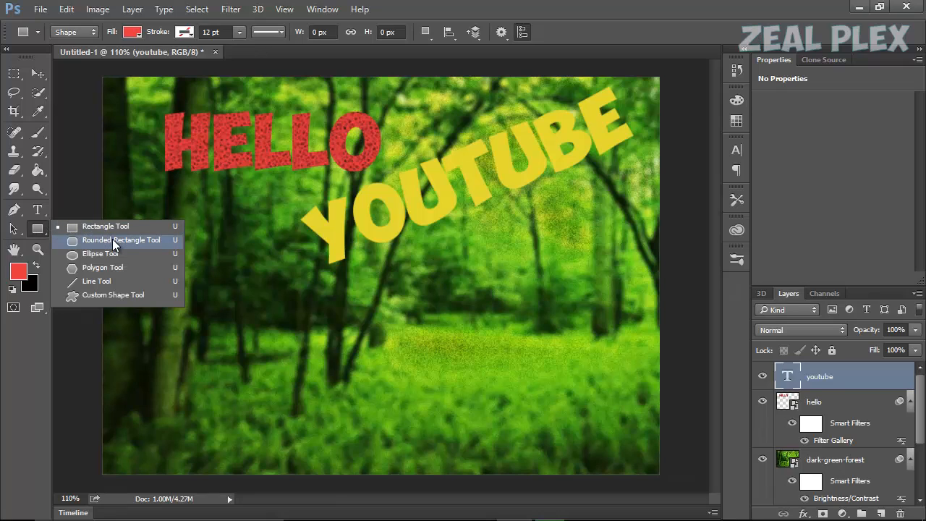
pyautogui.click(140, 293)
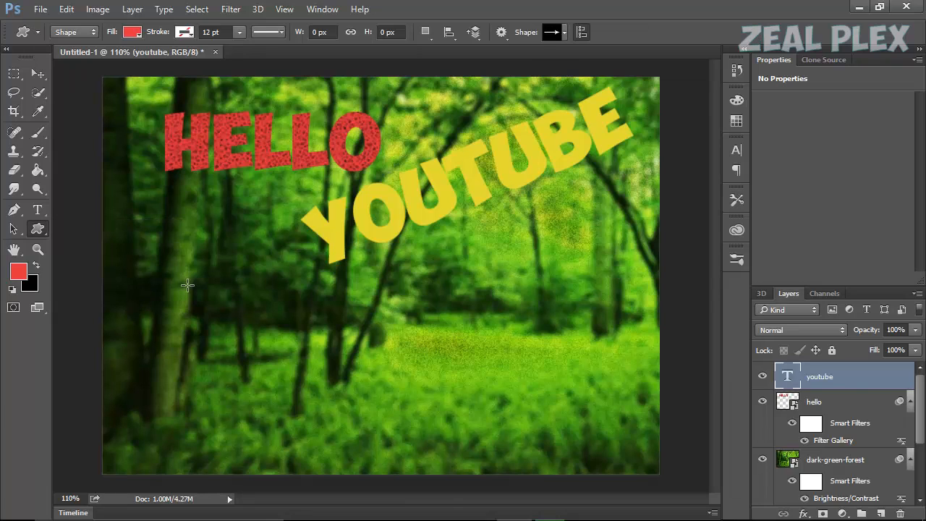
pyautogui.click(564, 33)
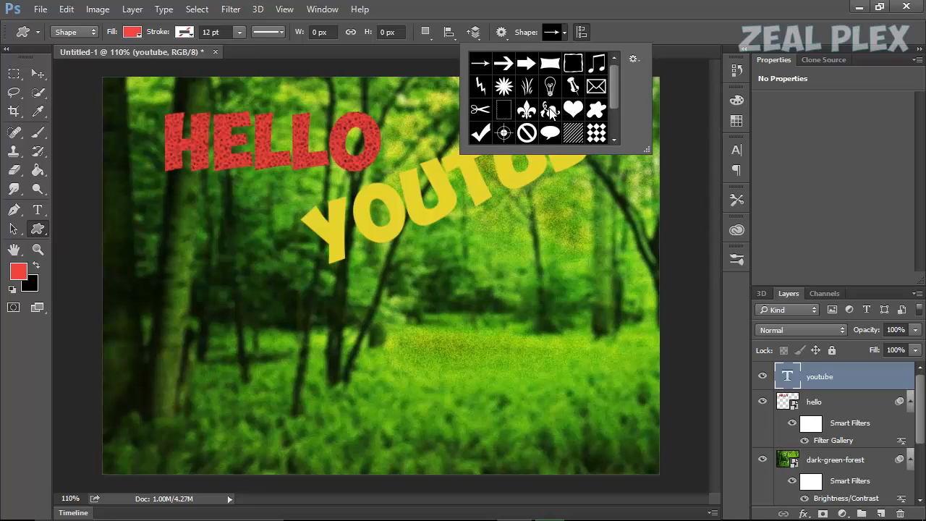
pyautogui.scroll(-1, 551, 112)
pyautogui.scroll(-1, 551, 113)
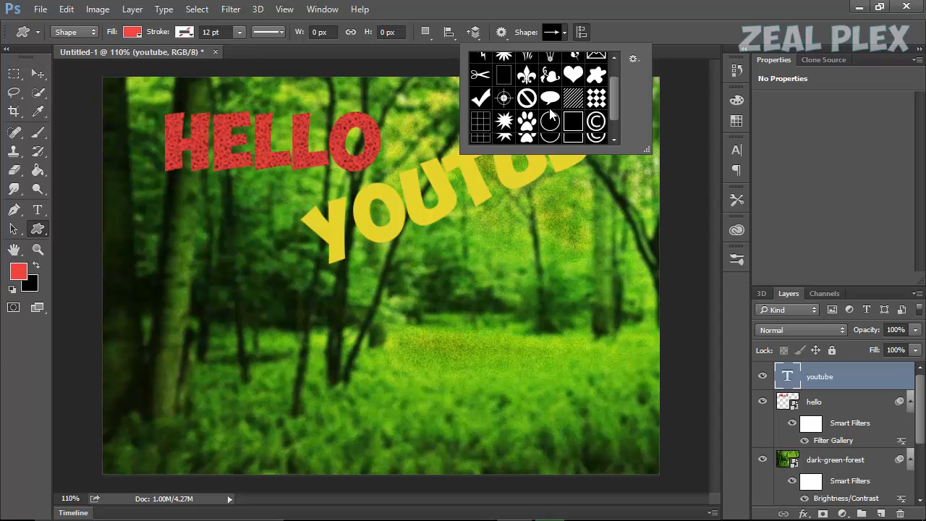
pyautogui.scroll(3, 551, 113)
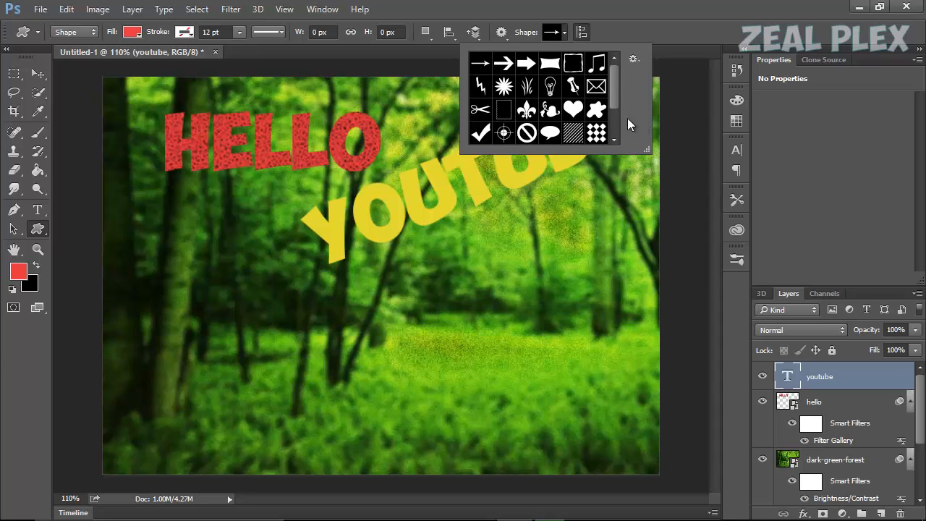
pyautogui.scroll(-4, 569, 110)
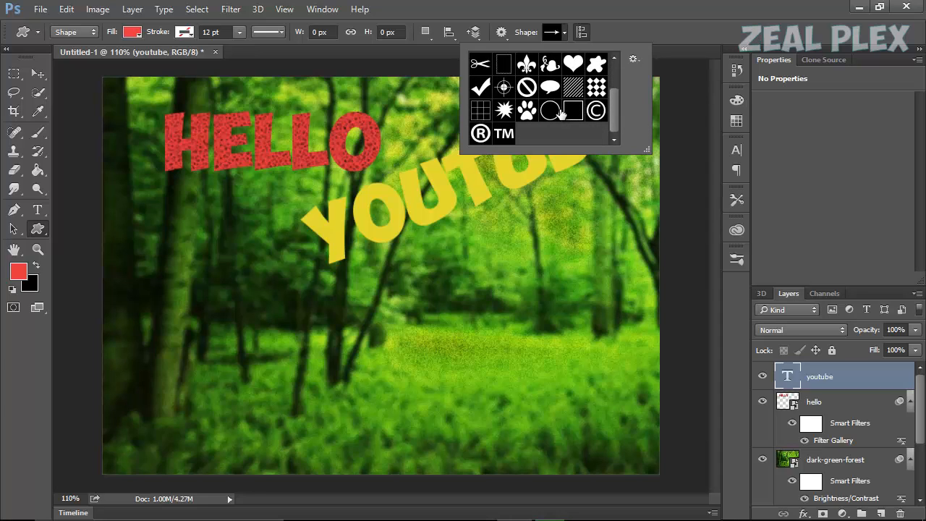
pyautogui.scroll(2, 561, 113)
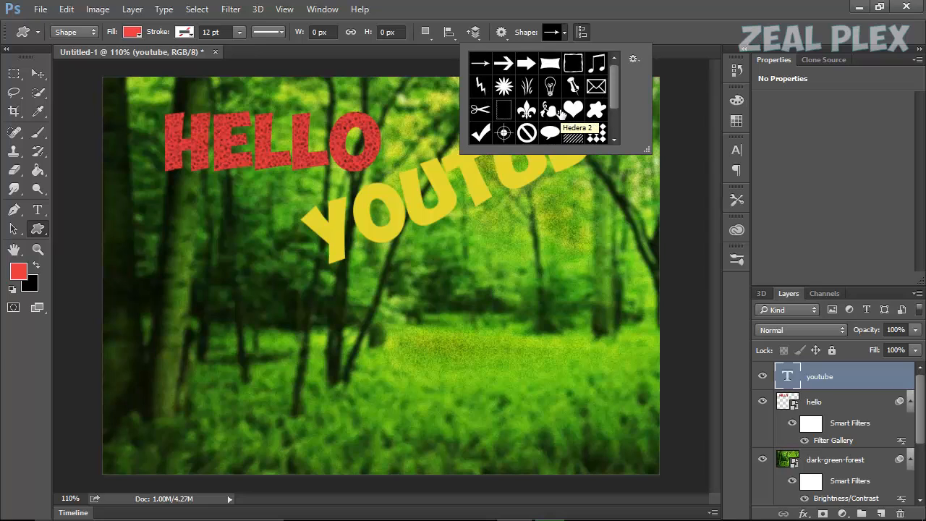
pyautogui.click(598, 113)
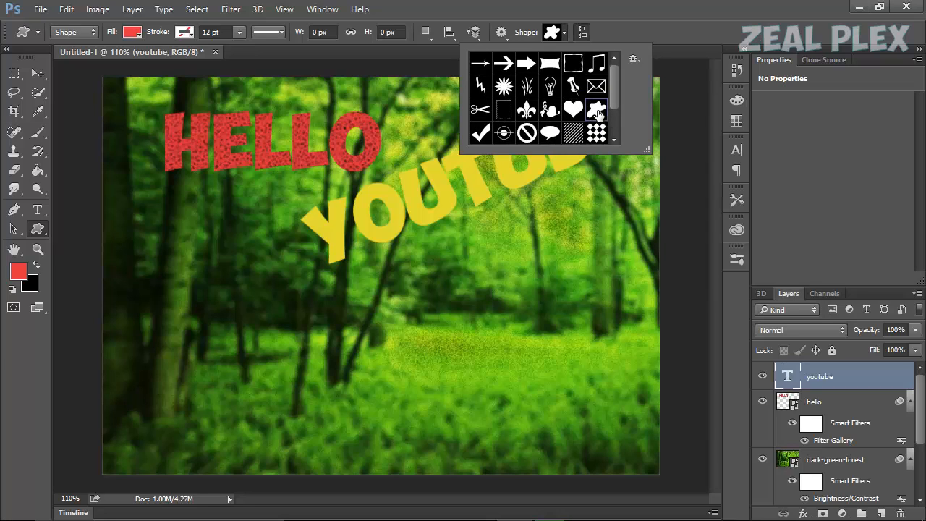
pyautogui.click(553, 32)
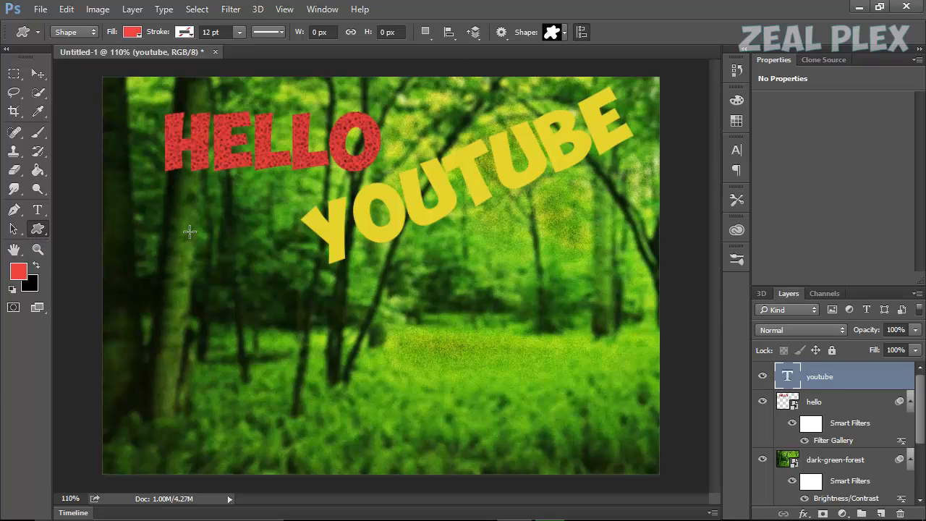
pyautogui.moveTo(149, 191); pyautogui.dragTo(303, 323)
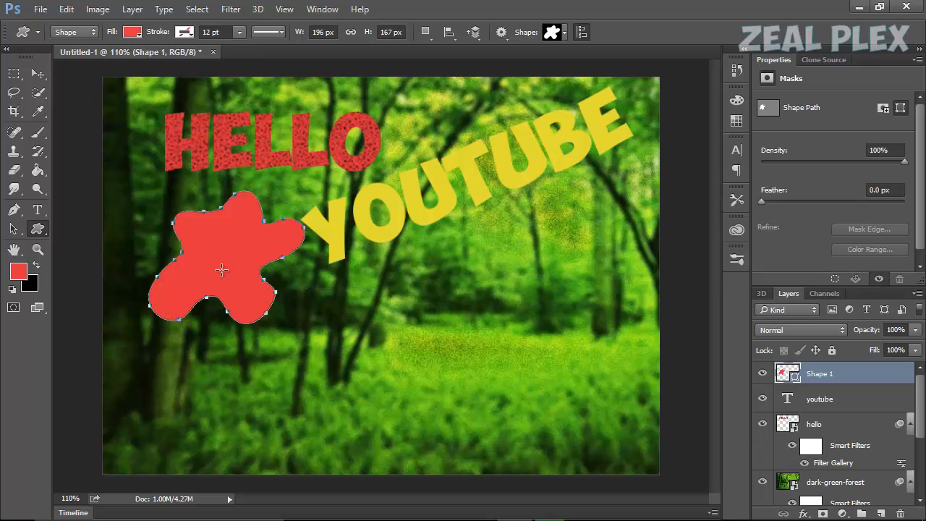
# Try several swatches as the blob shape's fill, including pink, dark green, brown and red, ending with bright blue.
pyautogui.click(132, 32)
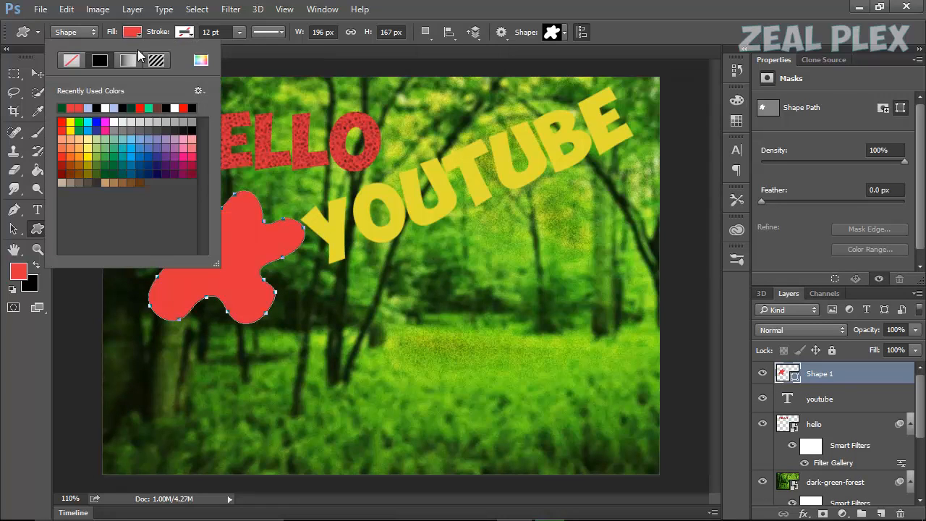
pyautogui.click(185, 158)
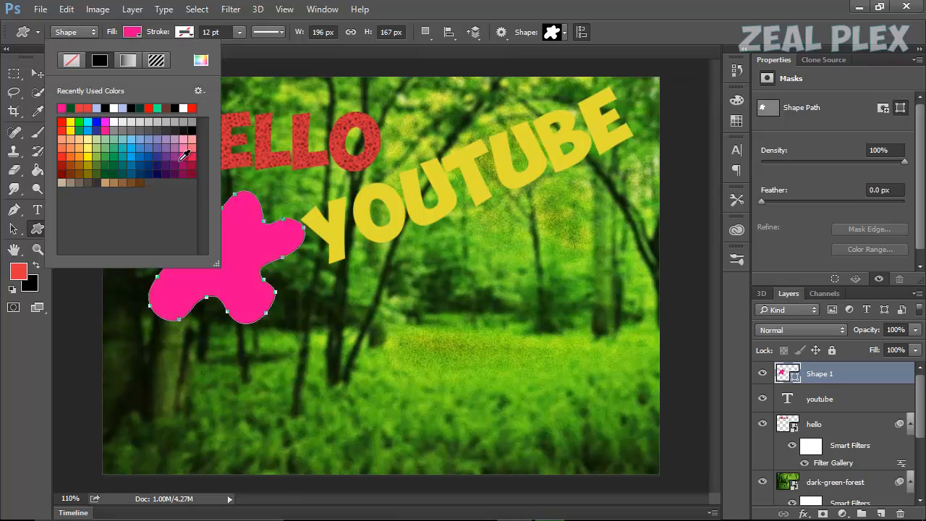
pyautogui.click(104, 139)
pyautogui.click(105, 107)
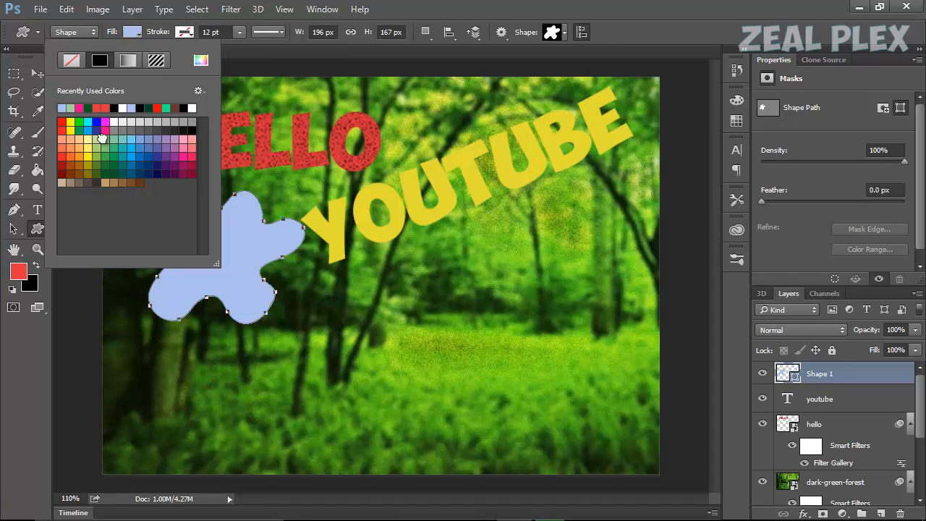
pyautogui.click(99, 139)
pyautogui.click(97, 122)
pyautogui.click(105, 148)
pyautogui.click(109, 175)
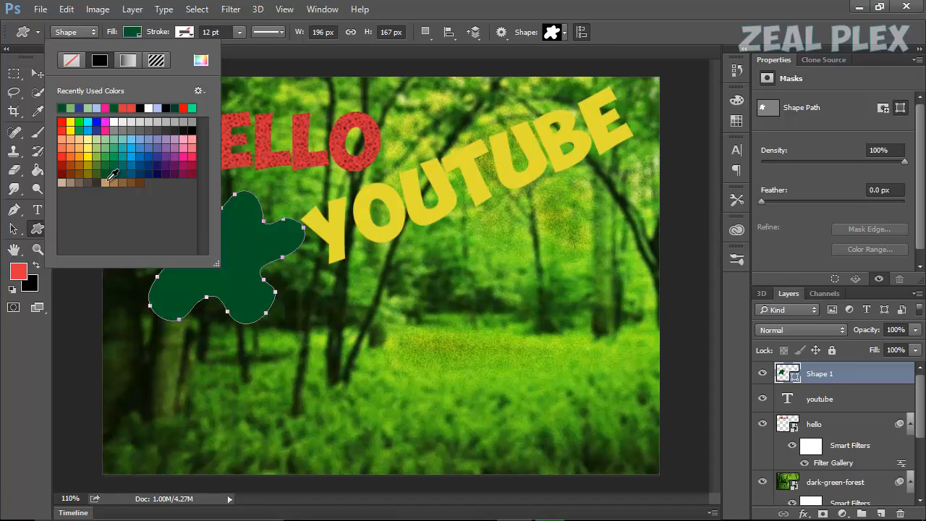
pyautogui.click(105, 182)
pyautogui.click(114, 183)
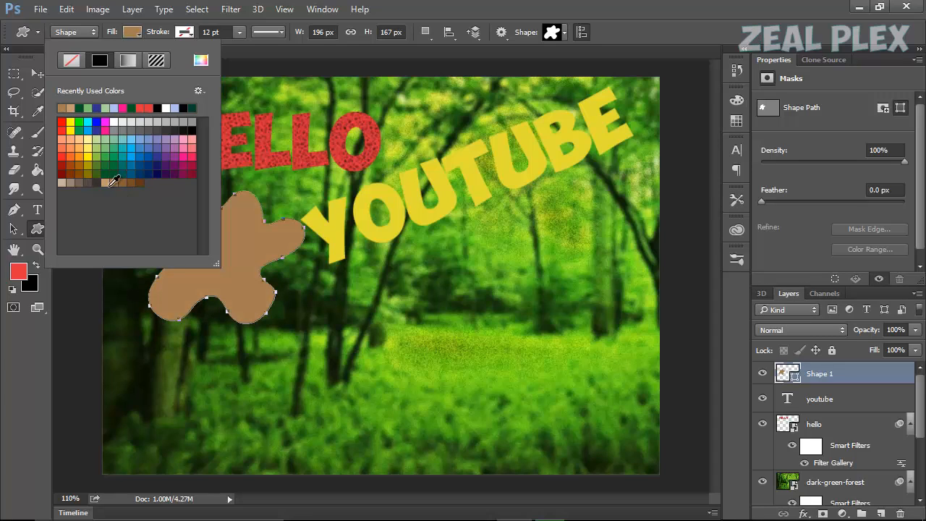
pyautogui.click(107, 182)
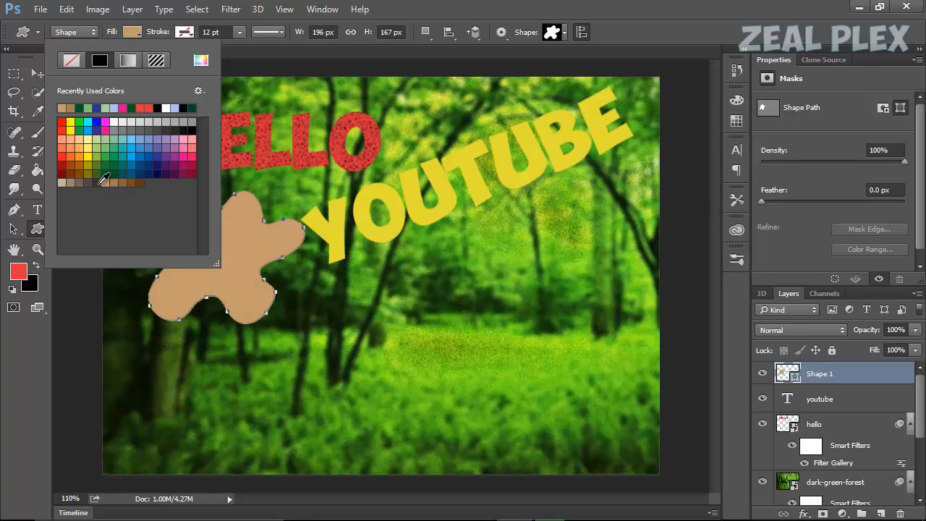
pyautogui.click(63, 158)
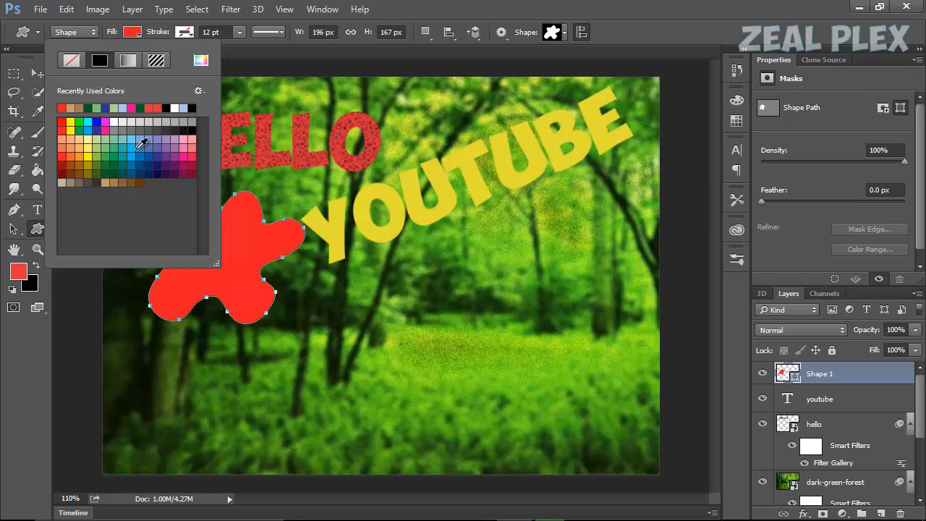
pyautogui.click(137, 147)
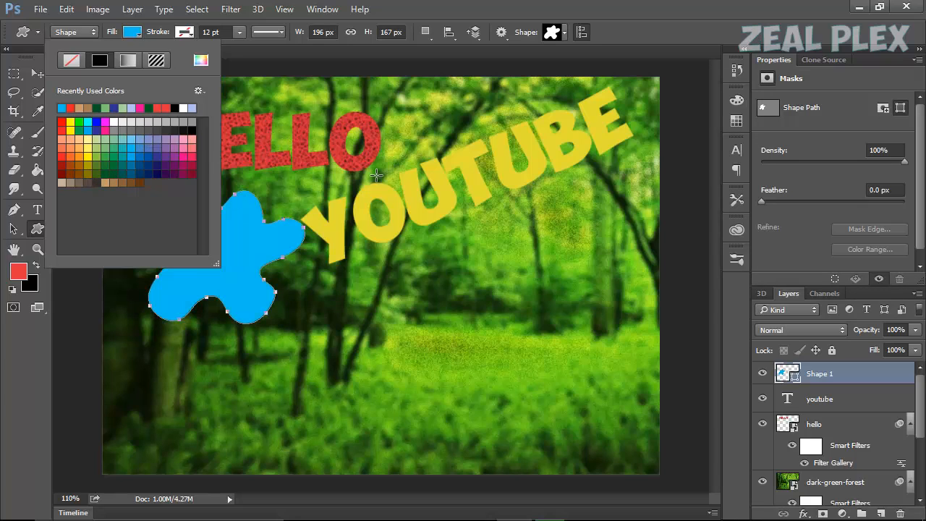
pyautogui.click(132, 33)
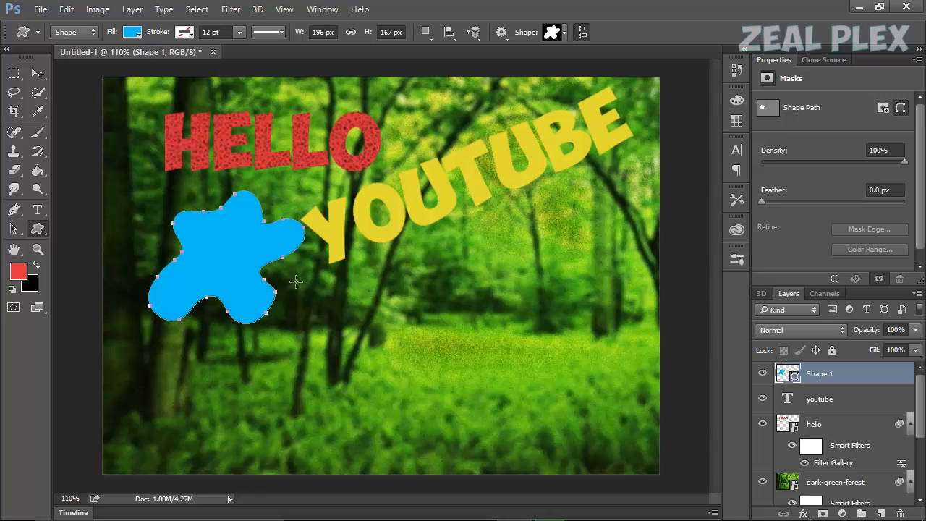
# Switch to the Move tool to hide the blob's path outline and look through the layer stack down to the Background layer.
pyautogui.click(42, 74)
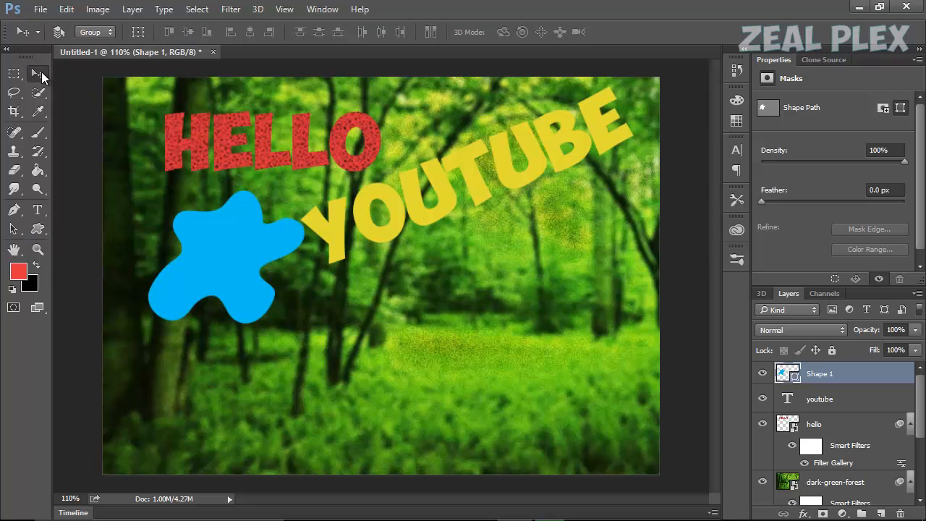
pyautogui.click(38, 228)
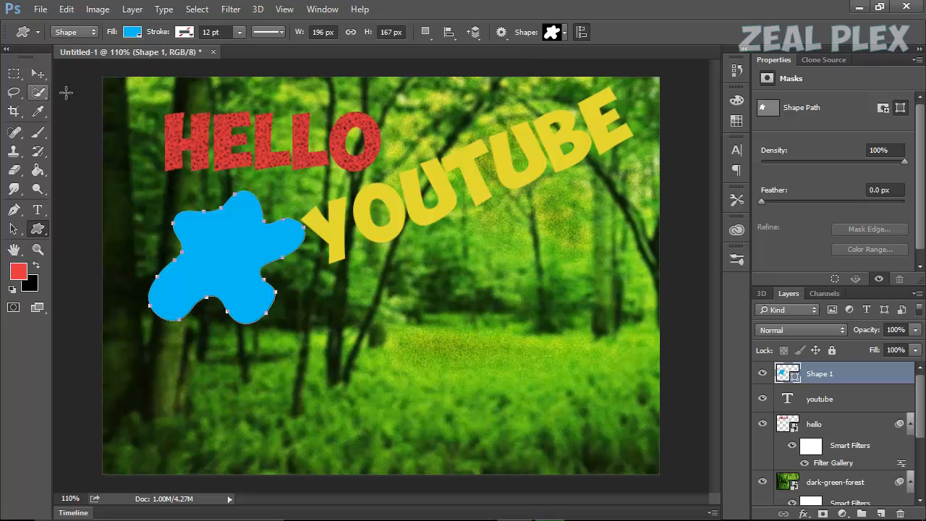
pyautogui.click(36, 74)
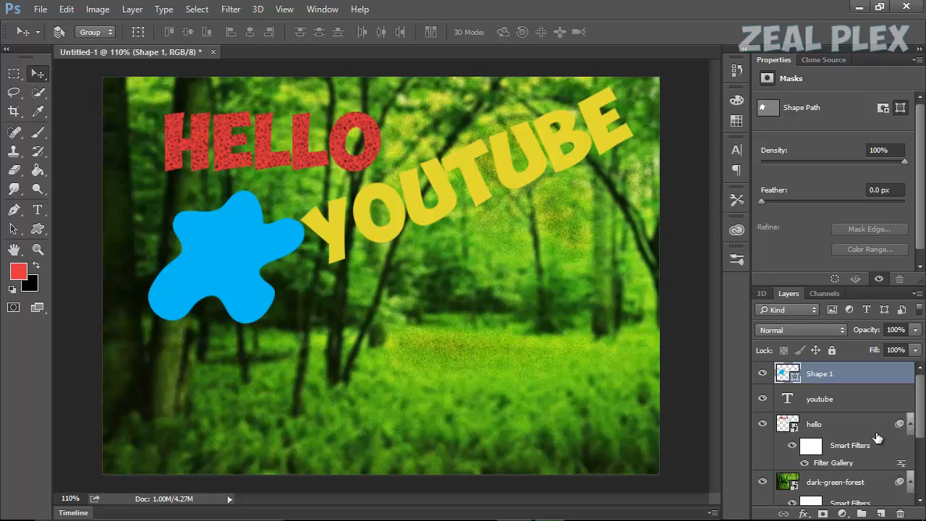
pyautogui.scroll(-5, 875, 436)
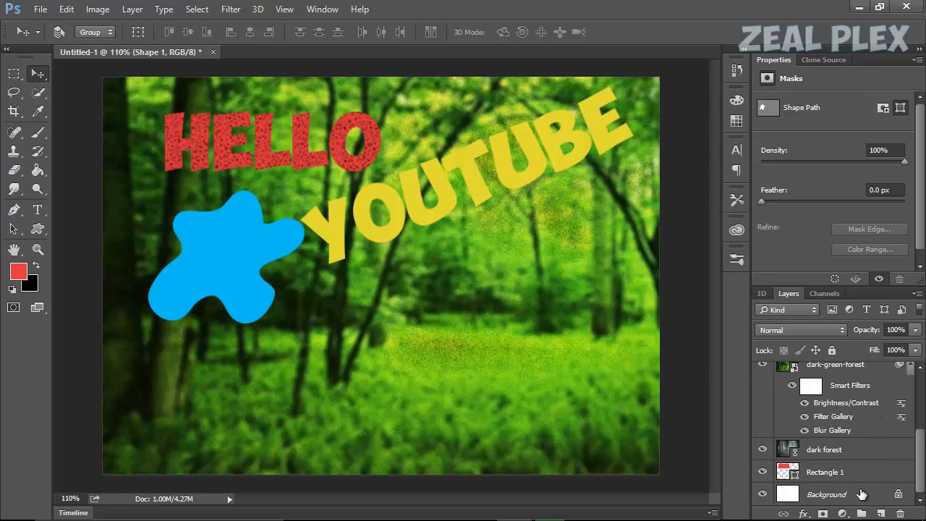
# Select the youtube text layer from the canvas with the Move tool and shift the text slightly down and to the right.
pyautogui.scroll(5, 860, 493)
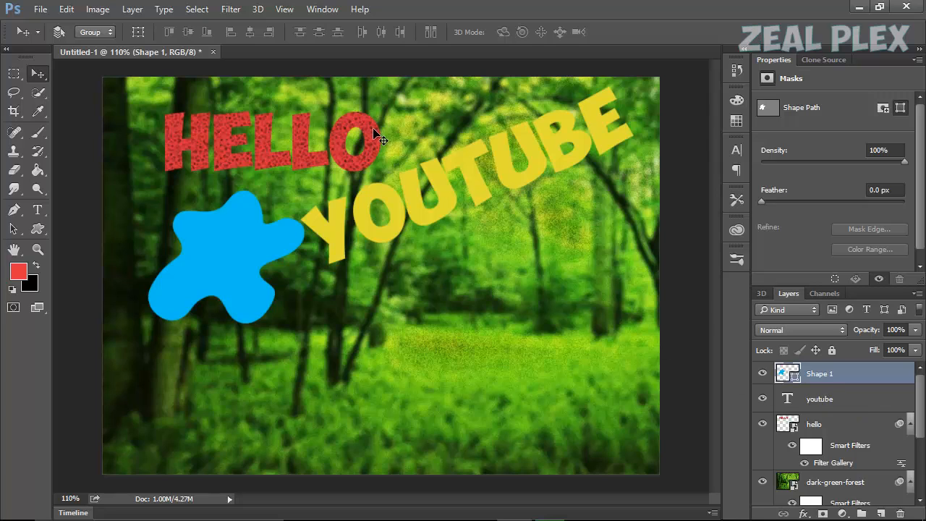
pyautogui.rightClick(438, 177)
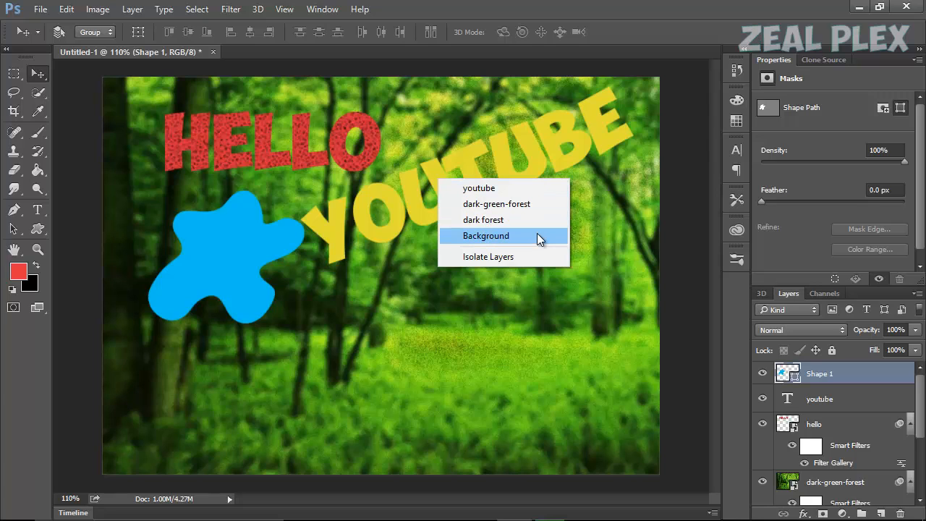
pyautogui.click(523, 189)
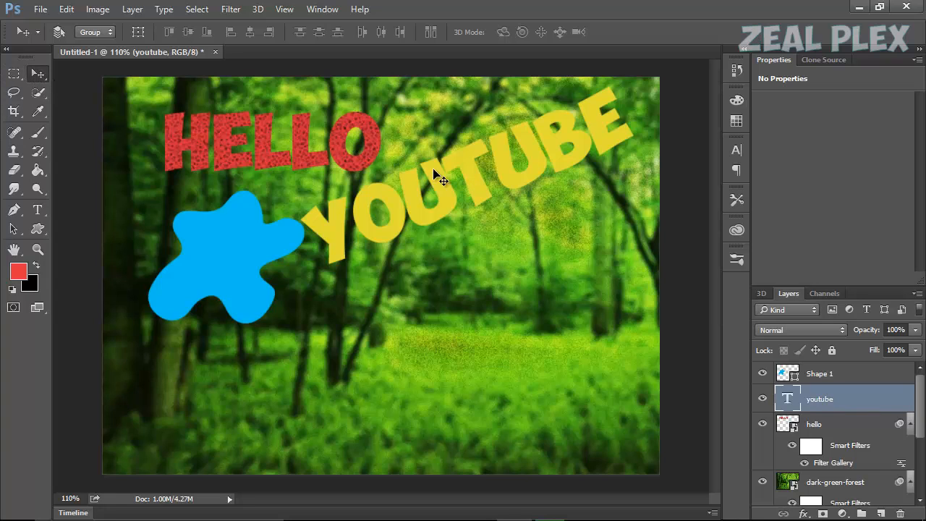
pyautogui.moveTo(433, 171); pyautogui.dragTo(439, 175)
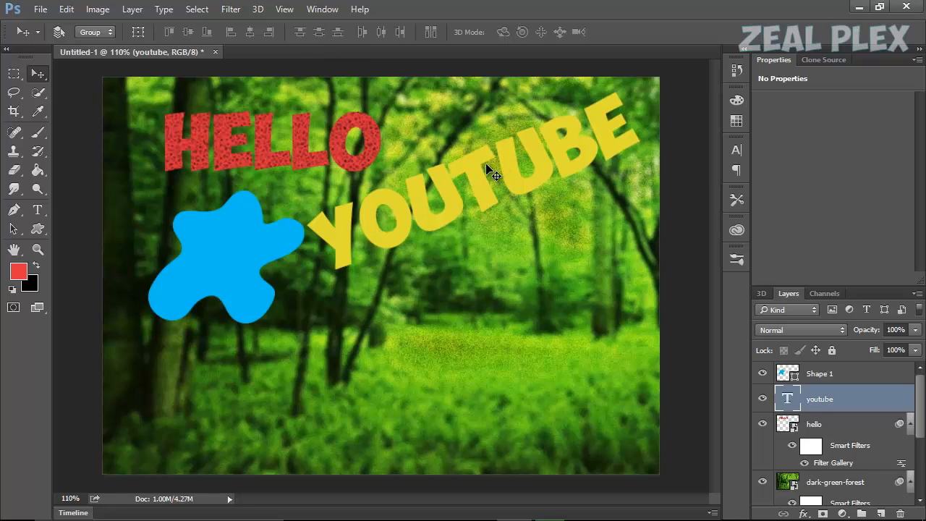
# Select the blob shape on the canvas, open its layer's Blending Options, and enable Bevel & Emboss with Contour.
pyautogui.rightClick(240, 238)
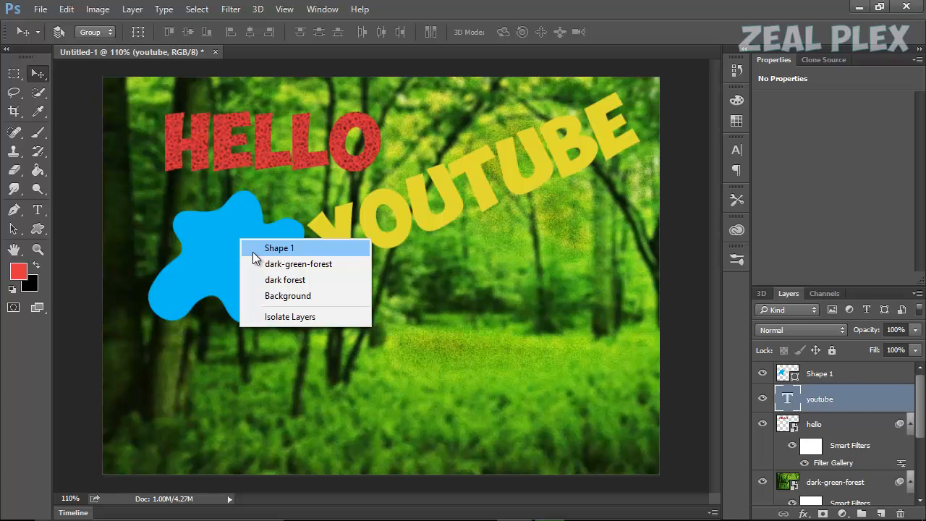
pyautogui.click(252, 252)
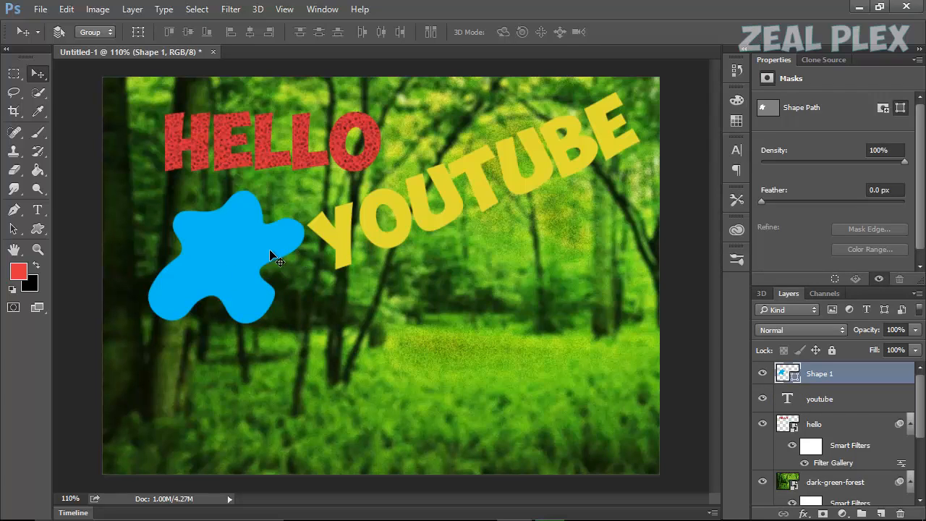
pyautogui.rightClick(836, 377)
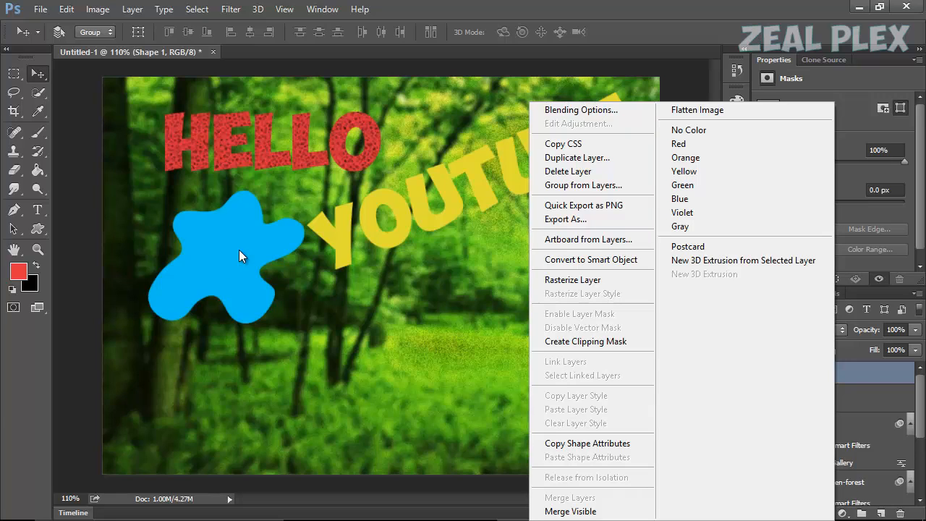
pyautogui.click(567, 112)
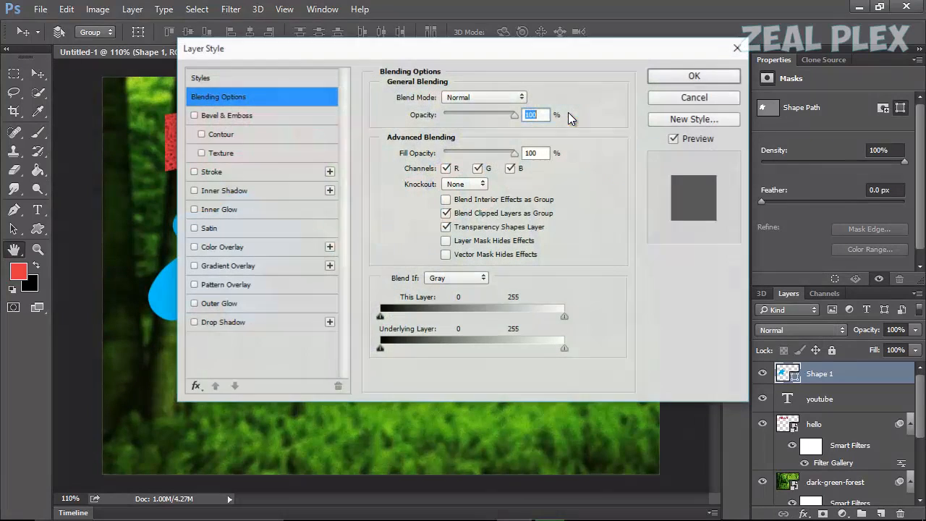
pyautogui.moveTo(460, 50); pyautogui.dragTo(611, 118)
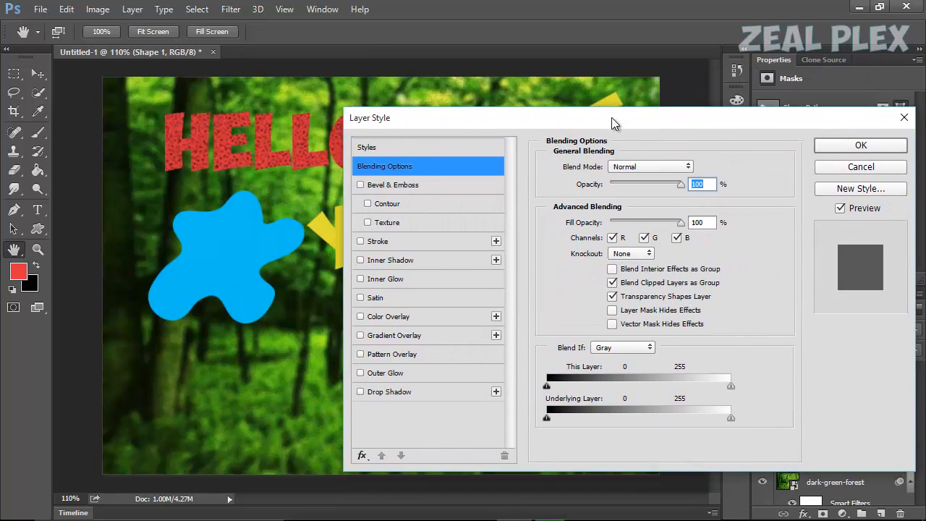
pyautogui.click(360, 185)
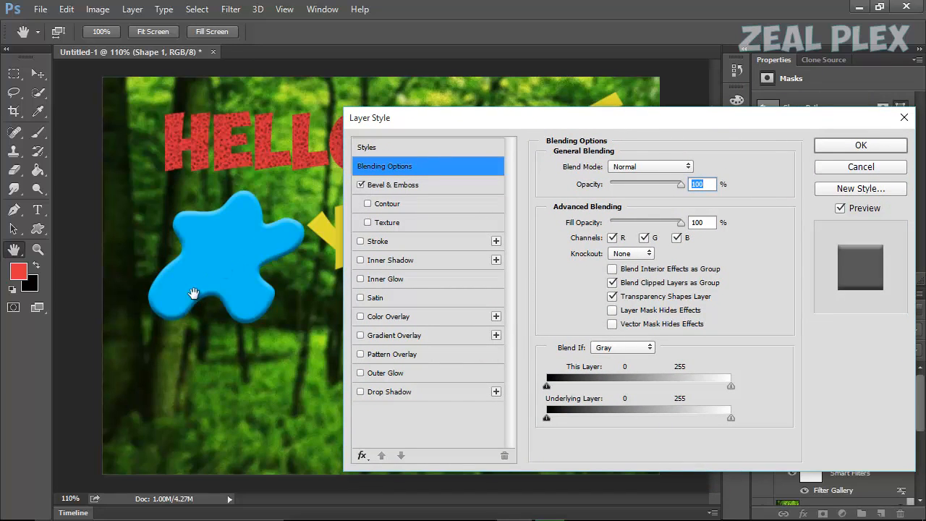
pyautogui.click(369, 204)
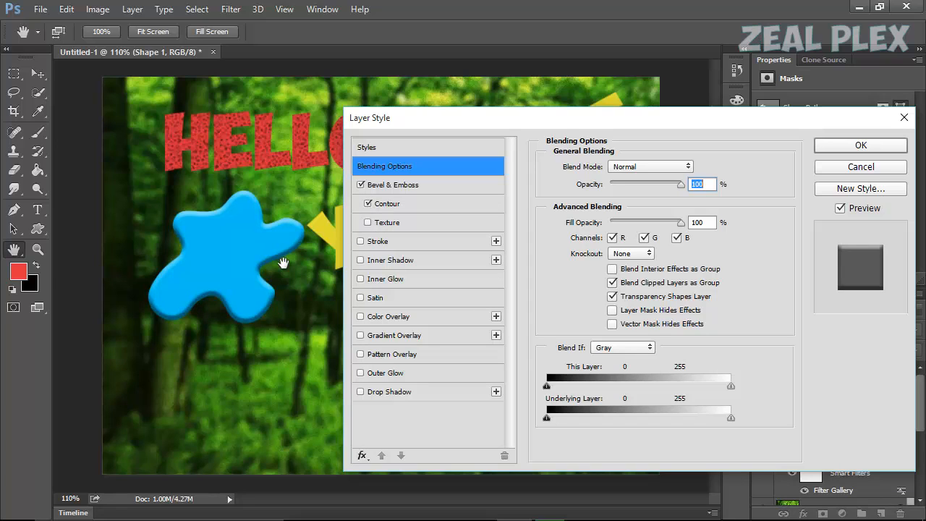
# Try the Texture, Stroke, Inner Shadow and Inner Glow effects on the blob shape, switching each one off again.
pyautogui.click(368, 223)
pyautogui.click(367, 222)
pyautogui.click(360, 241)
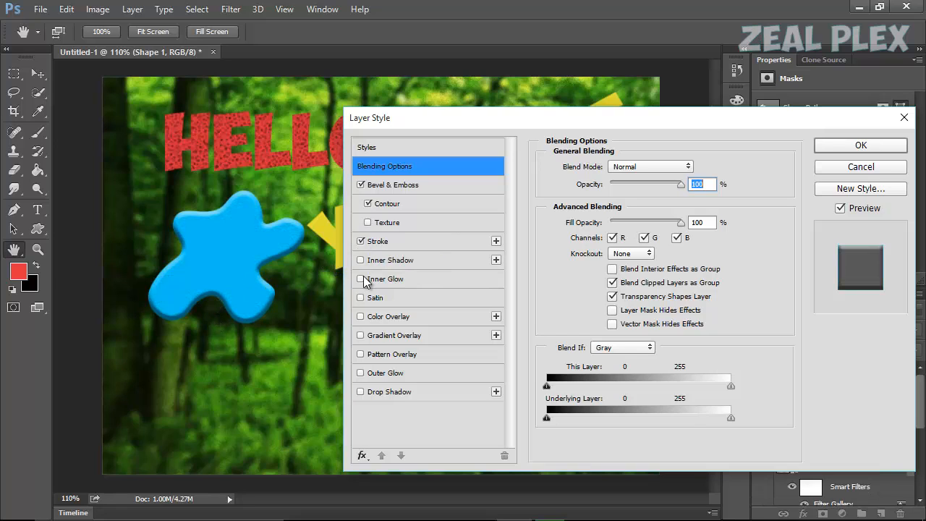
pyautogui.click(365, 245)
pyautogui.click(361, 241)
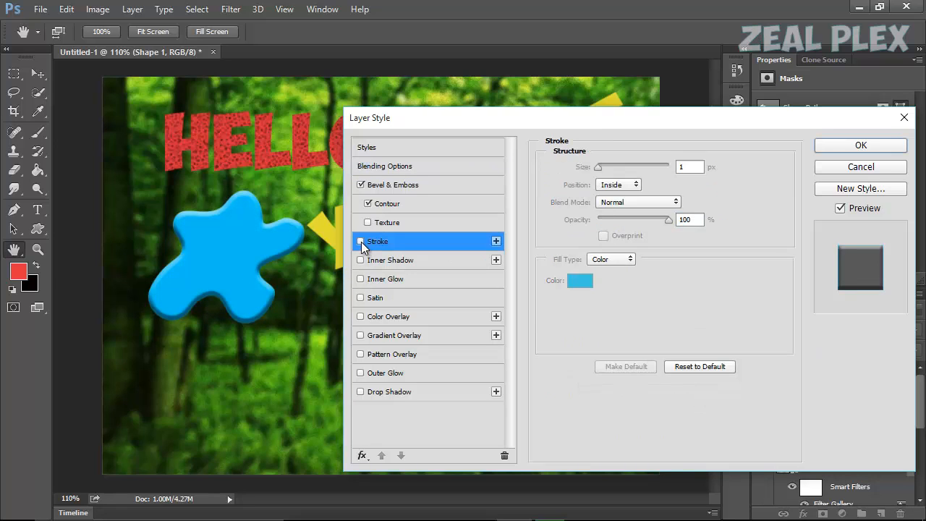
pyautogui.click(390, 260)
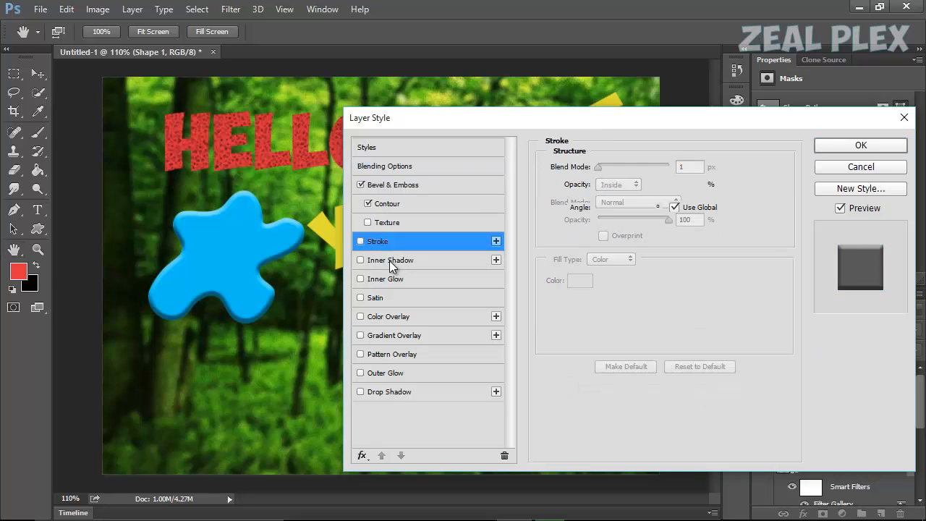
pyautogui.click(396, 280)
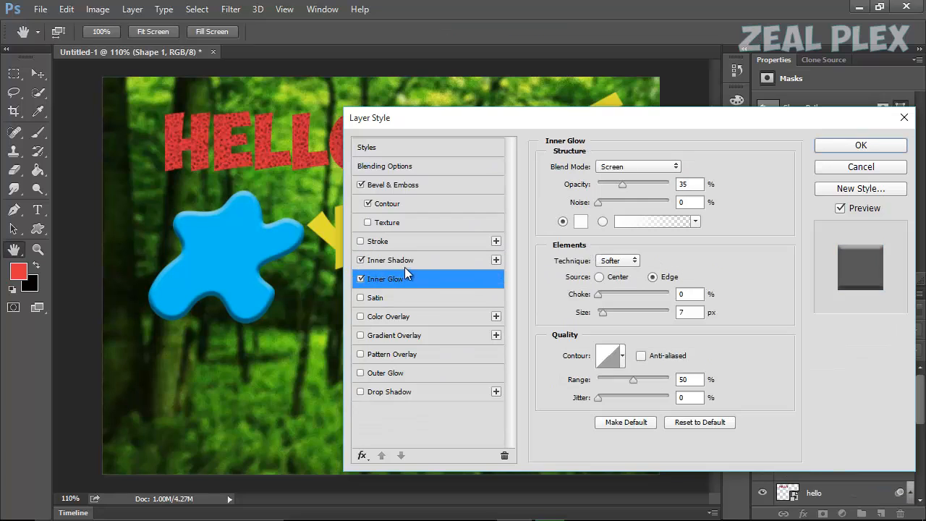
pyautogui.click(361, 260)
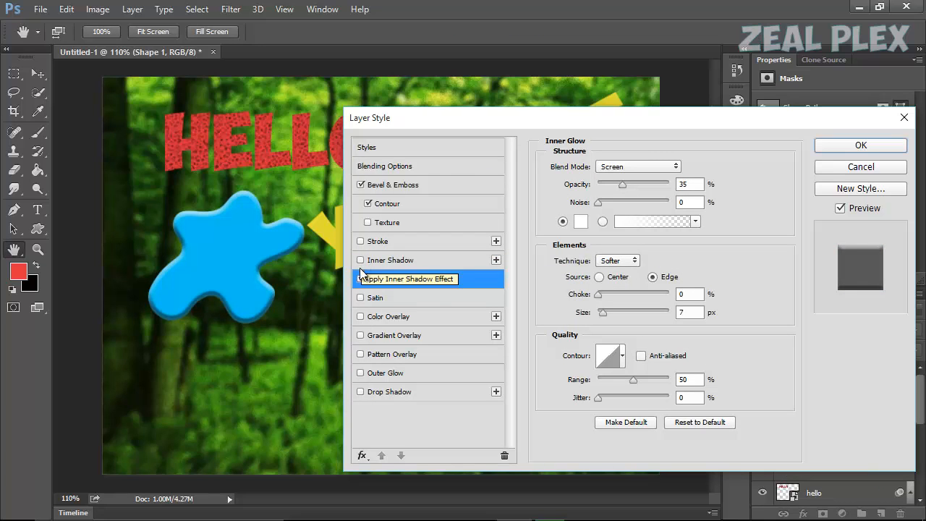
pyautogui.click(361, 279)
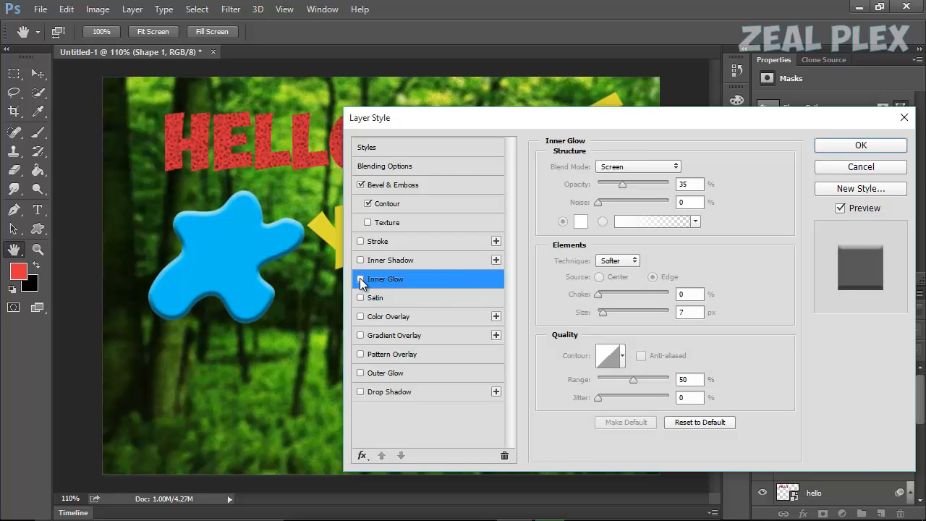
# Enable the Drop Shadow, Outer Glow and Pattern Overlay effects on the blob shape.
pyautogui.click(361, 391)
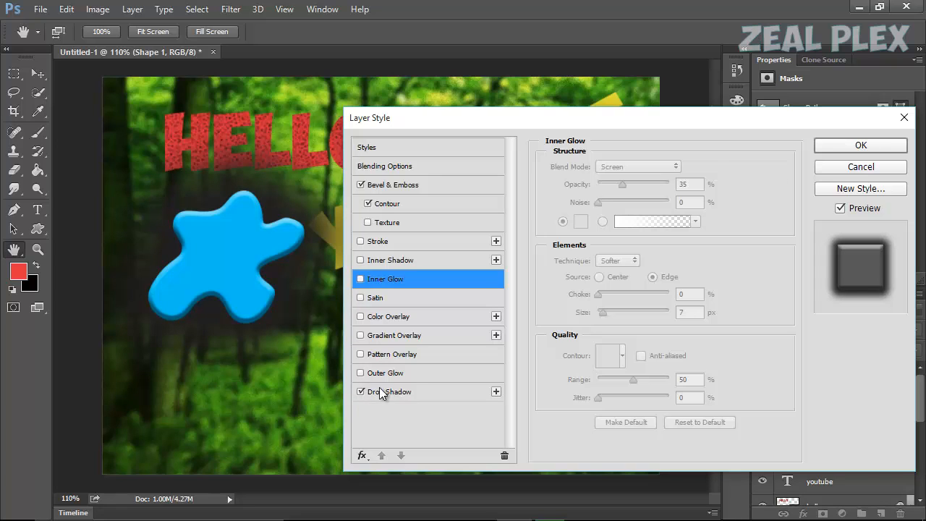
pyautogui.click(361, 373)
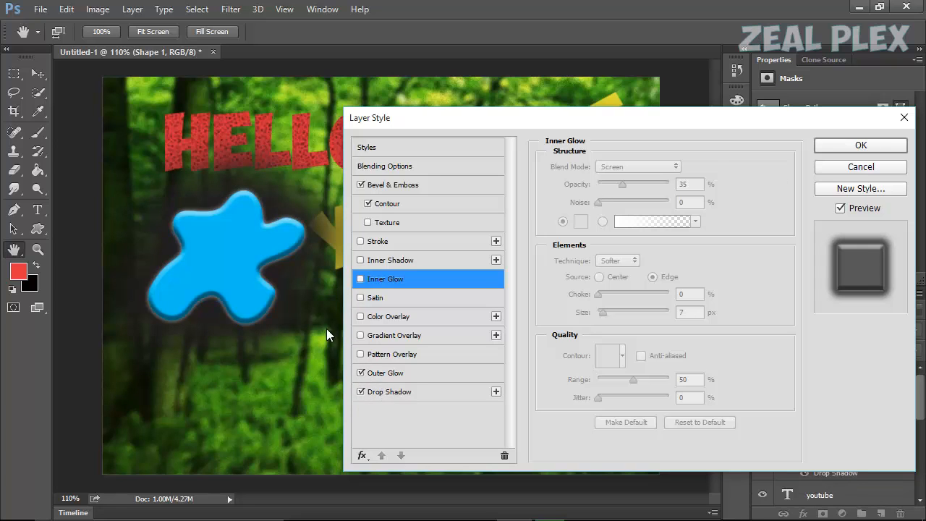
pyautogui.click(360, 355)
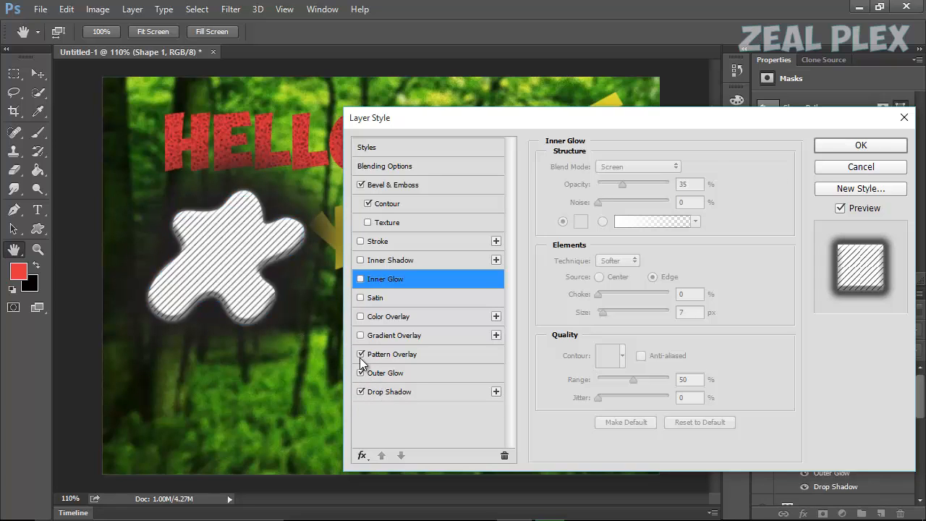
# Toggle the layer style preview off and on to compare the blob shape with and without its effects.
pyautogui.click(847, 208)
pyautogui.click(849, 208)
pyautogui.click(849, 207)
pyautogui.click(848, 207)
pyautogui.click(841, 208)
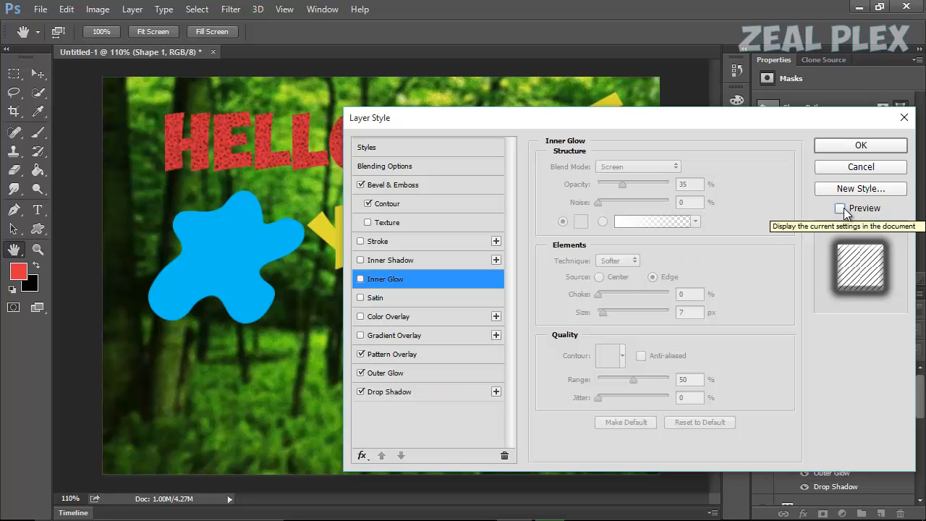
pyautogui.click(844, 208)
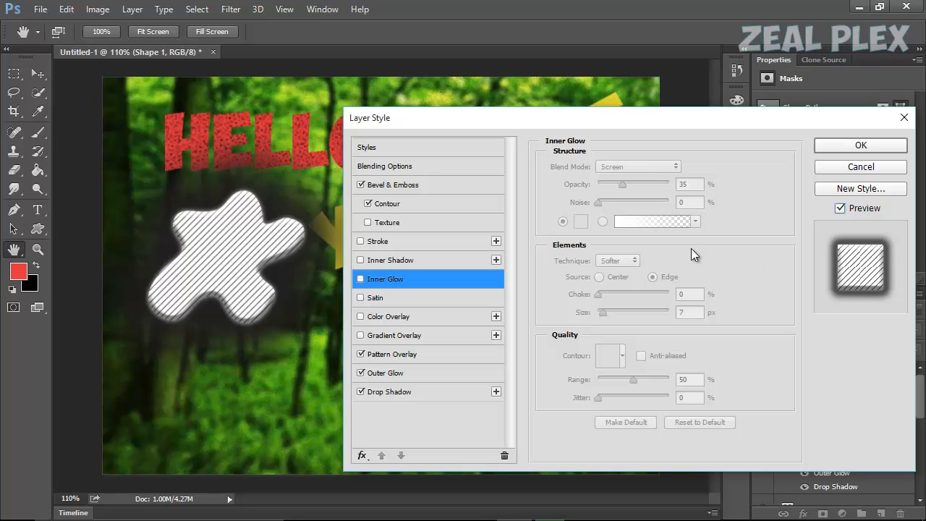
# Try several Pattern Overlay patterns on the blob, including concentric squares and yellow flowers, ending with the rippled purple-blue pattern.
pyautogui.click(361, 354)
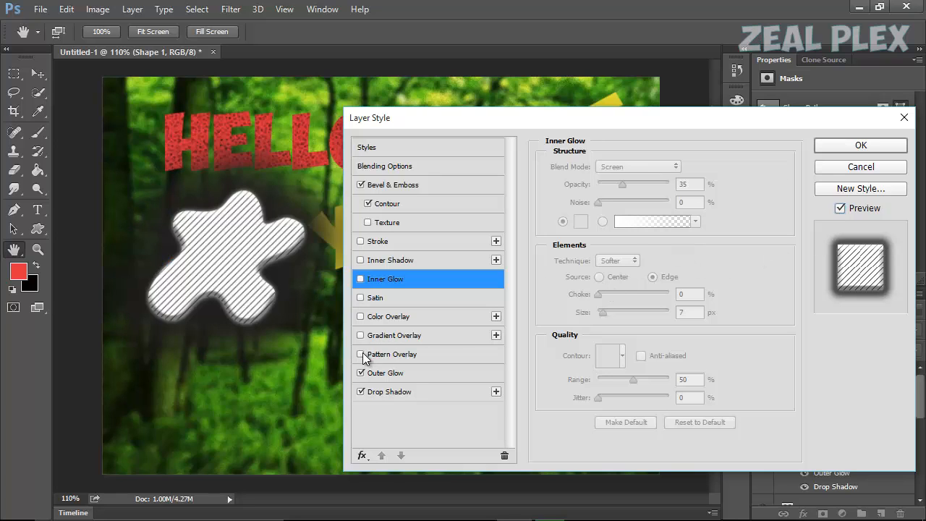
pyautogui.click(413, 355)
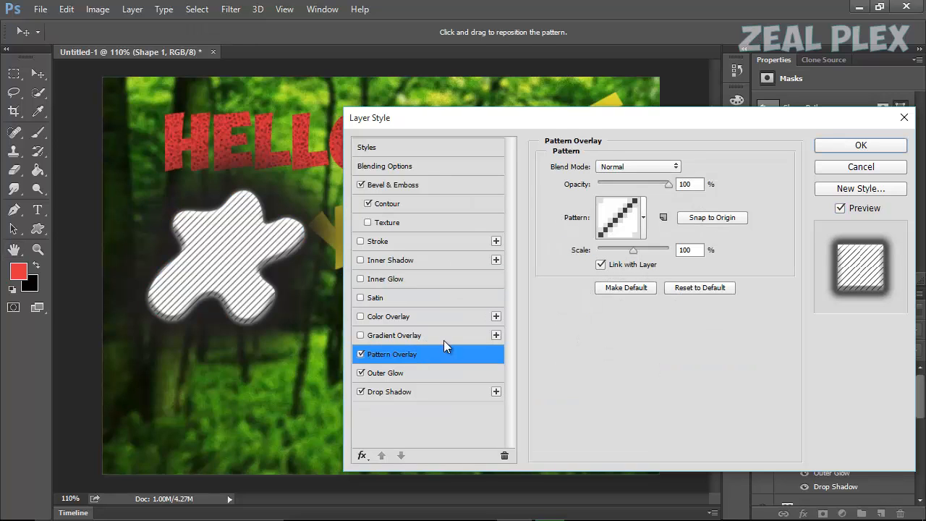
pyautogui.click(620, 226)
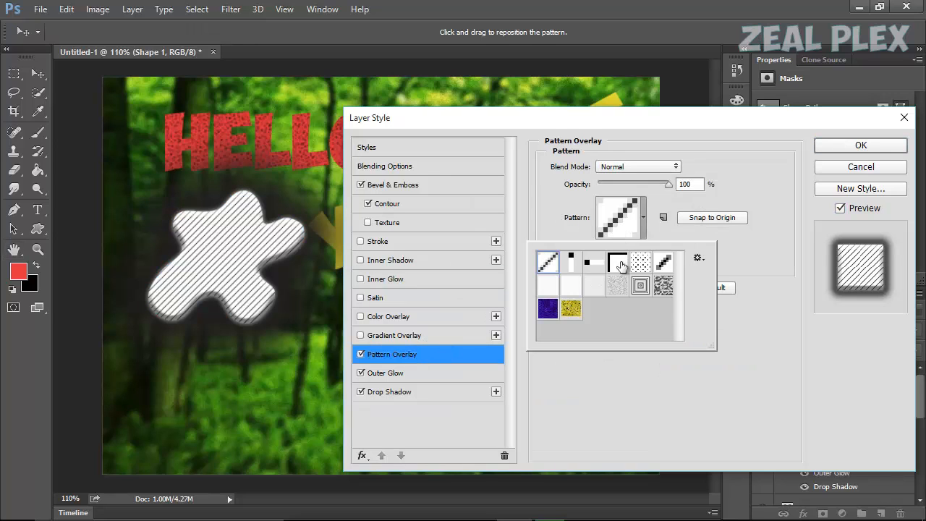
pyautogui.click(640, 285)
pyautogui.click(663, 285)
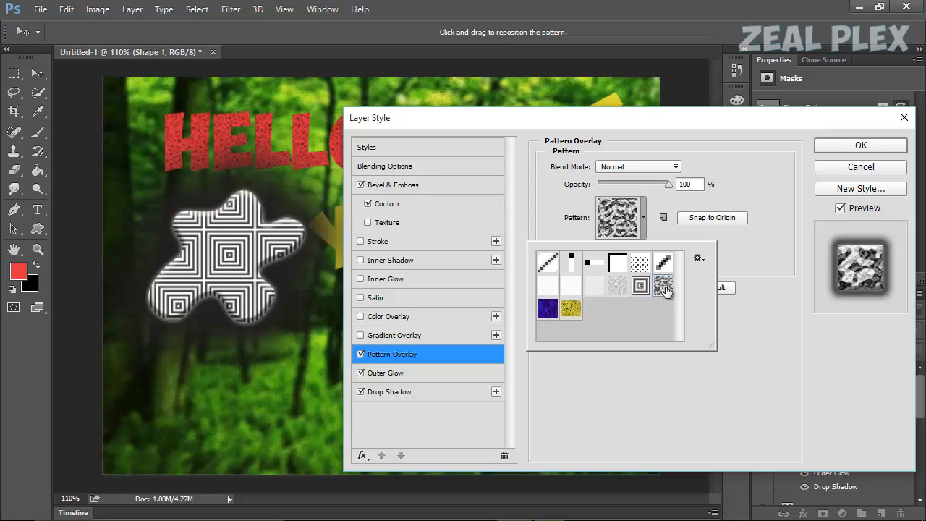
pyautogui.click(570, 308)
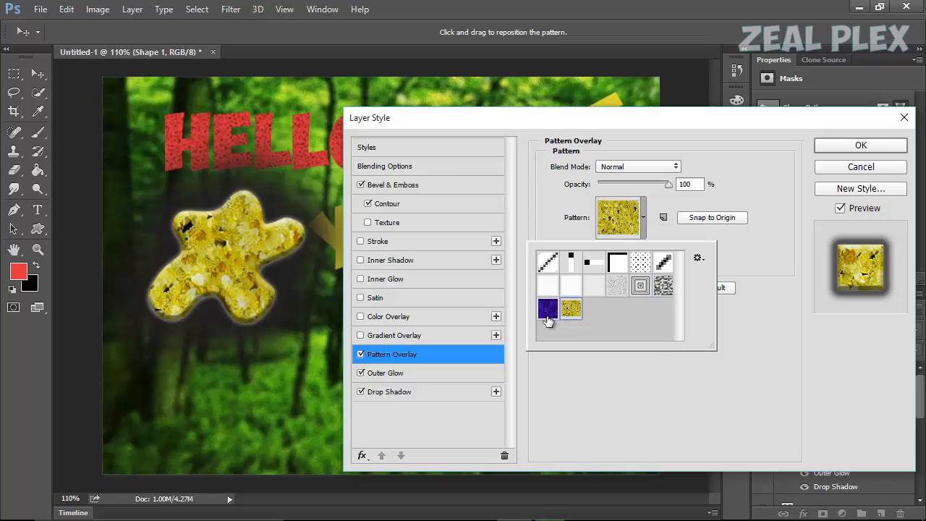
pyautogui.click(547, 312)
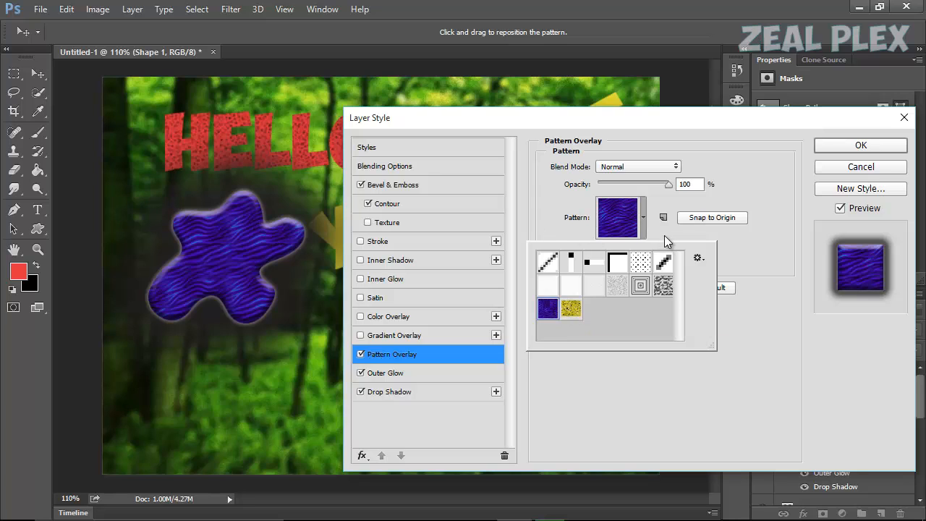
pyautogui.click(643, 226)
pyautogui.click(686, 219)
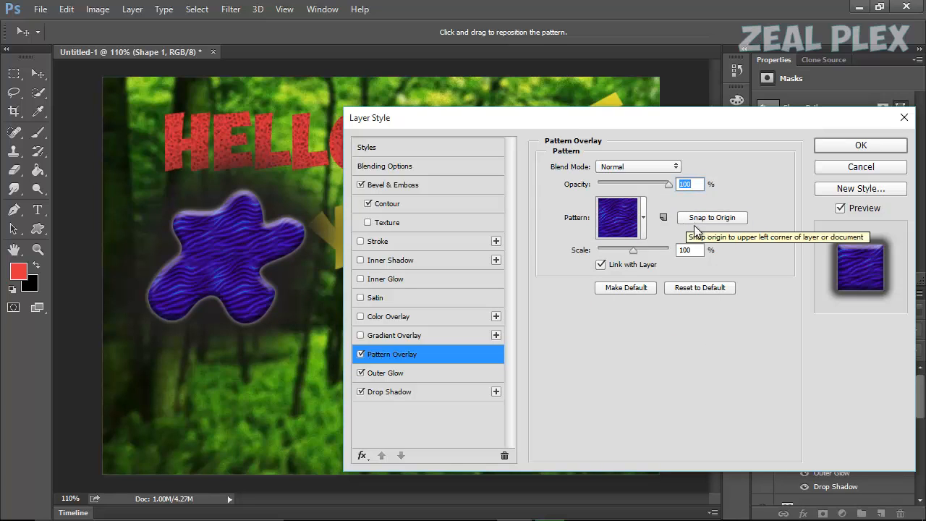
# Try the Screen blend mode for the blob's Pattern Overlay, ending with Hard Light.
pyautogui.click(639, 166)
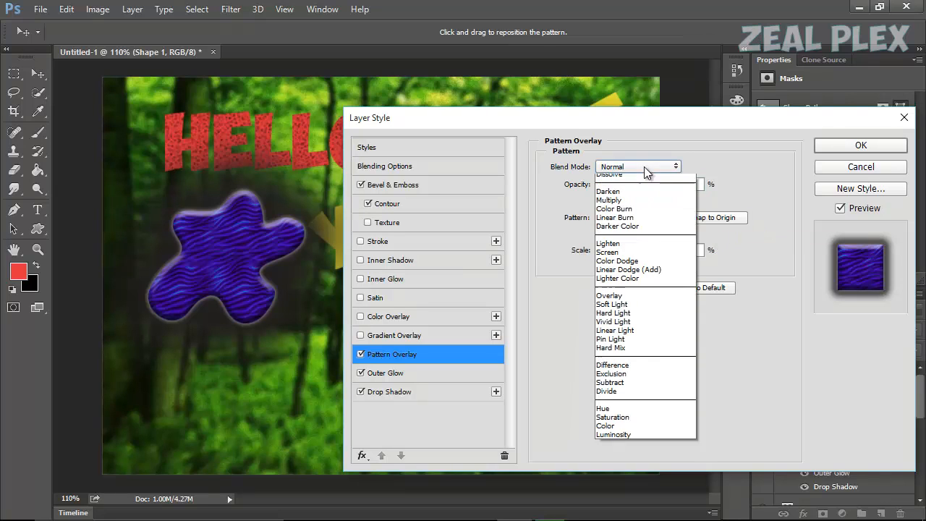
pyautogui.click(653, 255)
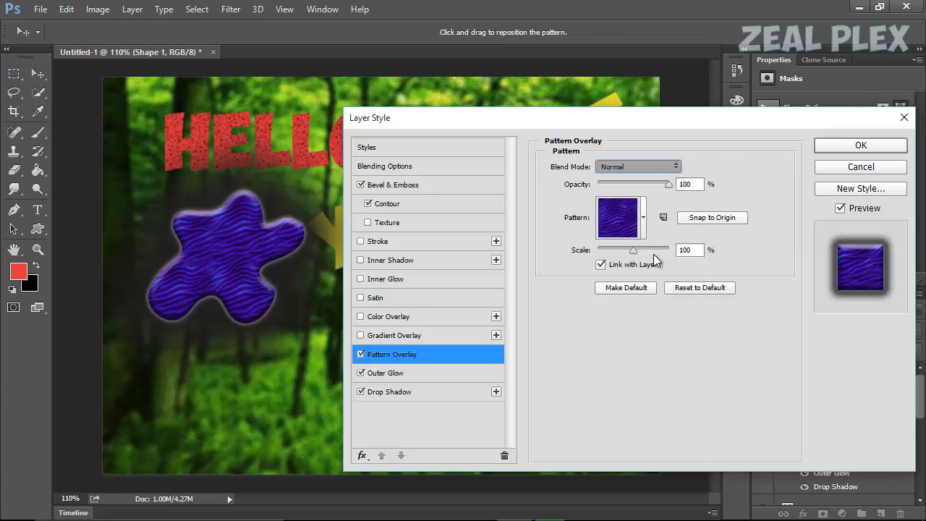
pyautogui.click(618, 173)
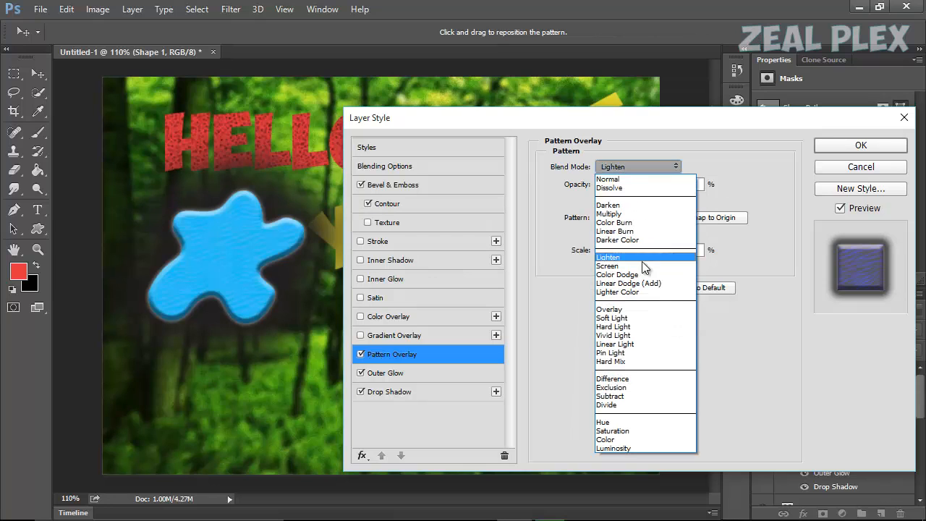
pyautogui.click(642, 267)
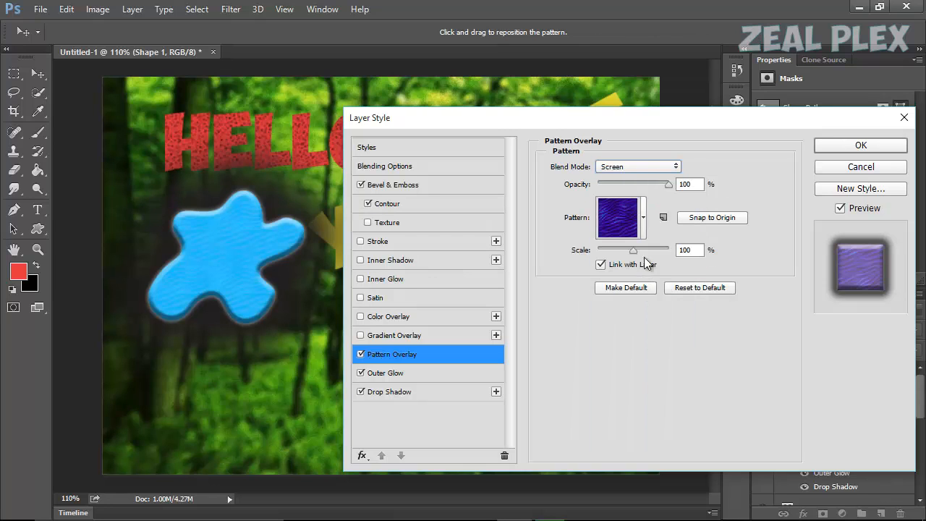
pyautogui.click(645, 166)
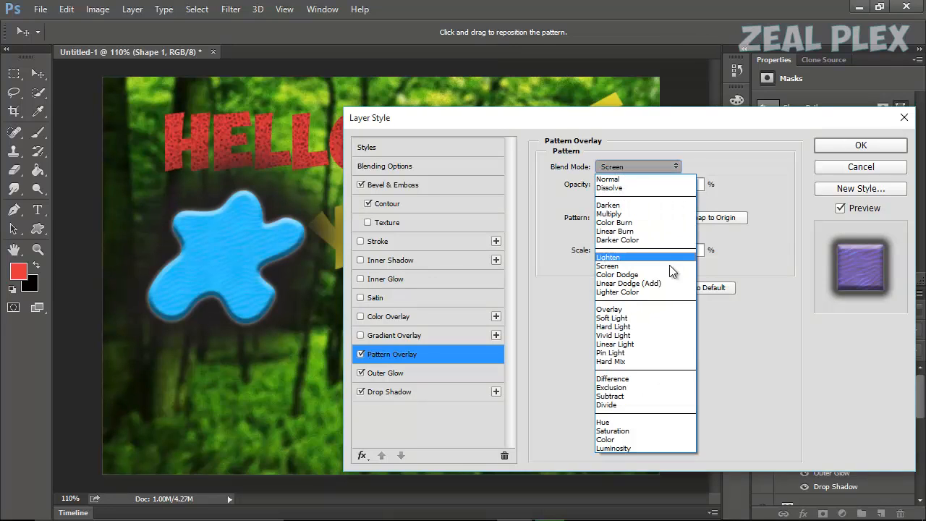
pyautogui.click(654, 325)
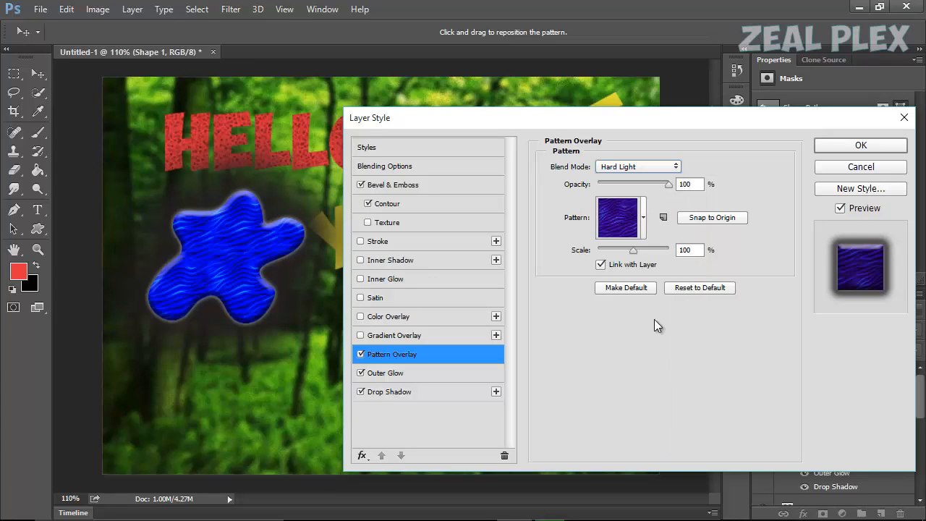
# Try the Subtract and Soft Light blend modes for the blob's Pattern Overlay, then return to Hard Light.
pyautogui.click(651, 165)
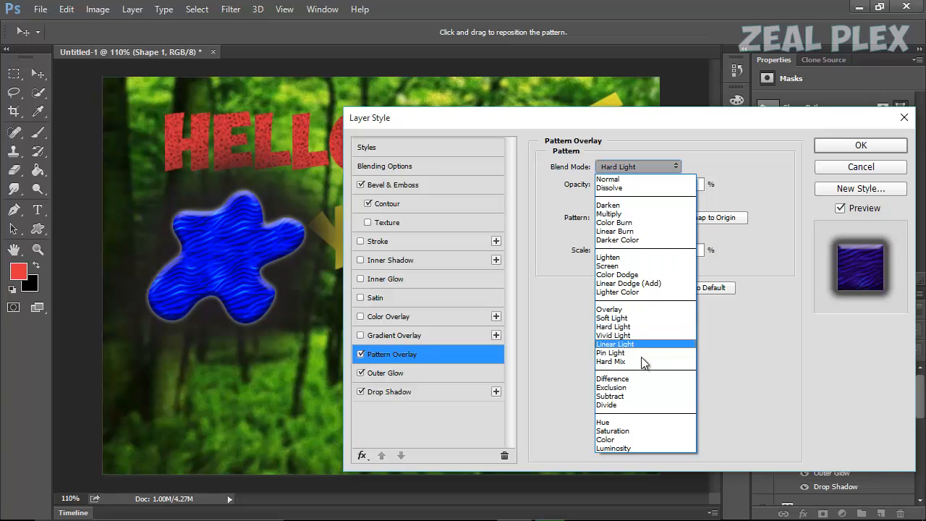
pyautogui.click(641, 397)
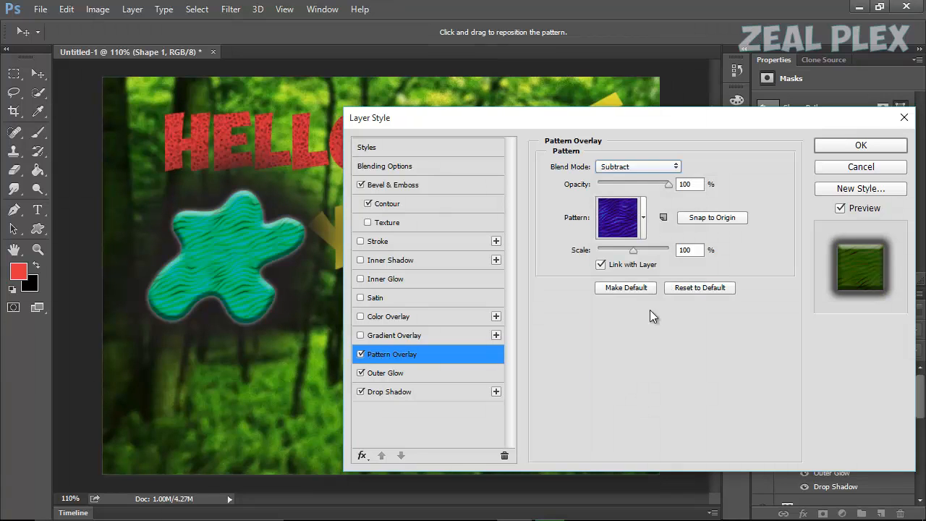
pyautogui.click(659, 167)
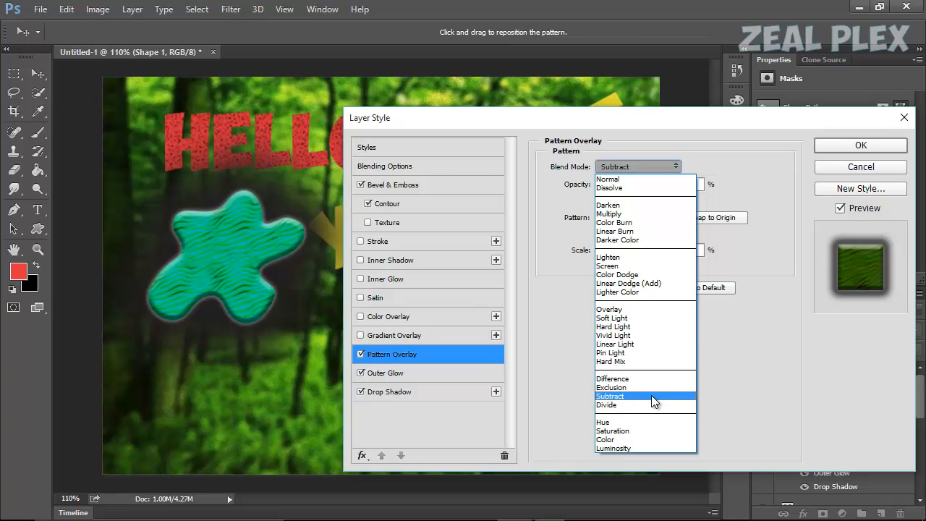
pyautogui.click(651, 396)
pyautogui.click(651, 167)
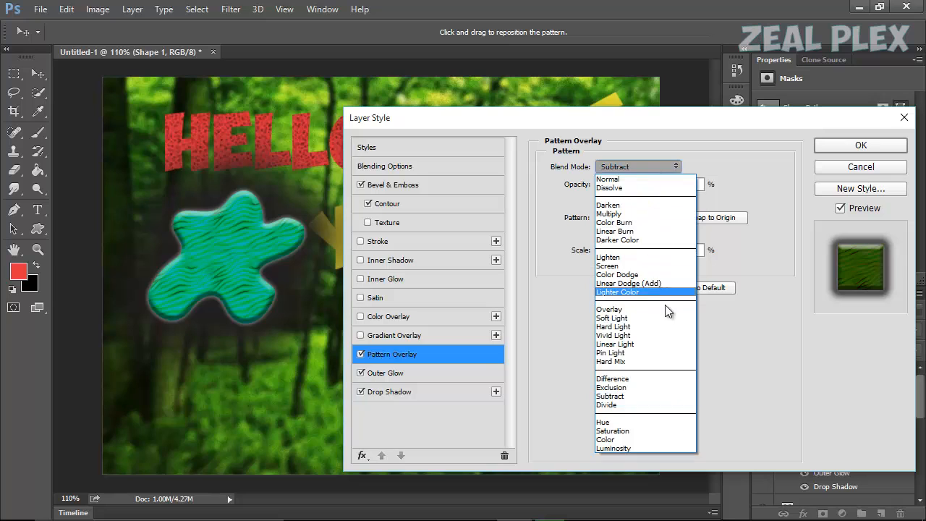
pyautogui.click(664, 313)
pyautogui.click(643, 165)
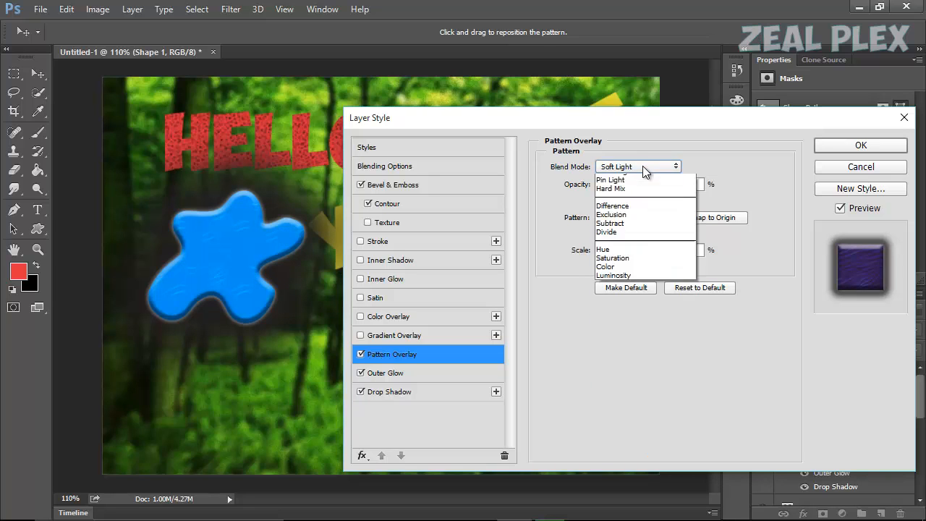
pyautogui.click(642, 331)
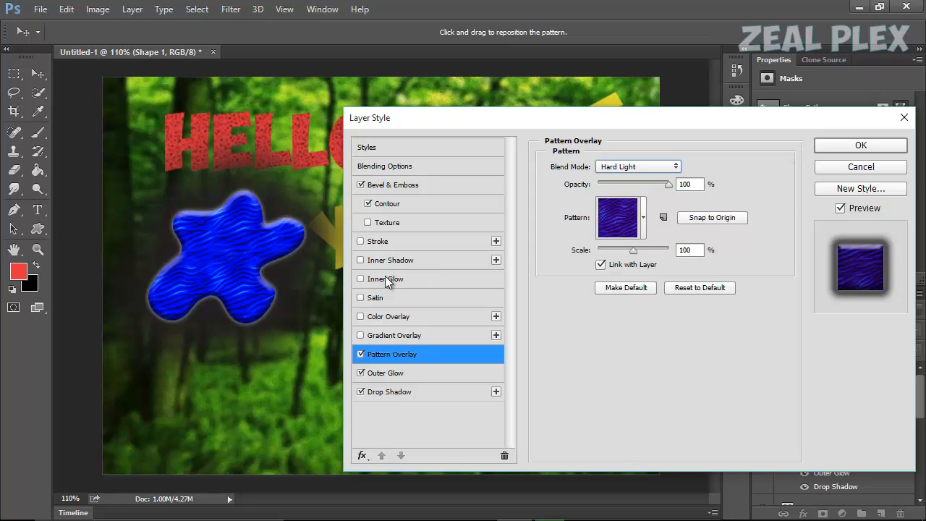
# Enable the Inner Glow, Inner Shadow and Stroke effects on the blob shape.
pyautogui.click(360, 279)
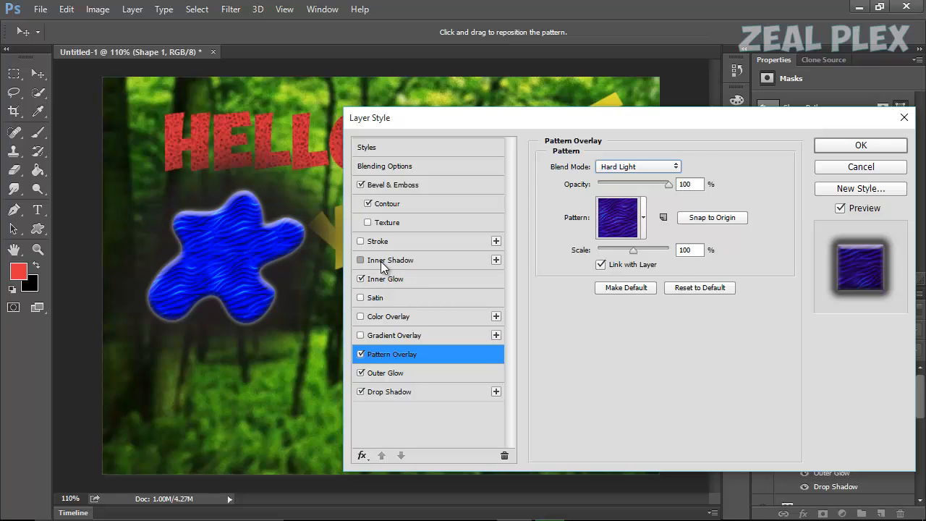
pyautogui.click(380, 261)
pyautogui.click(361, 260)
pyautogui.click(361, 260)
pyautogui.click(361, 260)
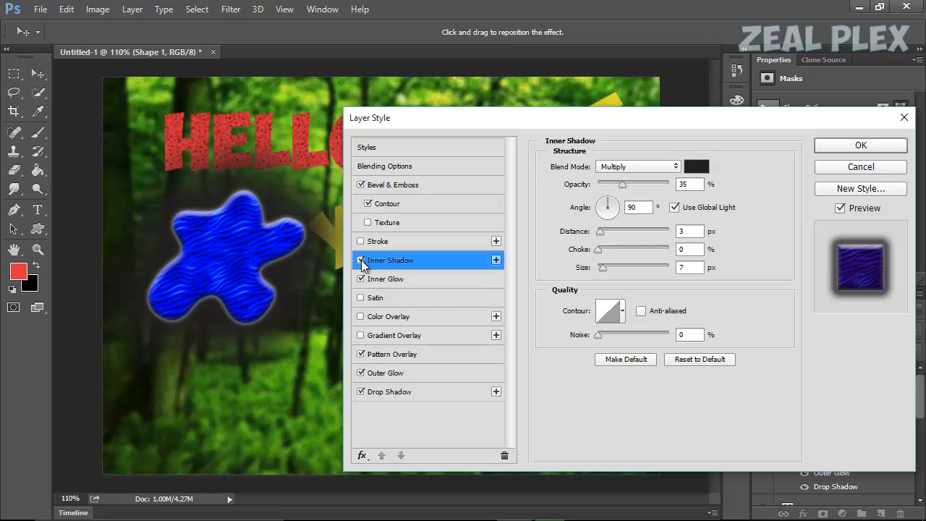
pyautogui.click(374, 243)
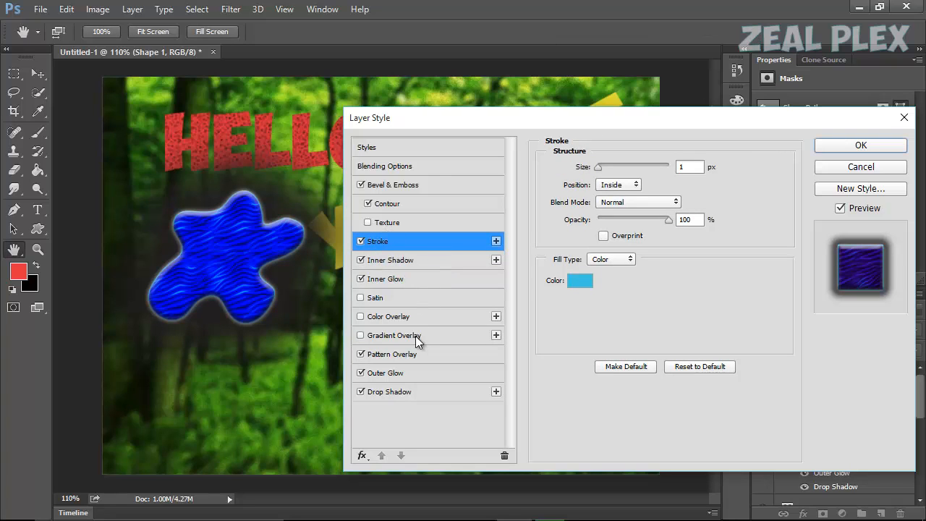
# Enable a black Color Overlay on the blob shape and adjust its opacity, trying 22%.
pyautogui.click(381, 318)
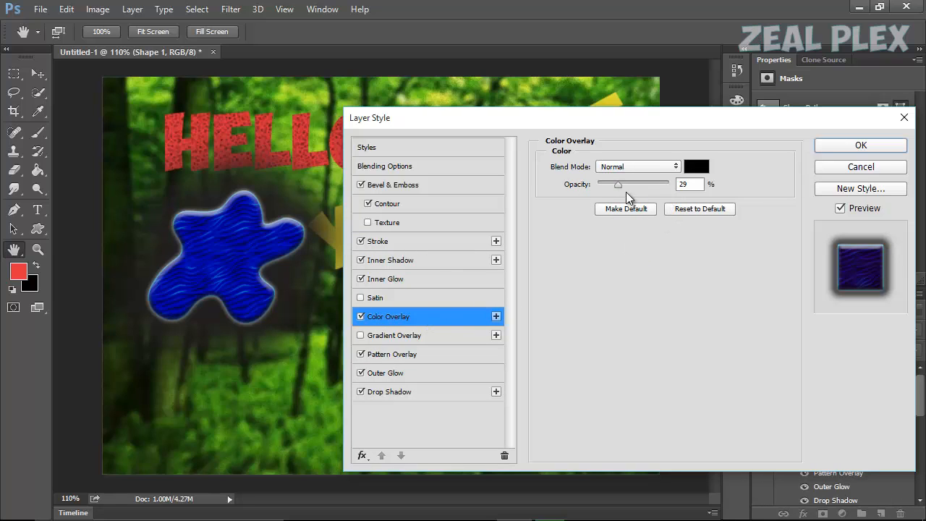
pyautogui.moveTo(618, 186)
pyautogui.mouseDown()
pyautogui.moveTo(663, 187)
pyautogui.moveTo(583, 192)
pyautogui.moveTo(611, 194)
pyautogui.mouseUp()
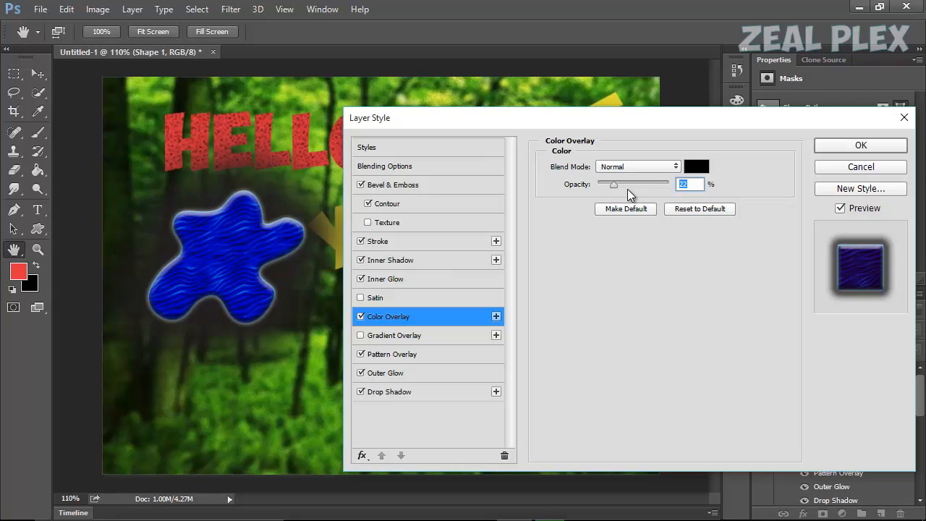
pyautogui.moveTo(618, 185); pyautogui.dragTo(619, 184)
# Enable the Satin effect on the blob and try several contours, ending with the multi-peak ring contour.
pyautogui.click(391, 300)
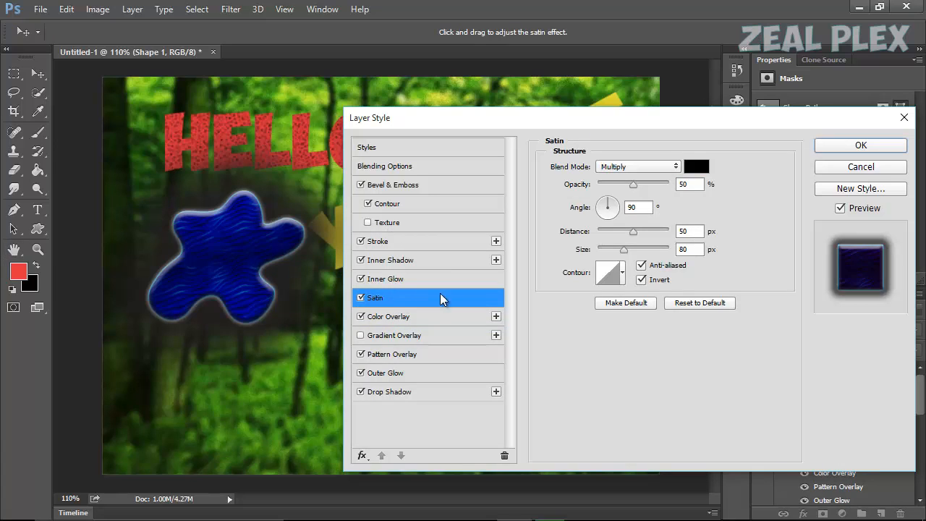
pyautogui.click(621, 279)
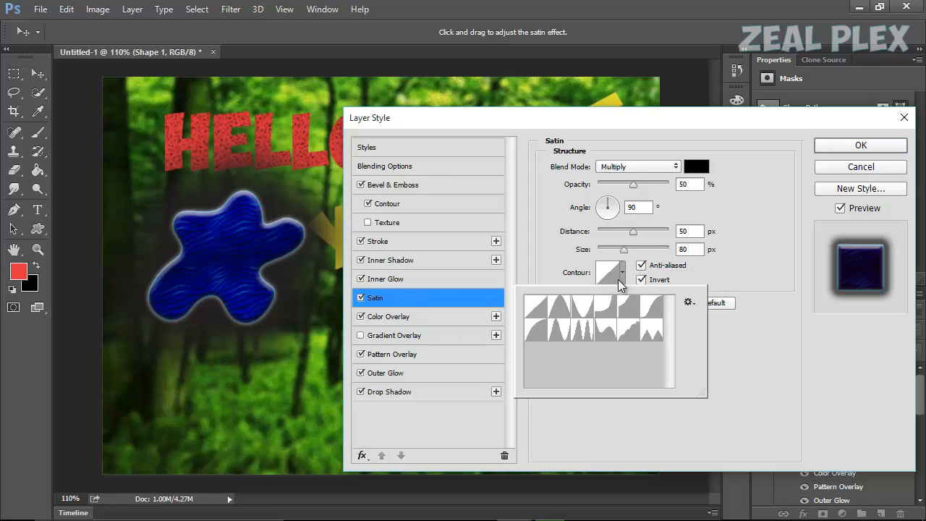
pyautogui.click(585, 308)
pyautogui.click(598, 327)
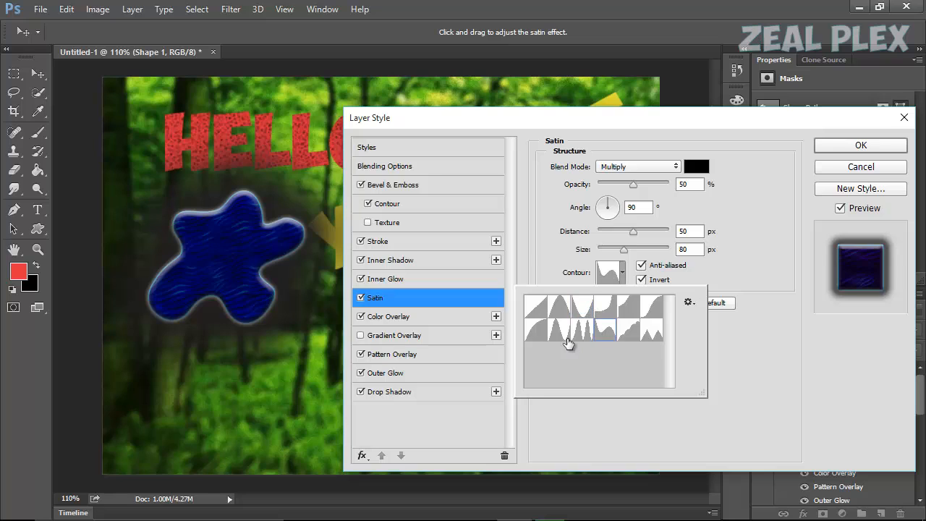
pyautogui.click(567, 338)
pyautogui.click(541, 339)
pyautogui.click(559, 329)
pyautogui.click(582, 329)
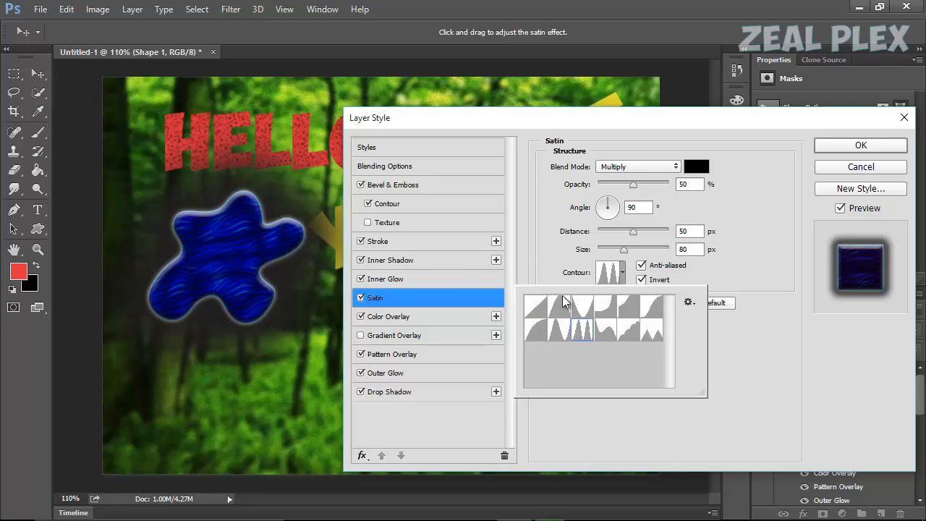
# Set the Satin effect's size to 40 px and its opacity to 38%.
pyautogui.moveTo(645, 251); pyautogui.dragTo(610, 253)
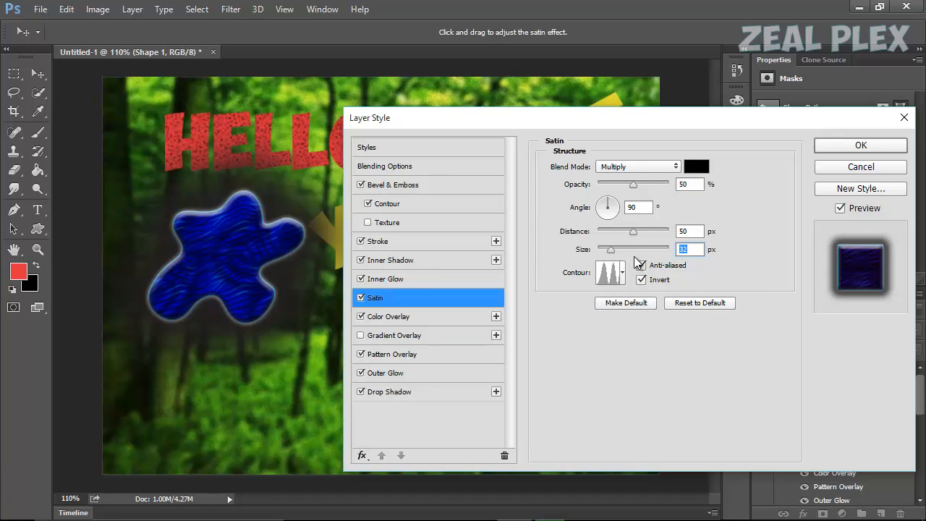
pyautogui.click(613, 249)
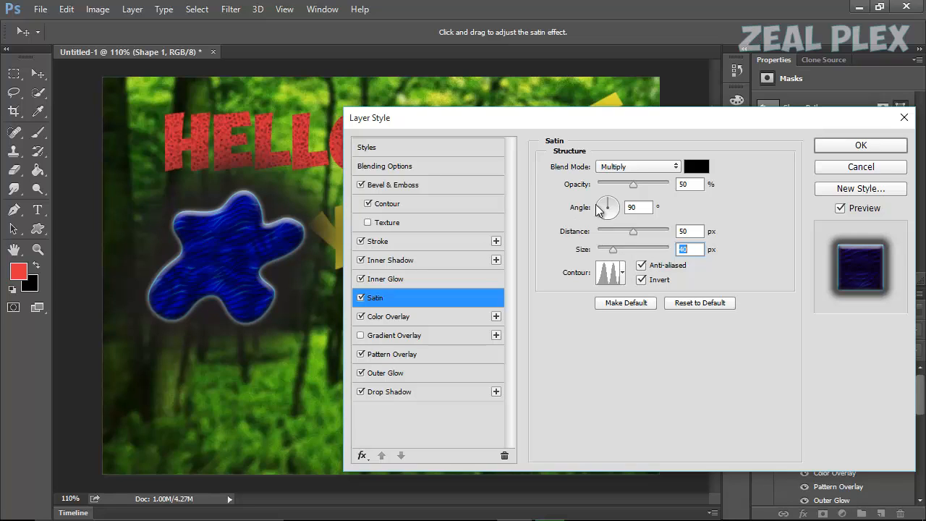
pyautogui.moveTo(635, 189); pyautogui.dragTo(628, 191)
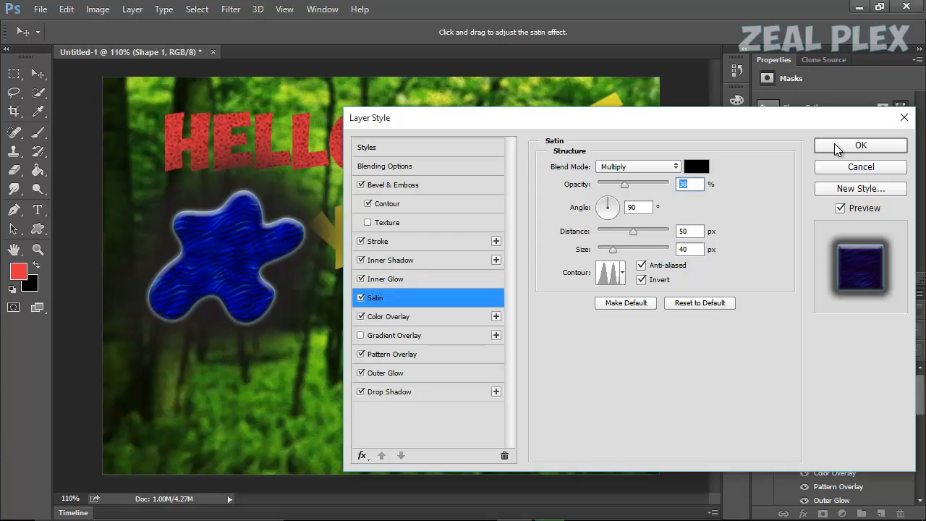
# Try several contours for the blob's Inner Shadow, ending with the single-peak ring contour.
pyautogui.click(417, 282)
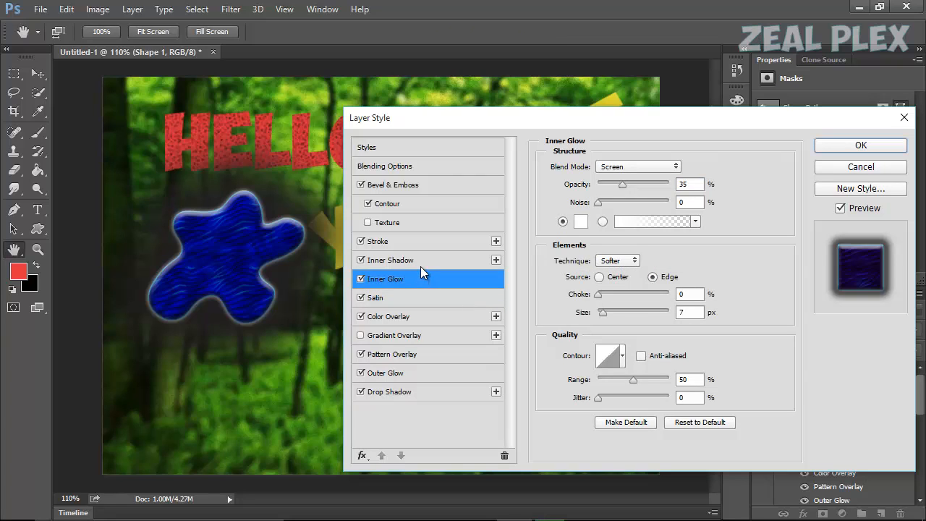
pyautogui.click(420, 266)
pyautogui.moveTo(606, 201)
pyautogui.mouseDown()
pyautogui.moveTo(615, 205)
pyautogui.moveTo(614, 232)
pyautogui.moveTo(597, 224)
pyautogui.moveTo(599, 200)
pyautogui.moveTo(607, 204)
pyautogui.mouseUp()
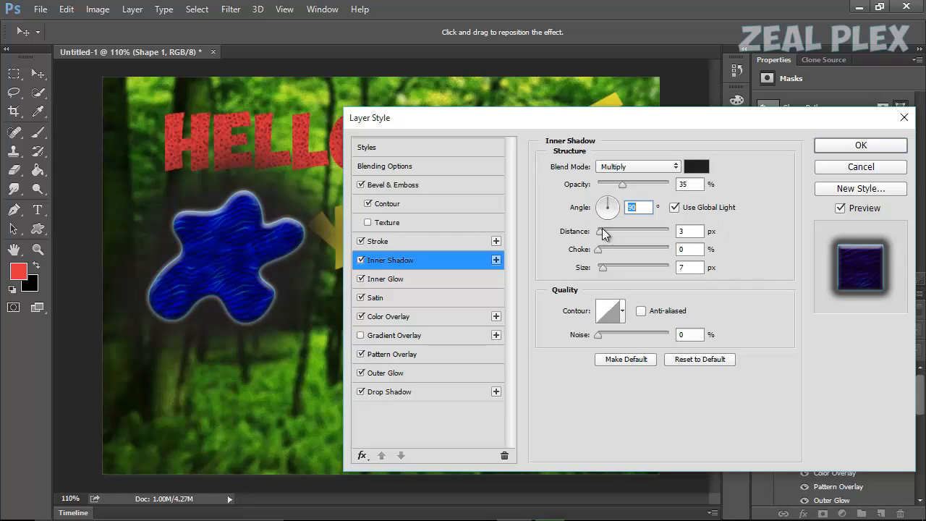
pyautogui.click(619, 313)
pyautogui.click(609, 345)
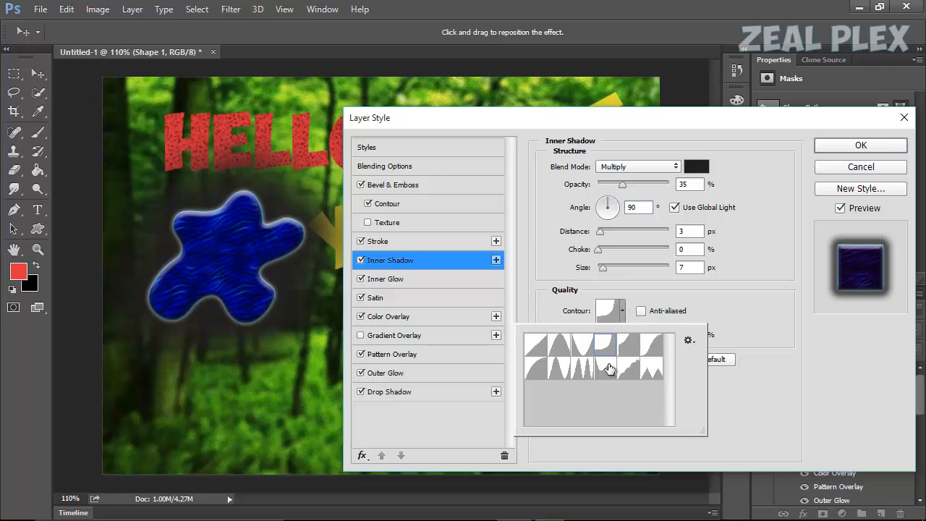
pyautogui.click(607, 370)
pyautogui.click(571, 371)
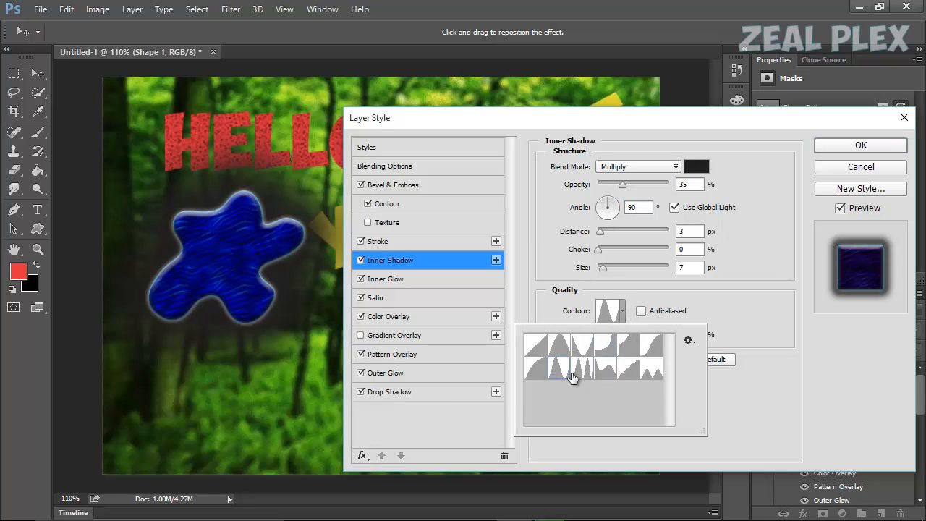
pyautogui.click(731, 261)
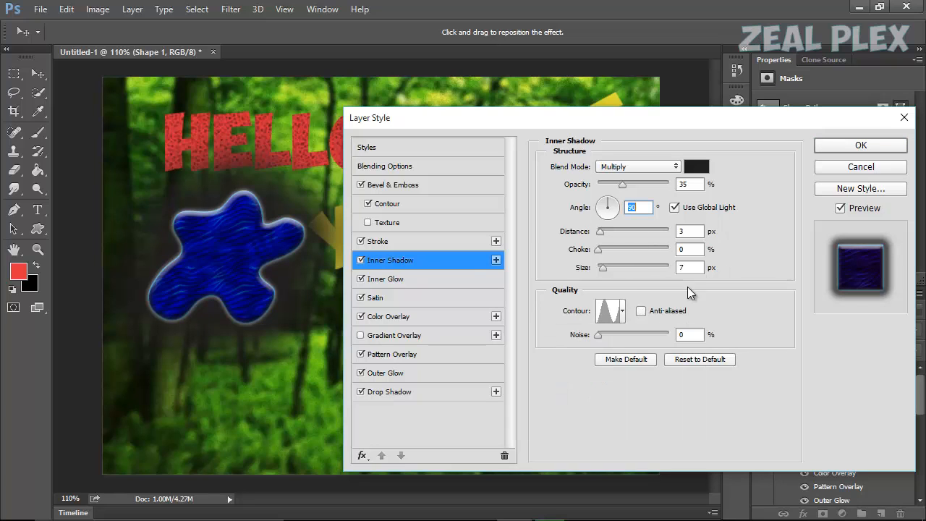
# Try the Bevel & Emboss Texture on the blob, turn it off again and apply the layer styles.
pyautogui.click(394, 222)
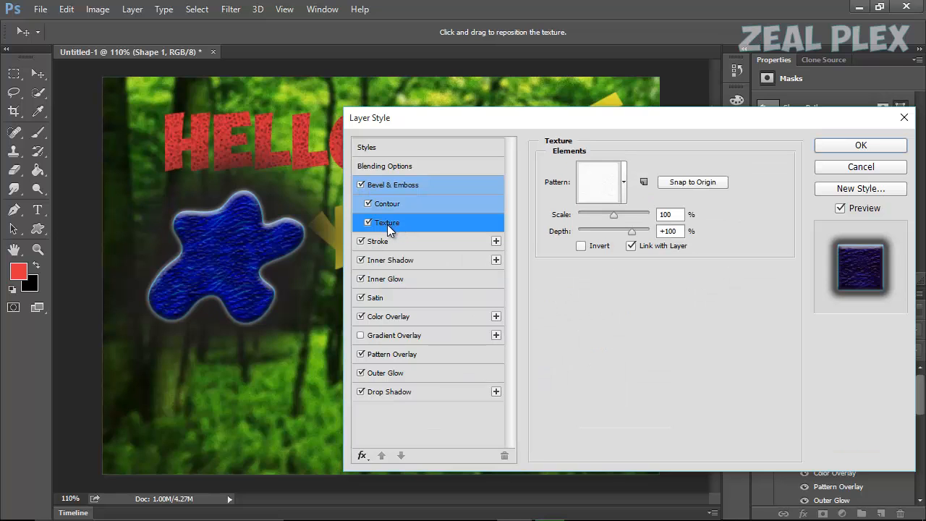
pyautogui.click(367, 222)
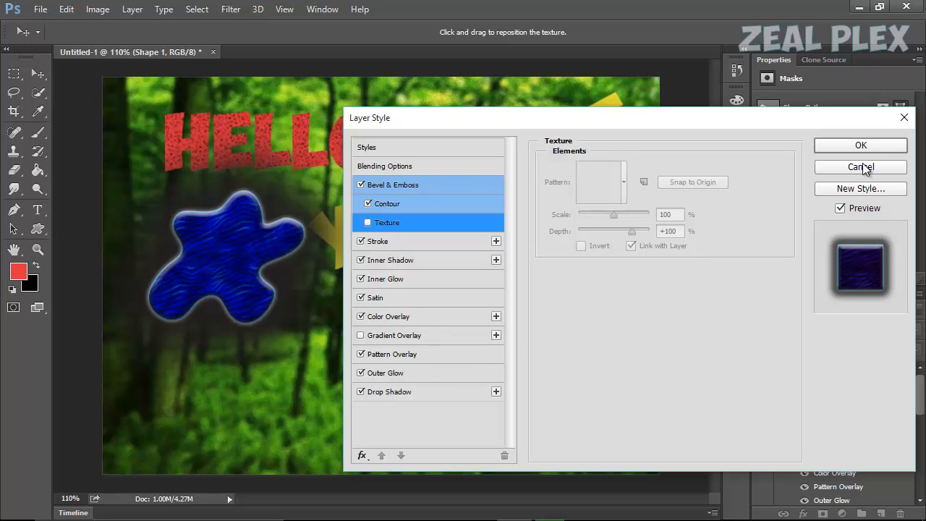
pyautogui.click(873, 146)
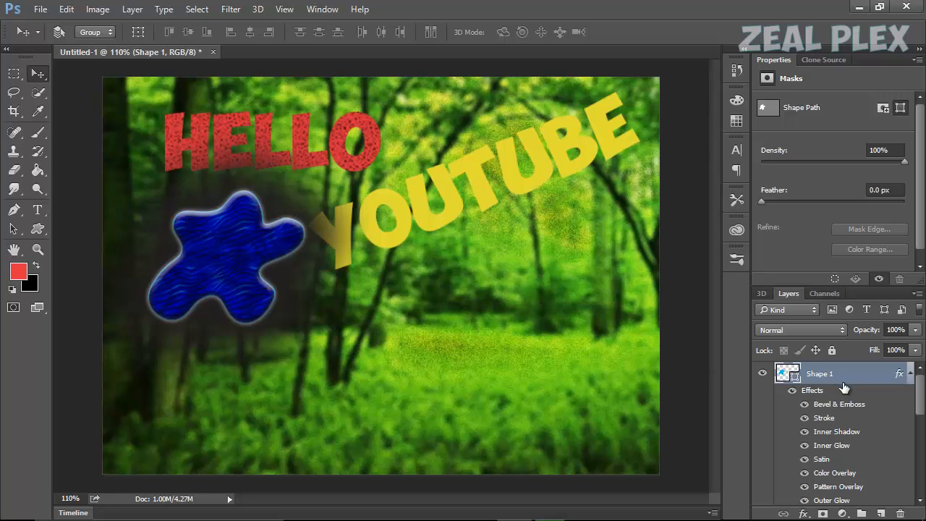
# Hide the Bevel & Emboss and Inner Shadow effects of Shape 1, comparing the blob with its Stroke off and on.
pyautogui.click(804, 404)
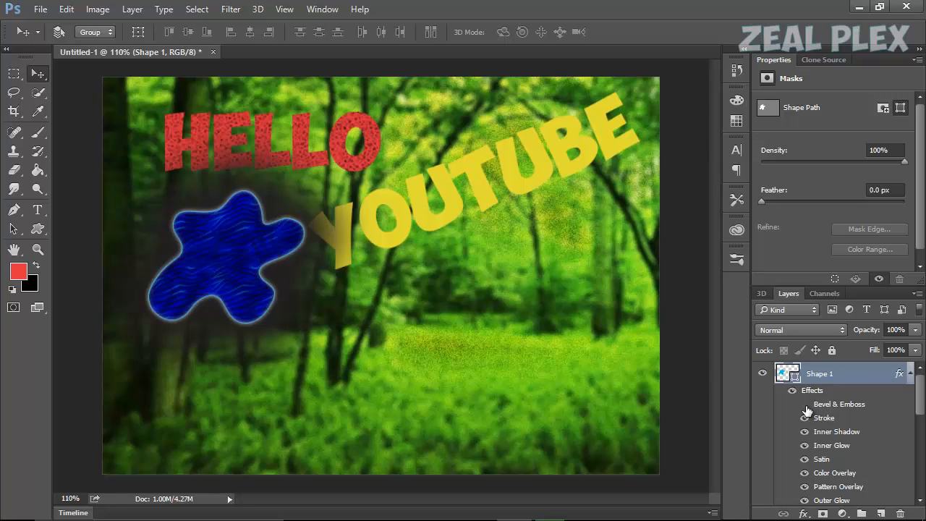
pyautogui.click(804, 404)
pyautogui.scroll(-5, 844, 410)
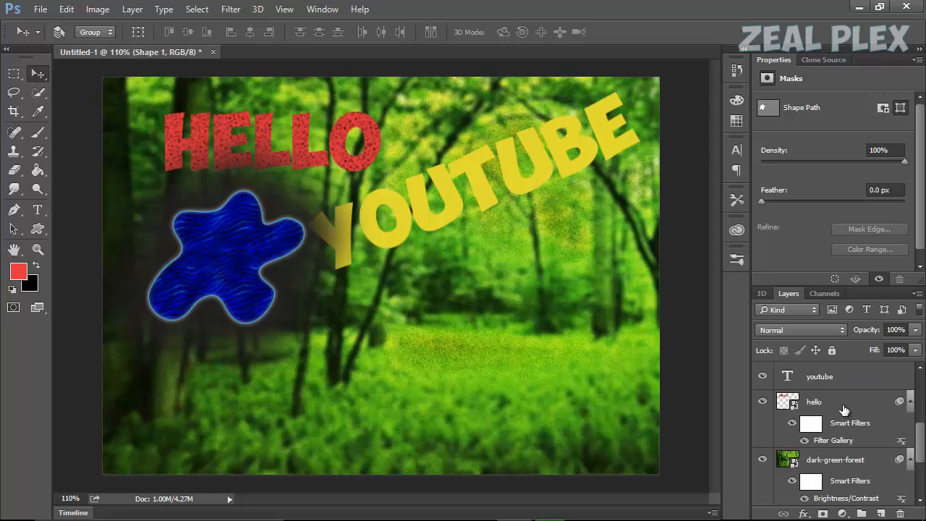
pyautogui.scroll(5, 842, 410)
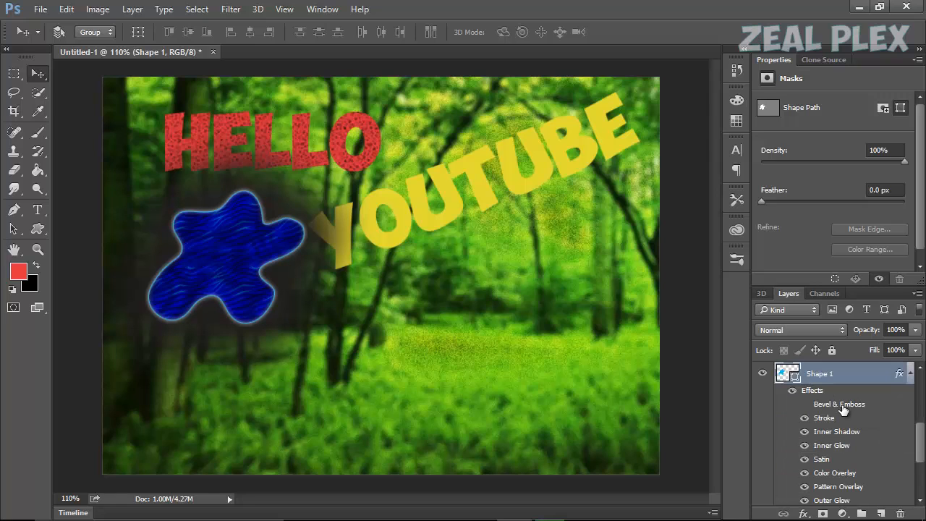
pyautogui.click(804, 418)
pyautogui.click(805, 420)
pyautogui.click(805, 419)
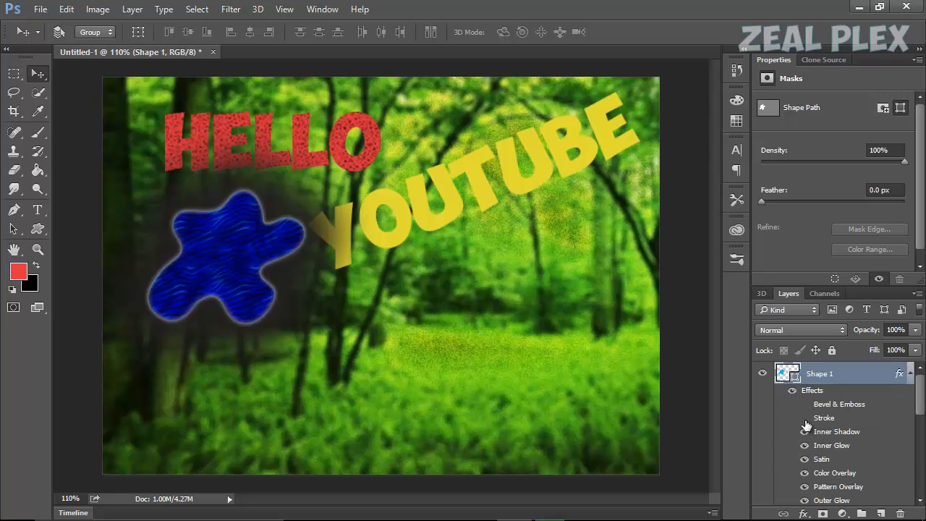
pyautogui.click(805, 419)
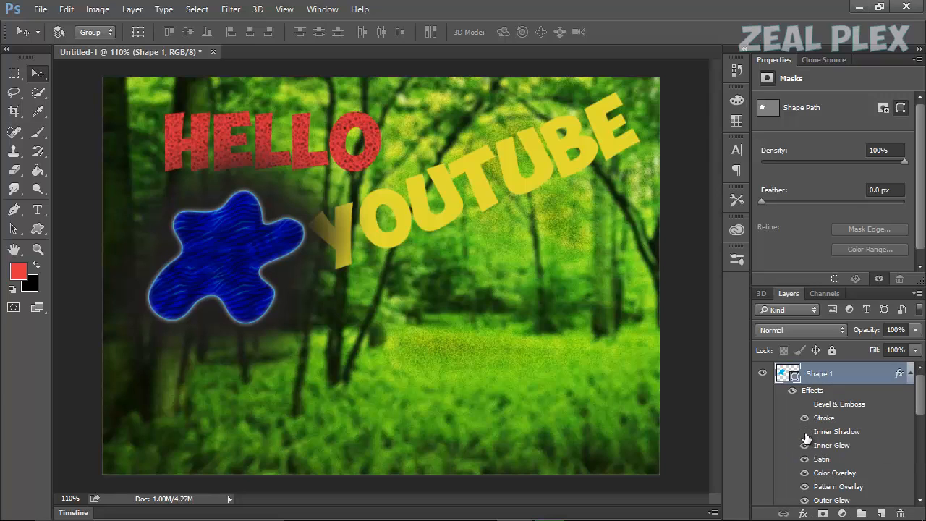
# Toggle the Inner Glow of Shape 1 off and back on, and hide its Satin effect.
pyautogui.click(804, 446)
pyautogui.click(804, 446)
pyautogui.click(805, 446)
pyautogui.click(805, 446)
pyautogui.click(804, 462)
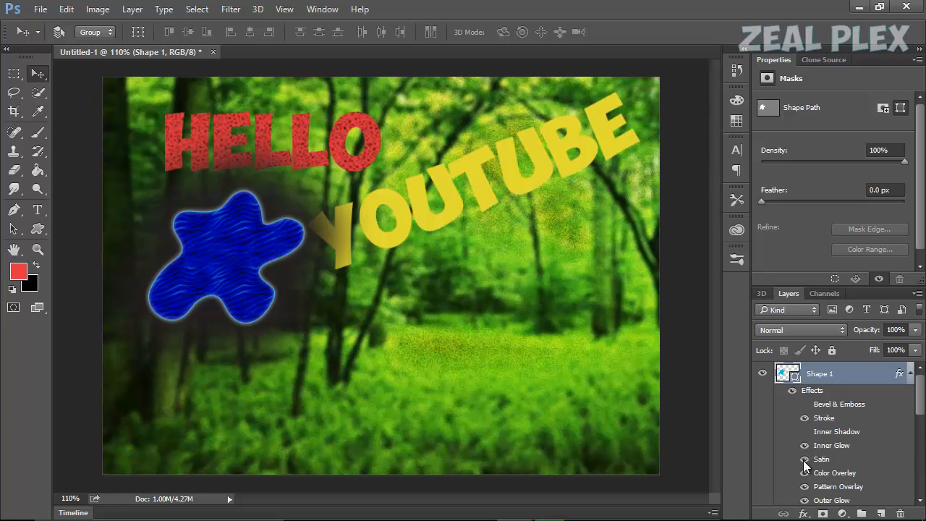
pyautogui.click(805, 460)
# Reopen the layer styles of Shape 1 and set the Drop Shadow's spread to 17% and size to 84 px.
pyautogui.rightClick(820, 371)
pyautogui.click(608, 112)
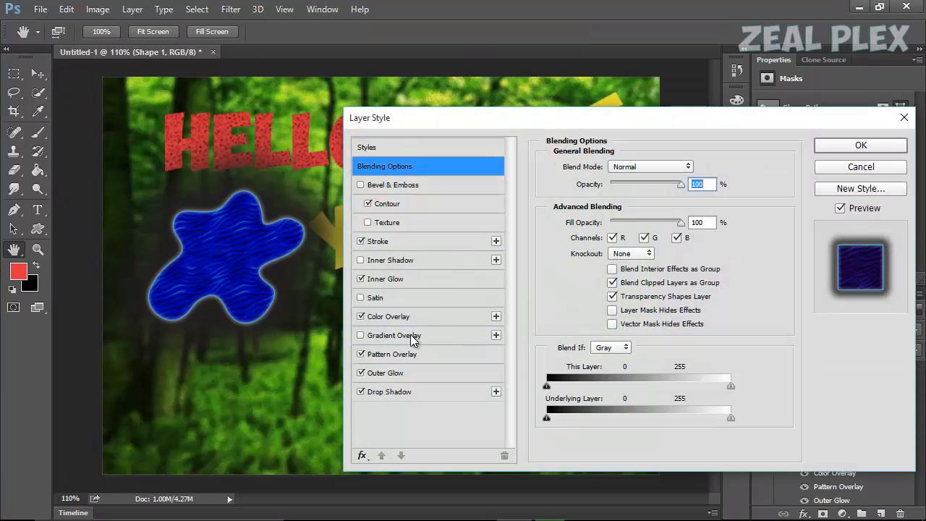
pyautogui.click(401, 392)
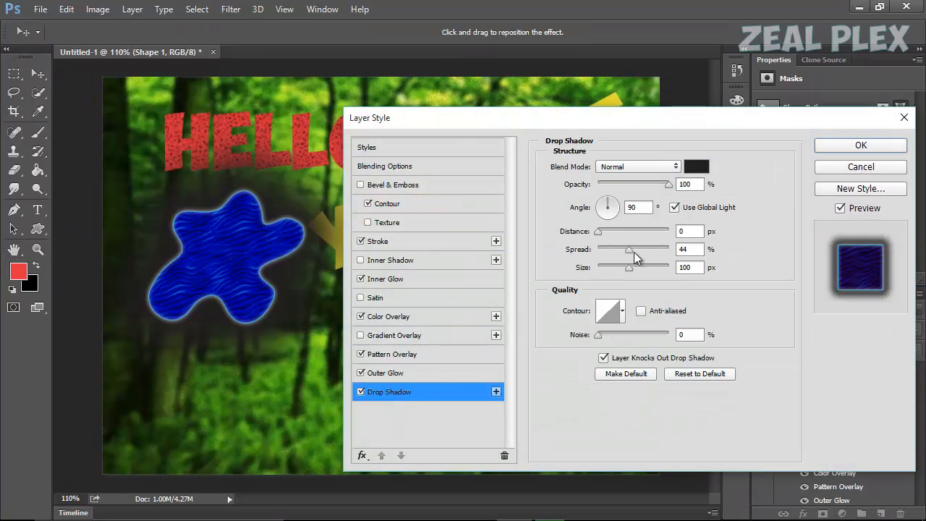
pyautogui.moveTo(631, 249); pyautogui.dragTo(624, 270)
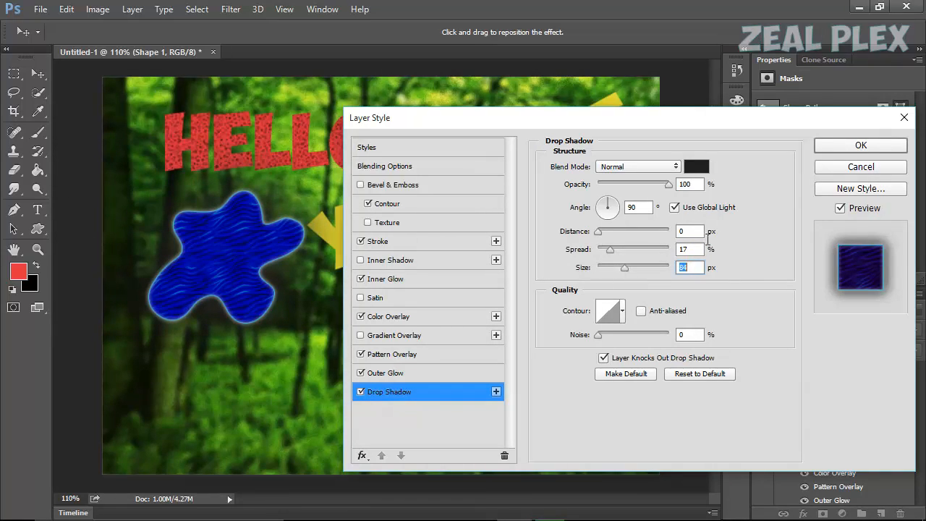
# Apply the Drop Shadow settings and copy the layer style of Shape 1.
pyautogui.click(863, 146)
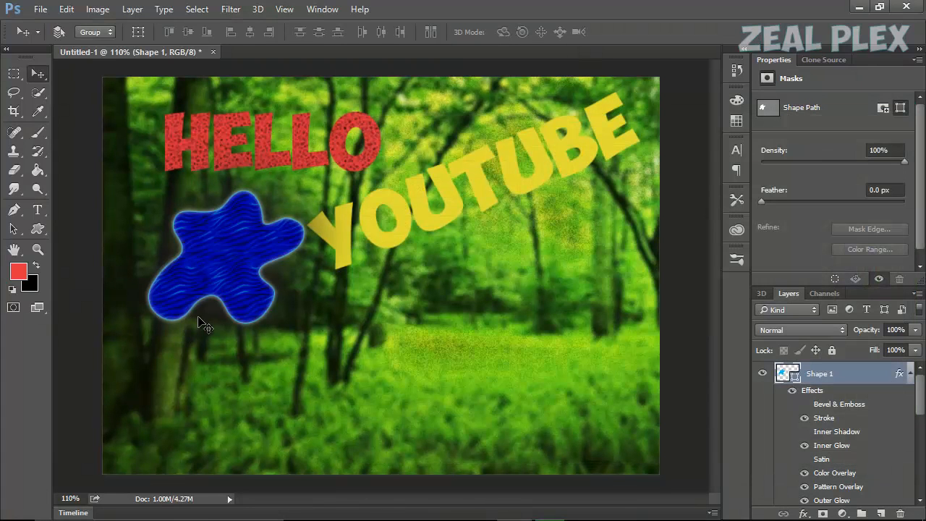
pyautogui.rightClick(843, 376)
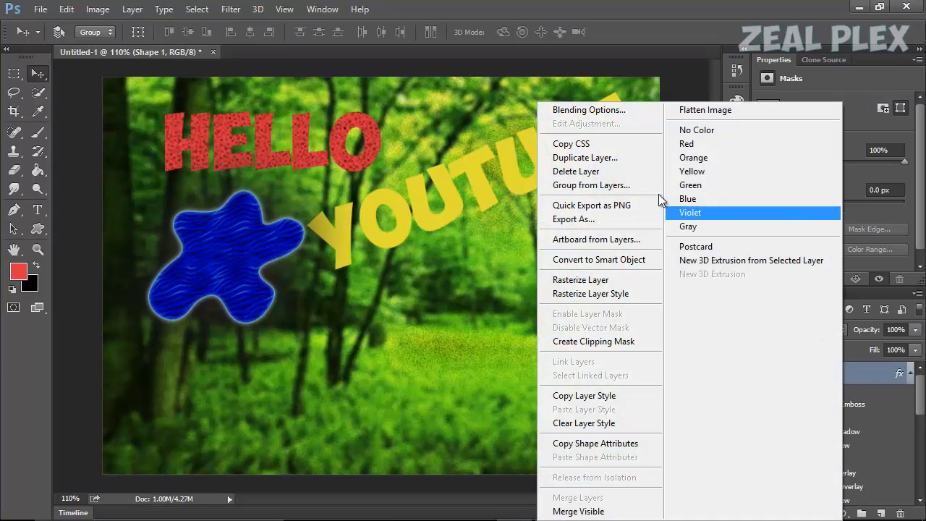
pyautogui.click(627, 392)
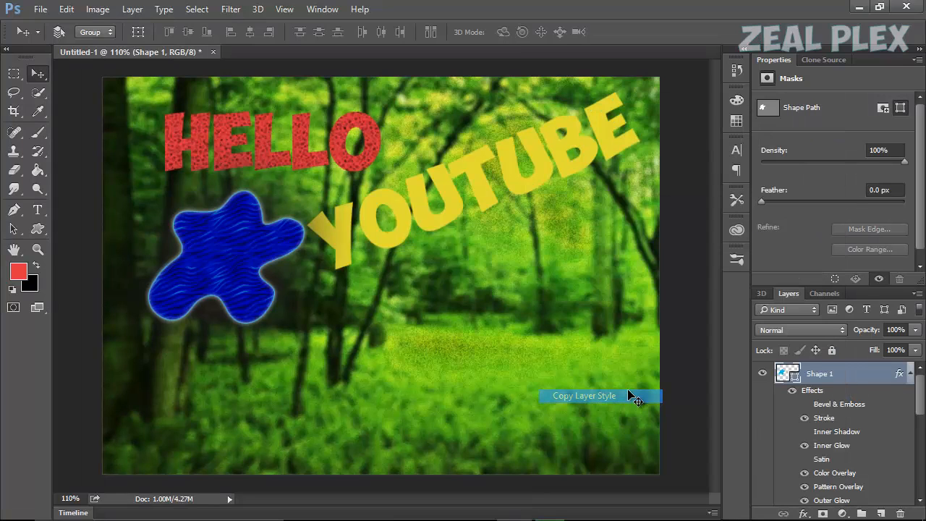
# Paste the copied layer style onto the youtube text layer.
pyautogui.rightClick(422, 207)
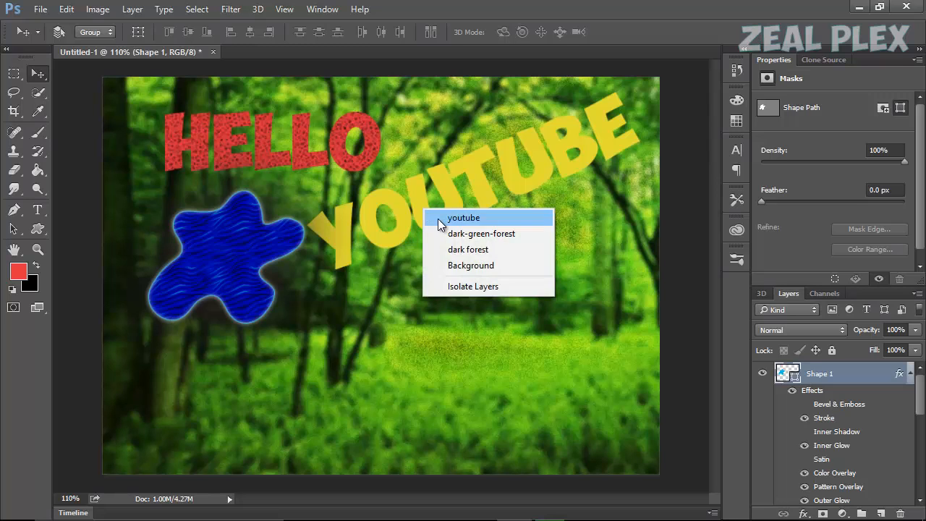
pyautogui.click(437, 218)
pyautogui.rightClick(851, 377)
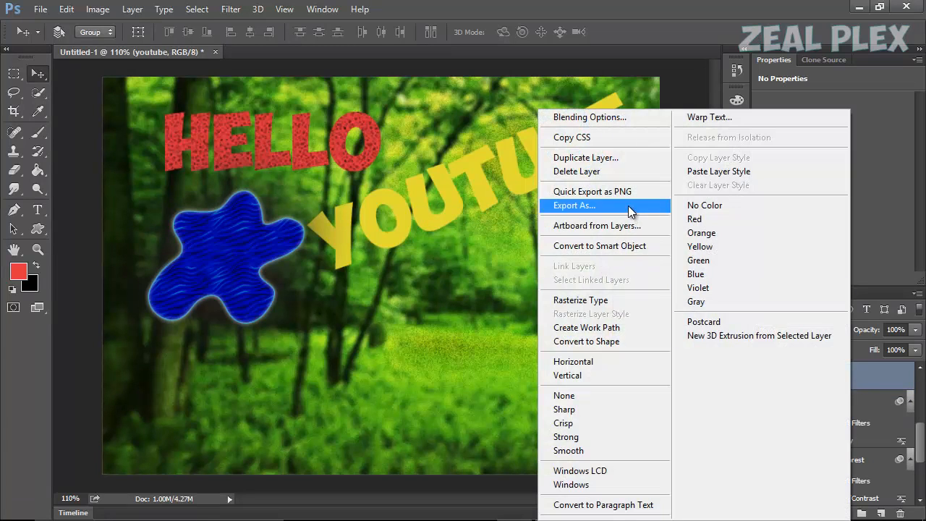
pyautogui.click(731, 174)
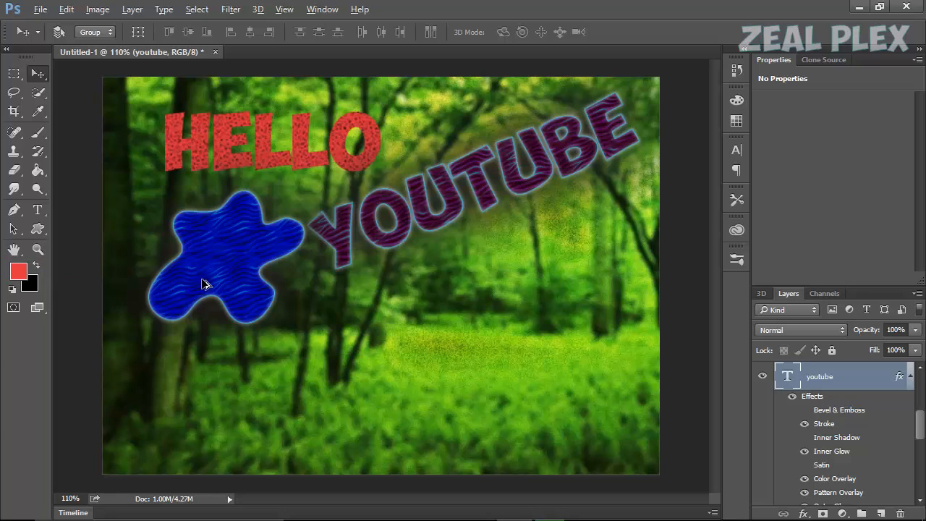
# Examine the blue blob's pixels and pattern at up to 3200% magnification.
pyautogui.scroll(5, 202, 283)
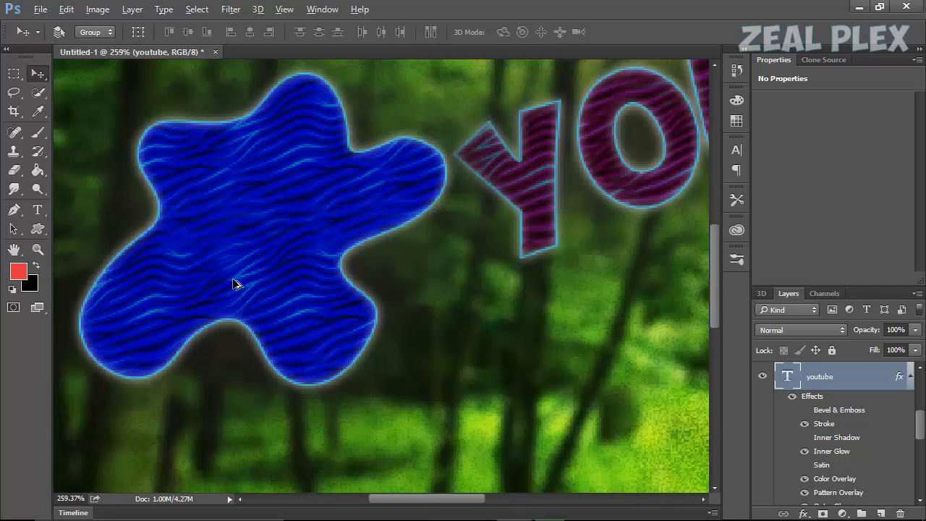
pyautogui.scroll(1, 239, 282)
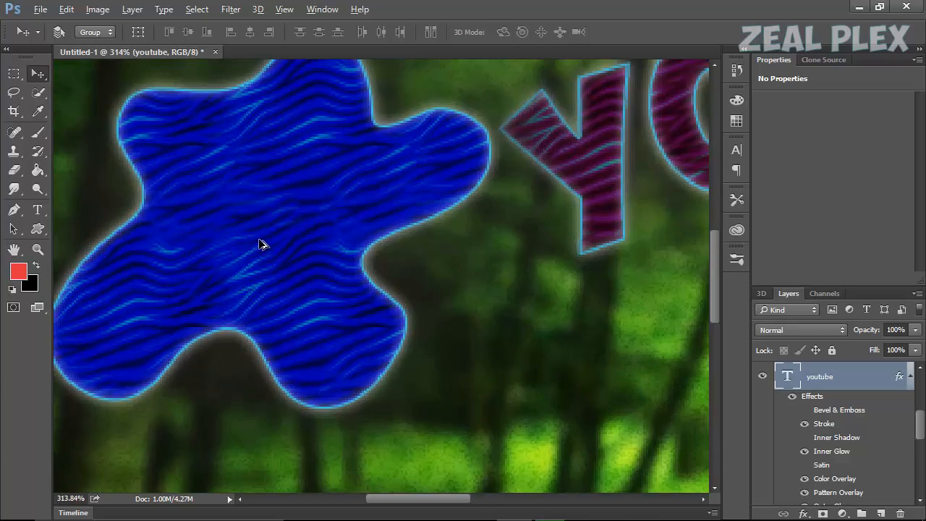
pyautogui.scroll(1, 266, 272)
pyautogui.scroll(6, 266, 272)
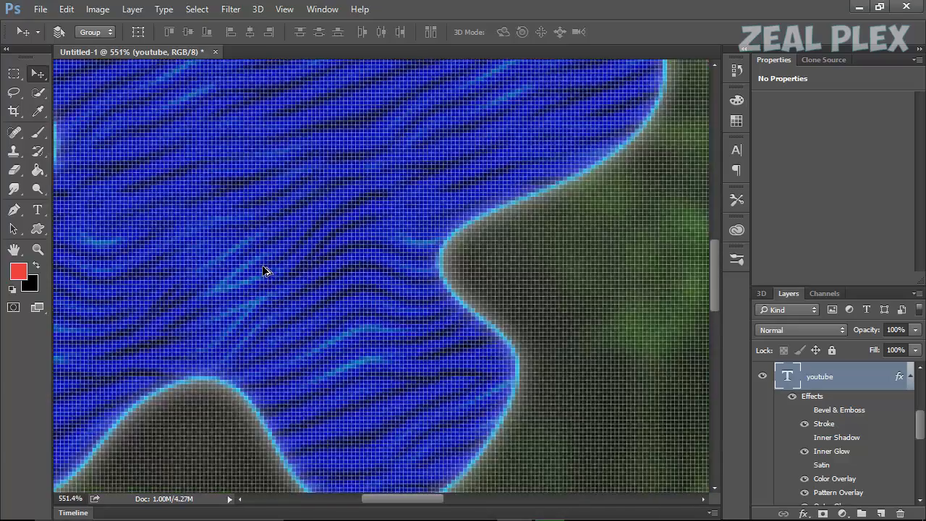
pyautogui.scroll(5, 266, 272)
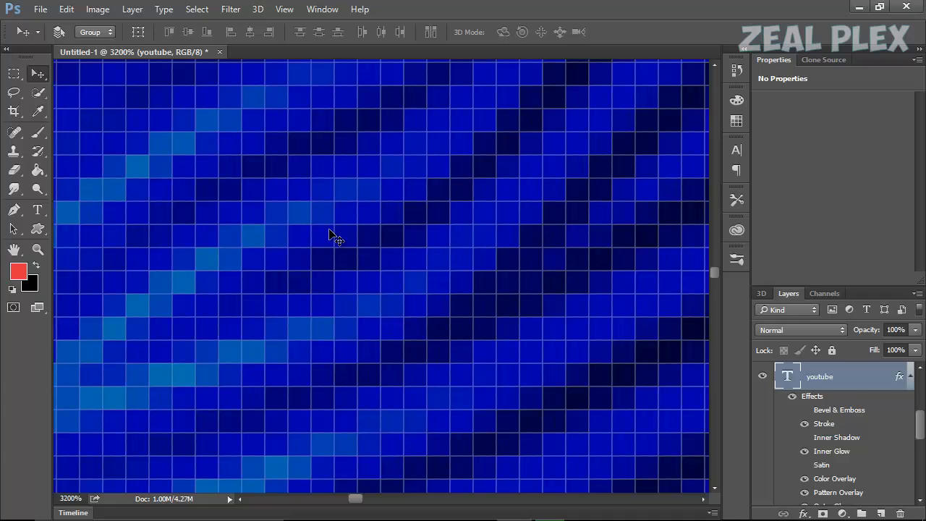
pyautogui.scroll(-5, 329, 234)
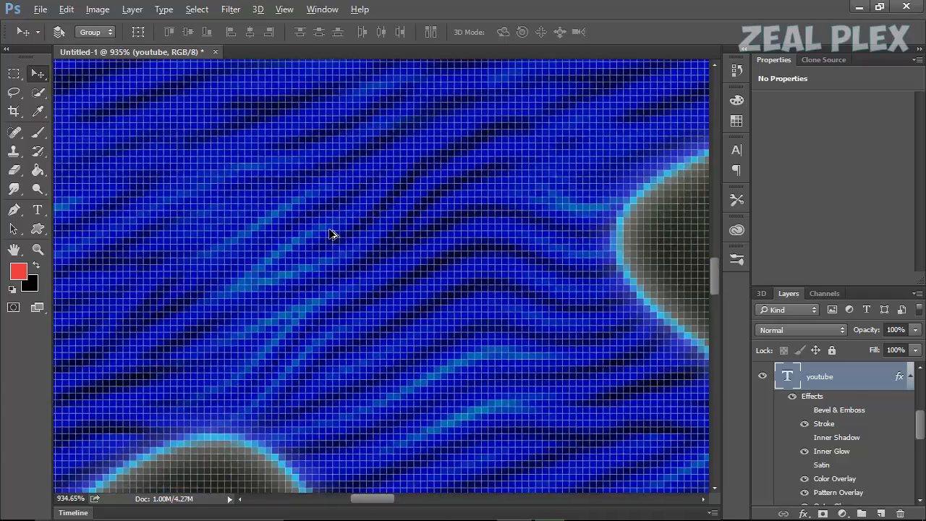
pyautogui.scroll(-5, 329, 233)
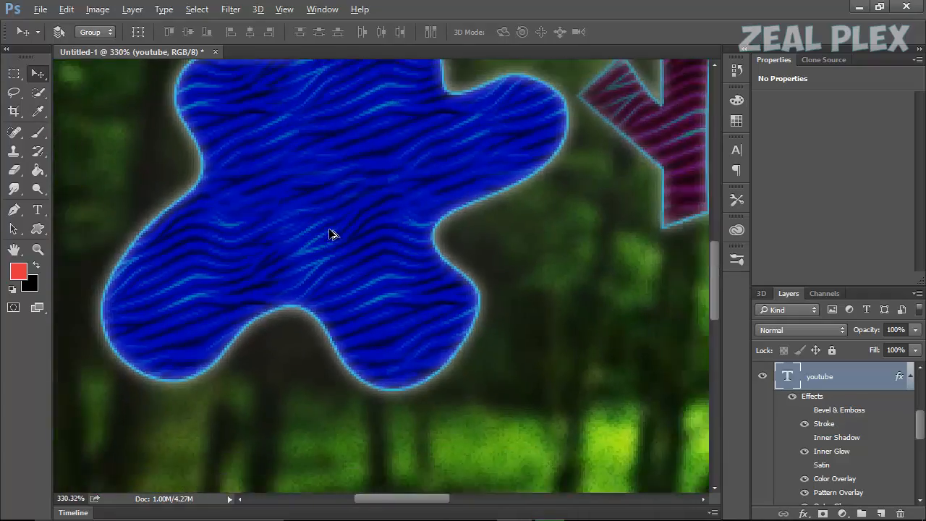
pyautogui.scroll(-1, 330, 234)
# Inspect the pasted style along the YOUTUBE letters at about 300% magnification, finishing with the whole image in view.
pyautogui.press('alt')
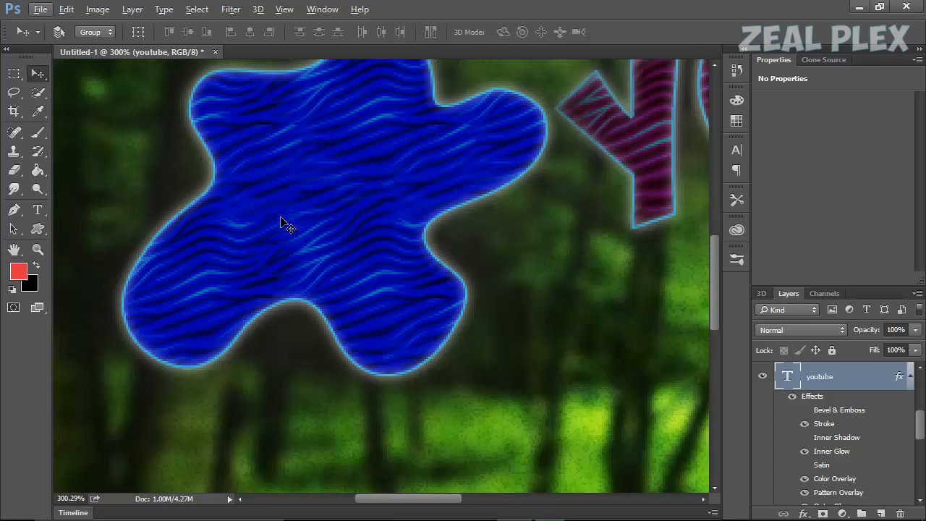
pyautogui.press('space')
pyautogui.press('space')
pyautogui.moveTo(435, 154); pyautogui.dragTo(108, 368)
pyautogui.moveTo(550, 246); pyautogui.dragTo(320, 296)
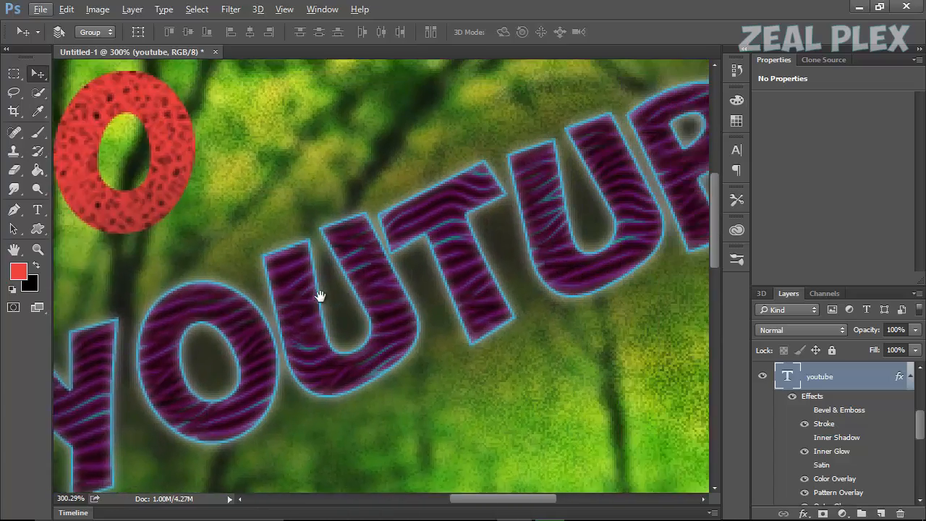
pyautogui.moveTo(443, 289); pyautogui.dragTo(248, 295)
pyautogui.moveTo(447, 253); pyautogui.dragTo(467, 219)
pyautogui.moveTo(239, 246); pyautogui.dragTo(548, 347)
pyautogui.moveTo(360, 264); pyautogui.dragTo(134, 260)
pyautogui.moveTo(480, 304); pyautogui.dragTo(548, 222)
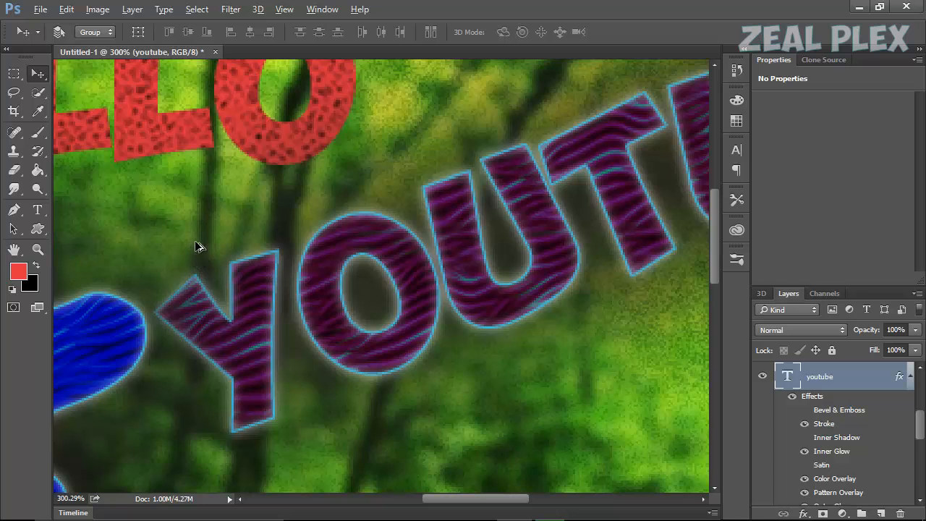
pyautogui.hotkey('ctrl', '0')
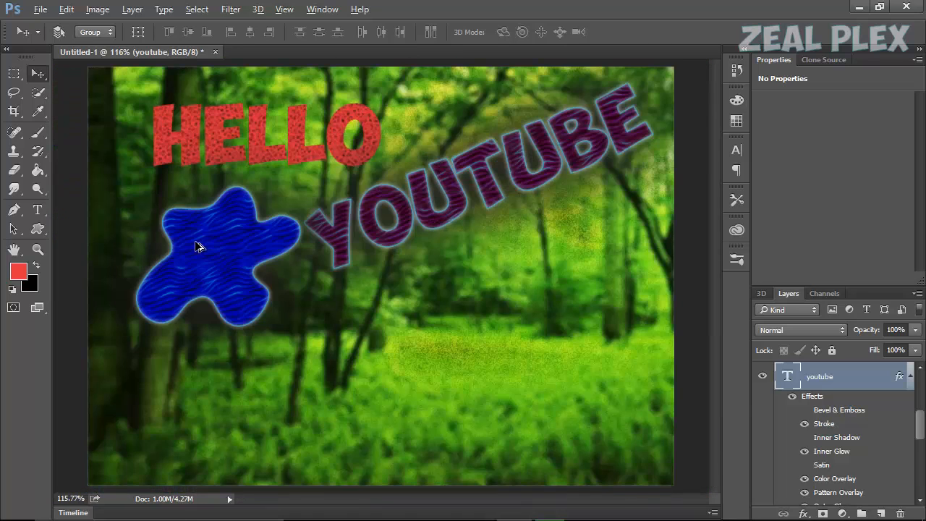
pyautogui.press('alt')
pyautogui.click(18, 232)
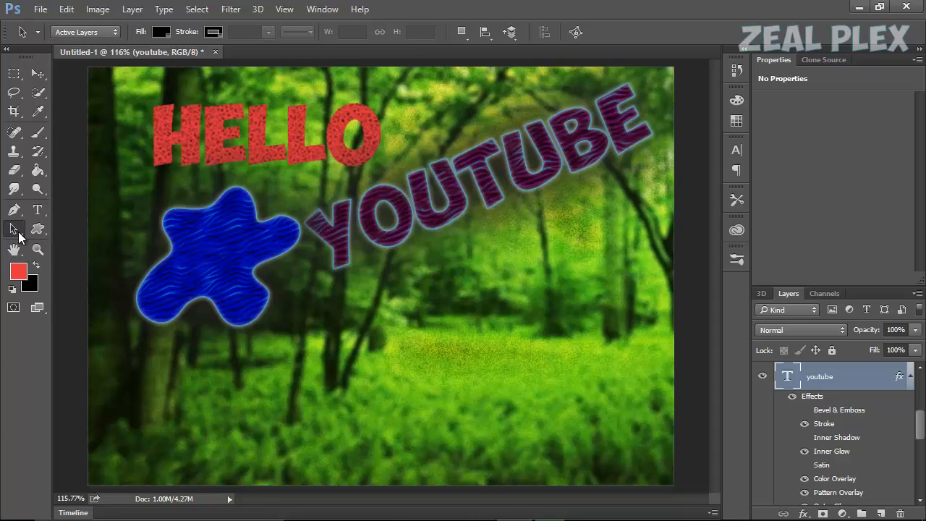
pyautogui.rightClick(19, 232)
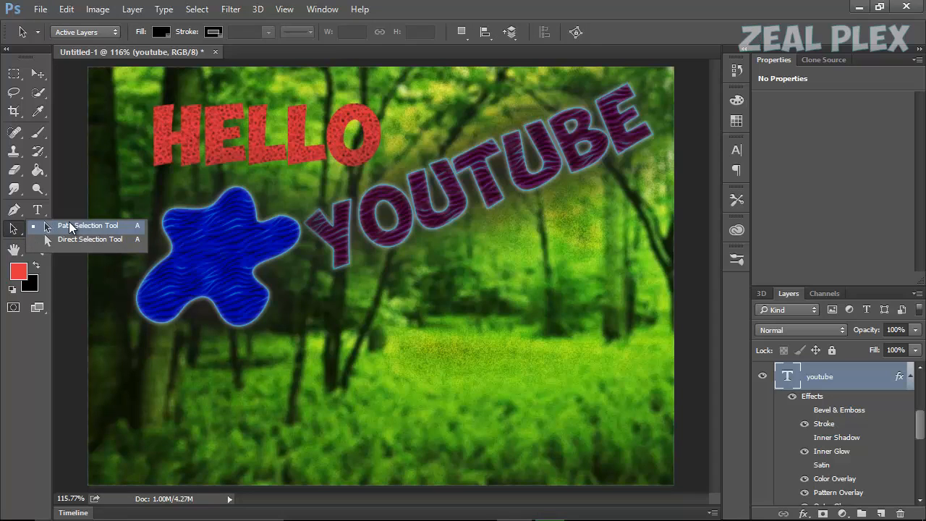
pyautogui.click(71, 225)
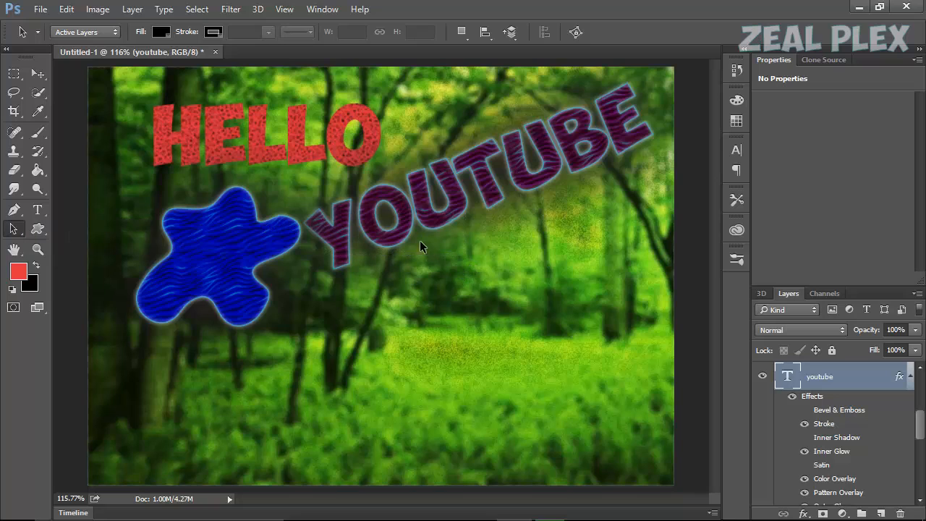
pyautogui.click(13, 73)
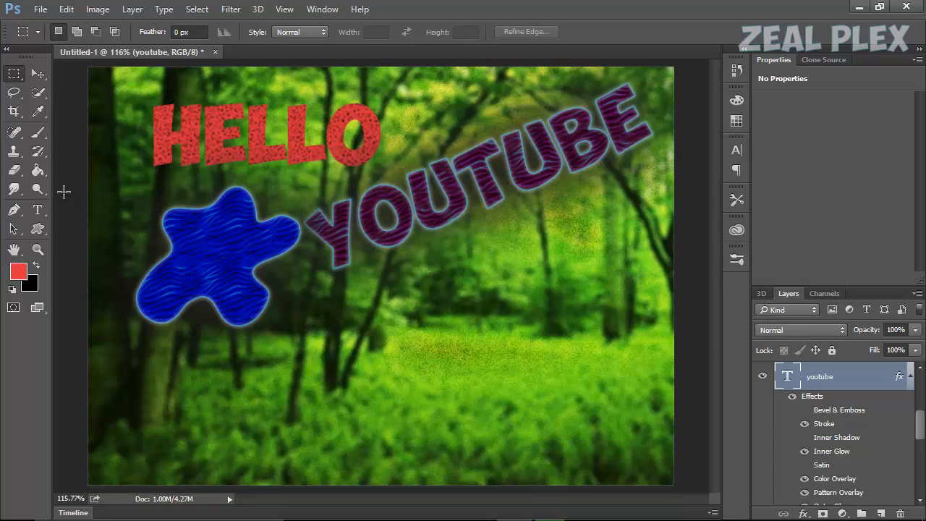
# Rasterize the youtube text layer for the Eraser Tool, try erasing part of its O and undo the stroke.
pyautogui.click(16, 171)
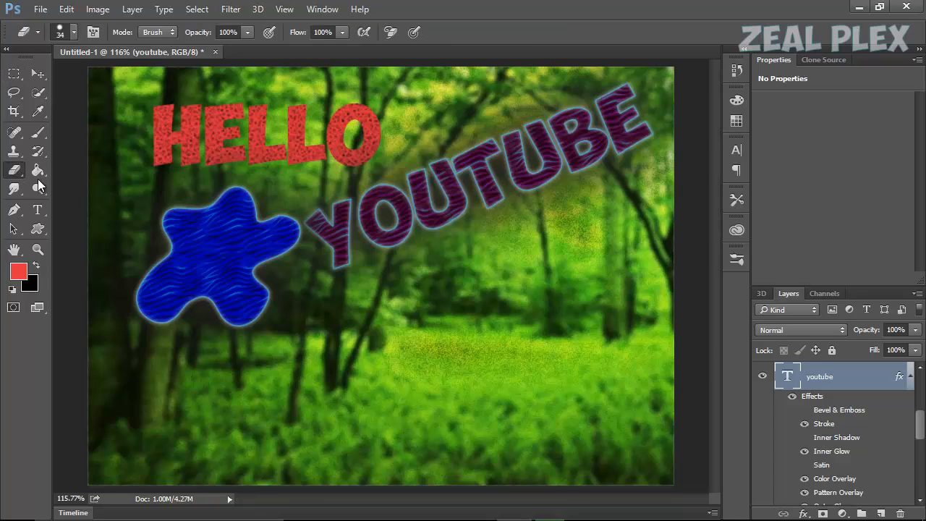
pyautogui.click(292, 274)
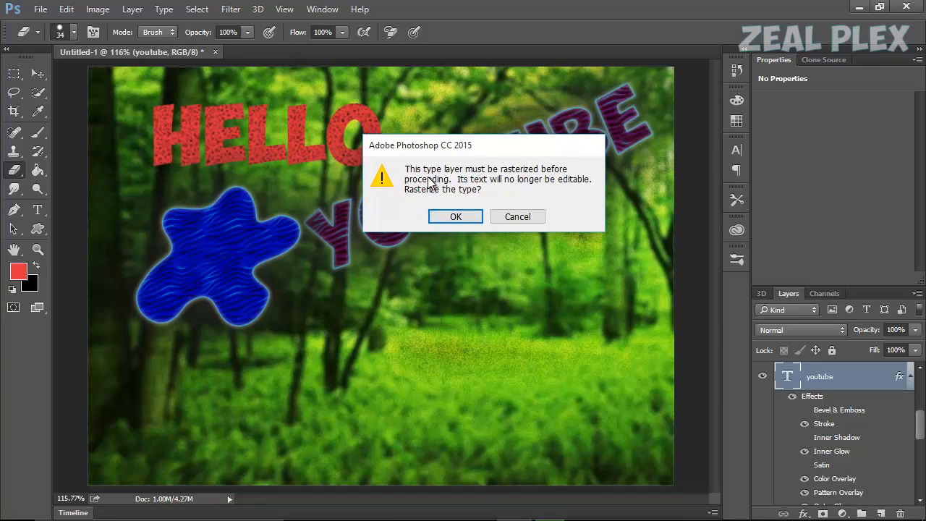
pyautogui.click(455, 217)
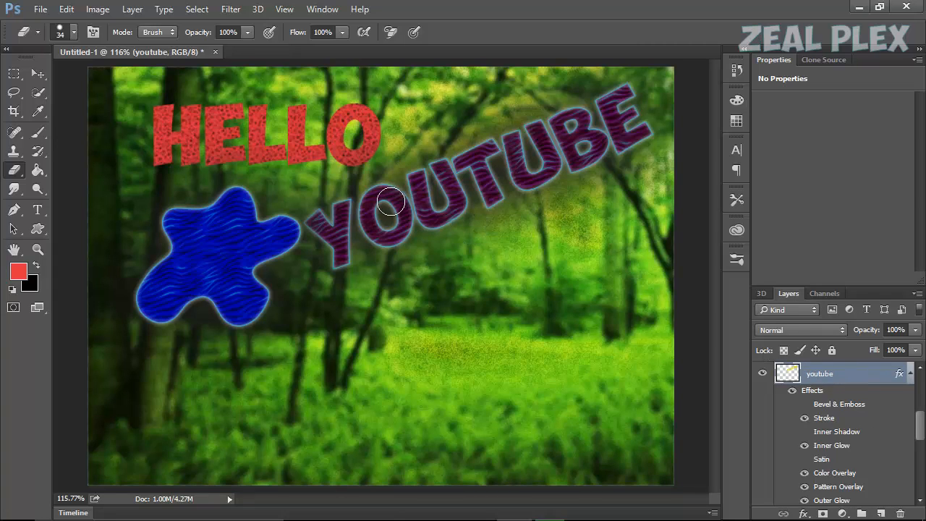
pyautogui.moveTo(392, 202)
pyautogui.mouseDown()
pyautogui.moveTo(403, 211)
pyautogui.moveTo(401, 229)
pyautogui.moveTo(393, 191)
pyautogui.mouseUp()
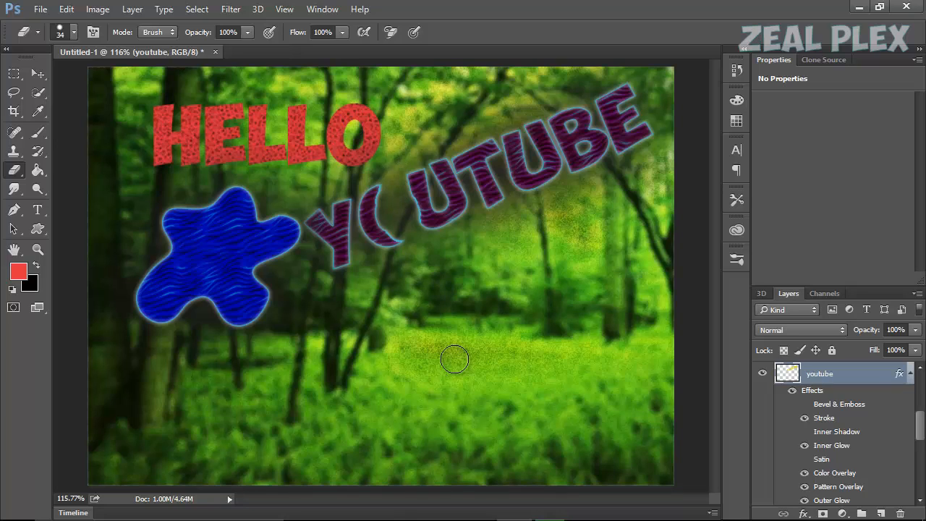
pyautogui.hotkey('ctrl', 'z')
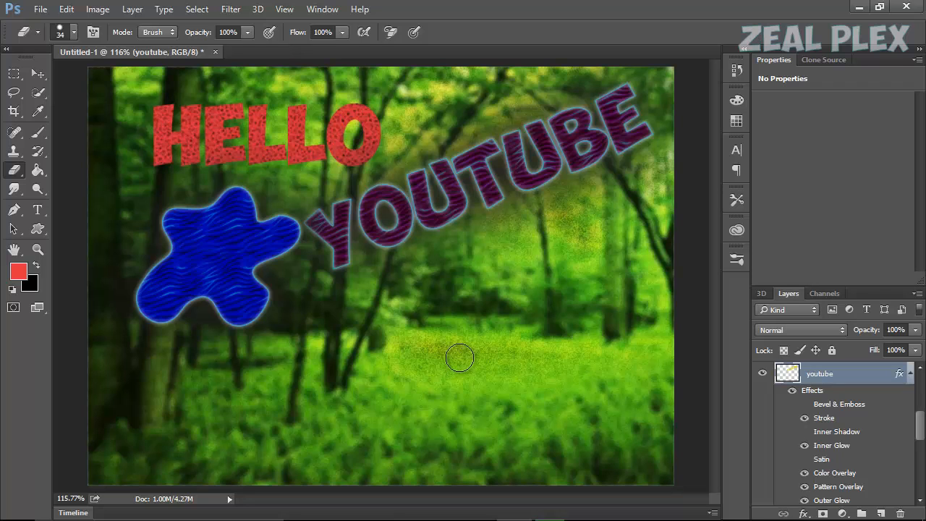
# Erase small round notches from the edges of the YOUTUBE letters with a 20 px eraser, then return to the Move Tool.
pyautogui.scroll(3, 462, 354)
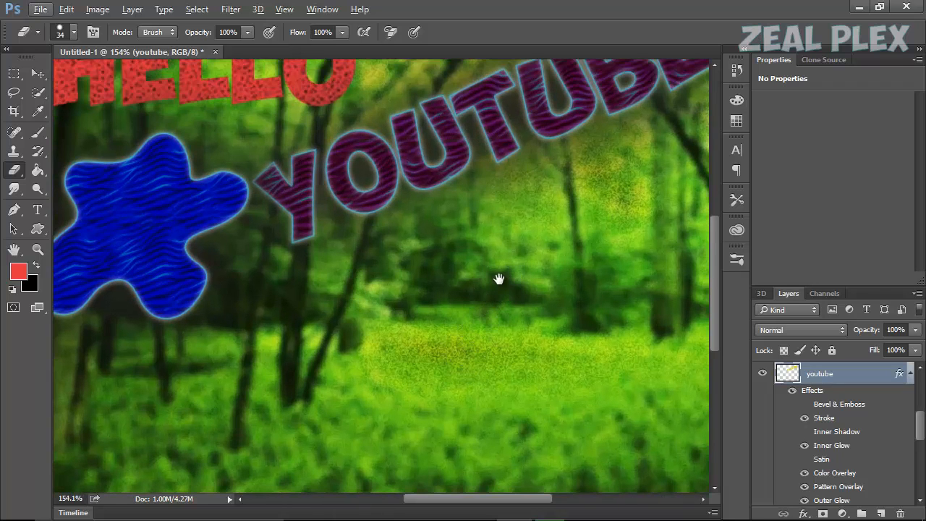
pyautogui.moveTo(493, 282); pyautogui.dragTo(450, 396)
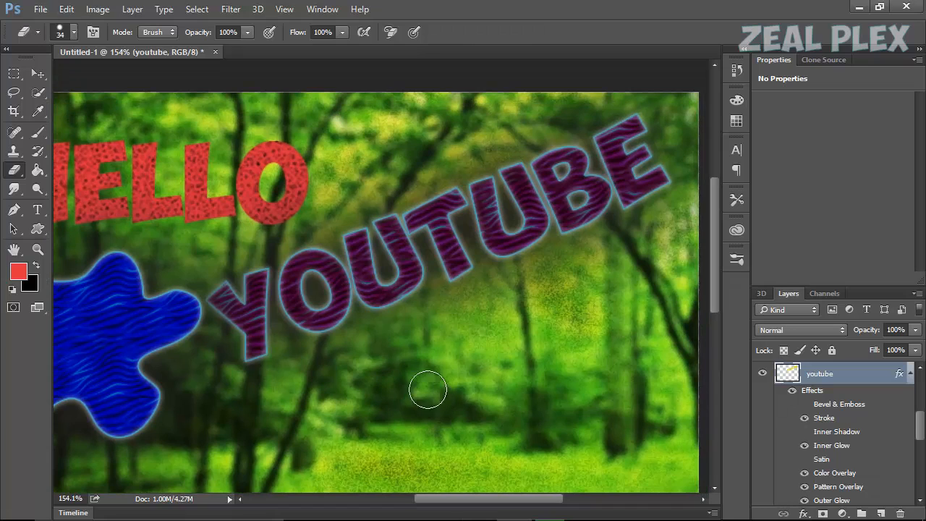
pyautogui.click(72, 31)
pyautogui.click(89, 74)
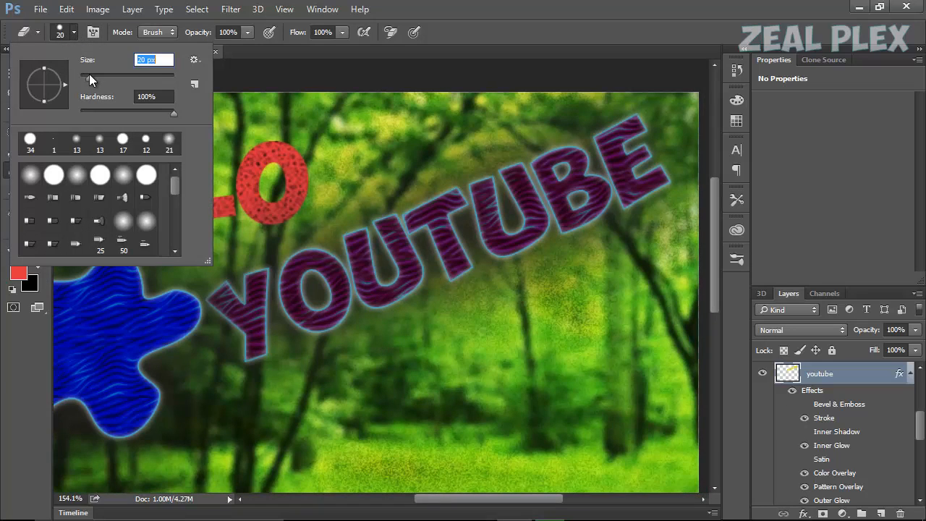
pyautogui.click(74, 33)
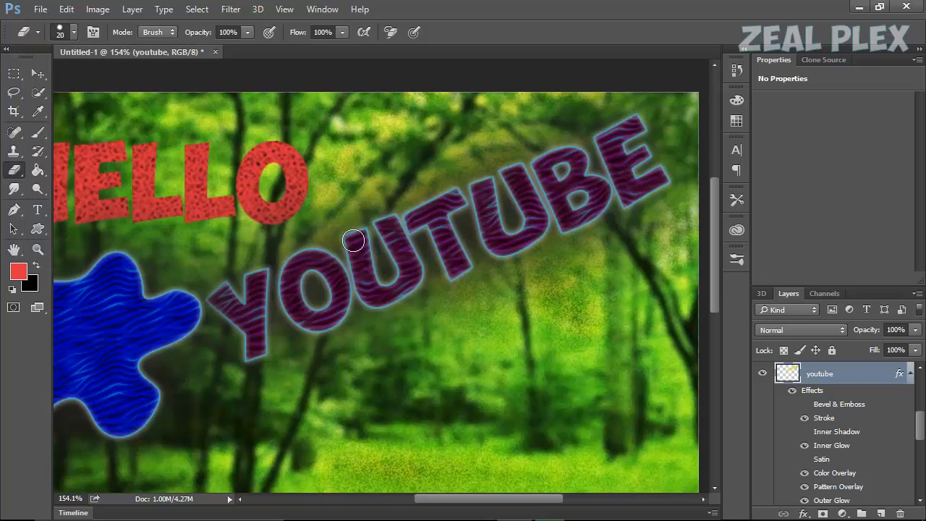
pyautogui.click(422, 281)
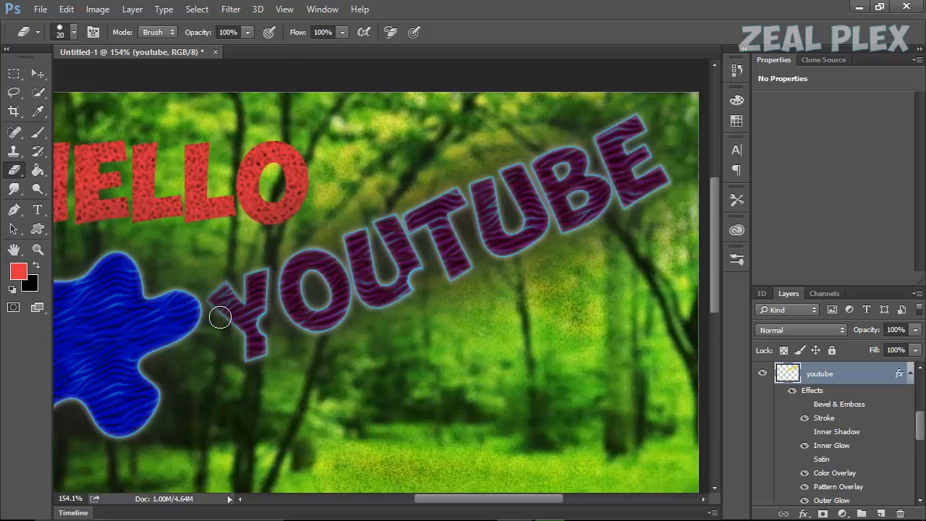
pyautogui.click(449, 238)
pyautogui.click(525, 215)
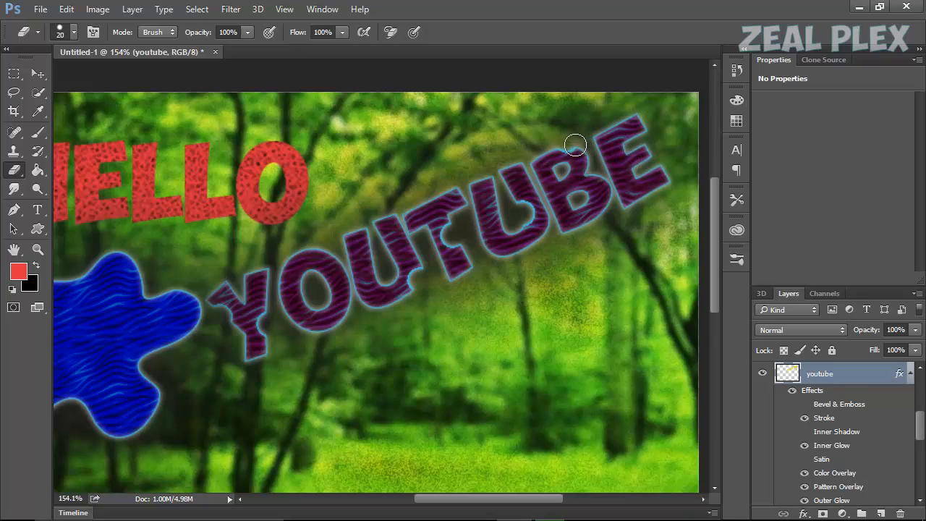
pyautogui.click(643, 196)
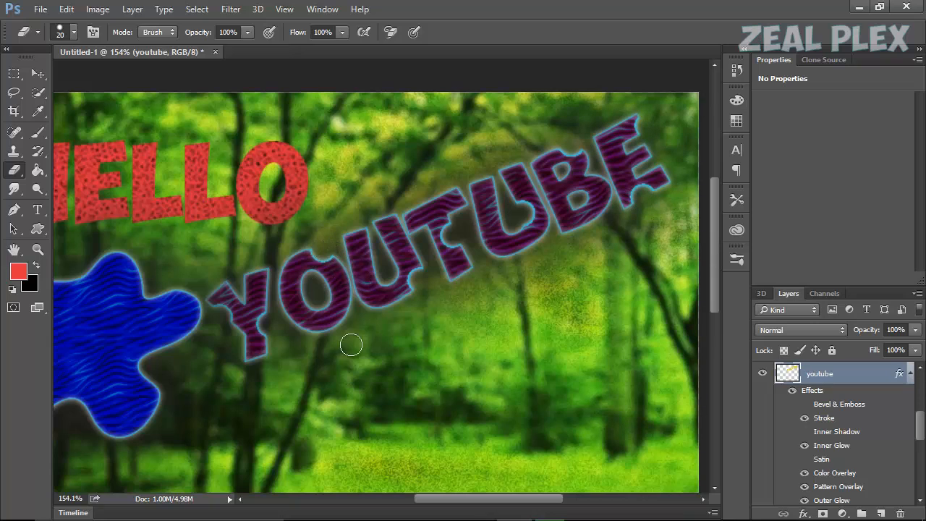
pyautogui.click(323, 330)
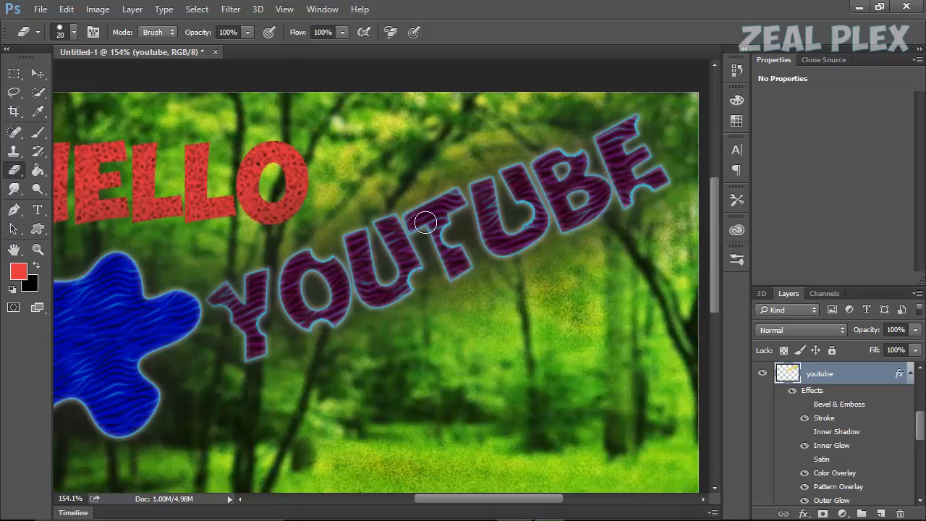
pyautogui.click(506, 252)
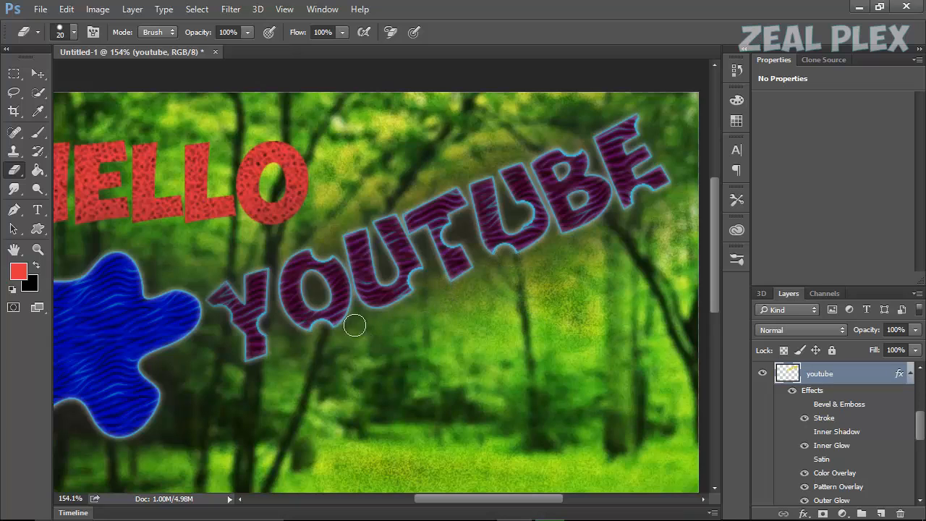
pyautogui.click(38, 74)
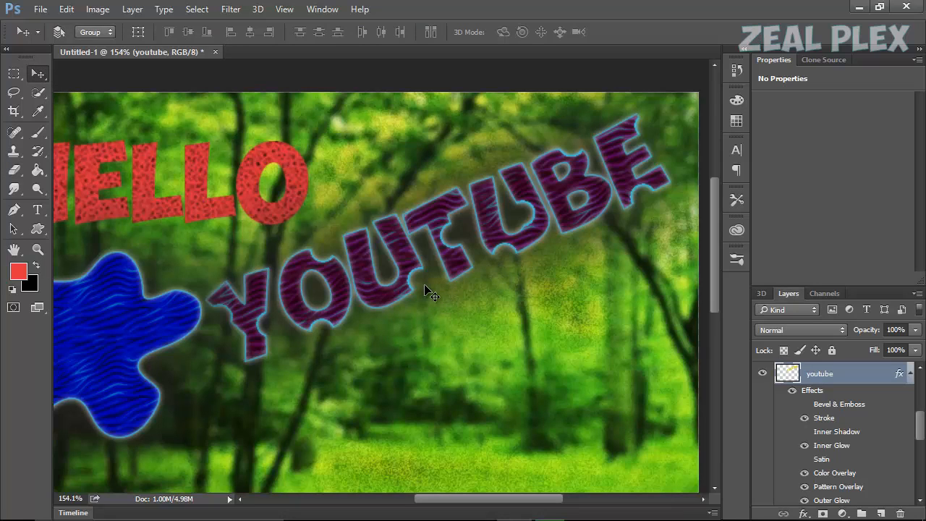
pyautogui.scroll(-3, 423, 284)
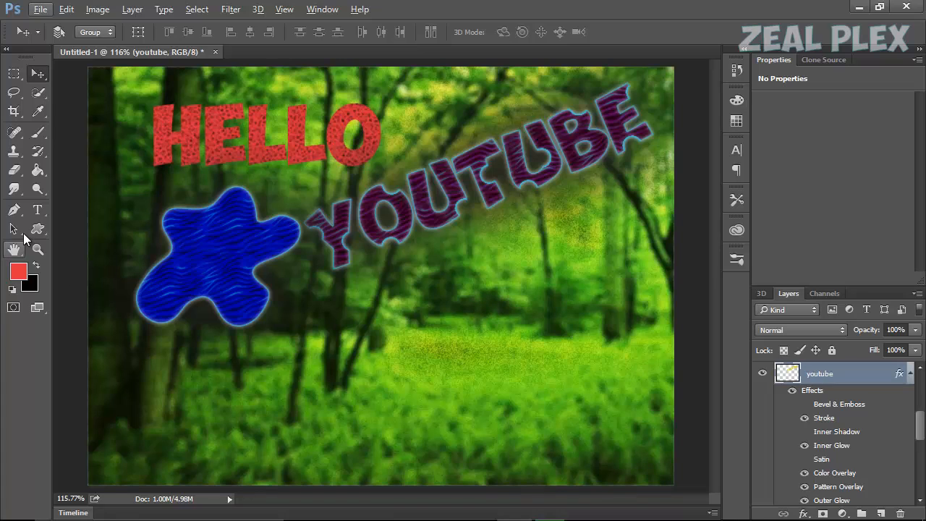
pyautogui.click(33, 172)
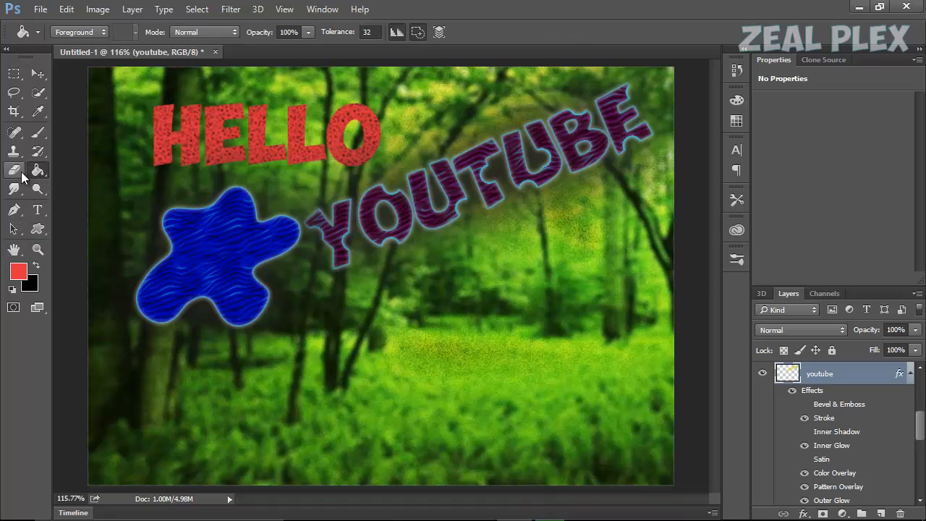
pyautogui.click(20, 138)
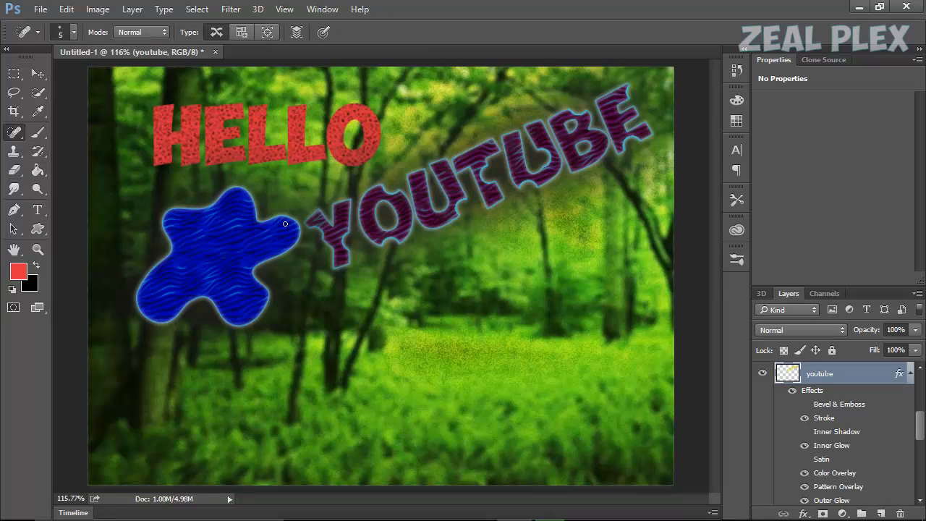
pyautogui.scroll(5, 286, 227)
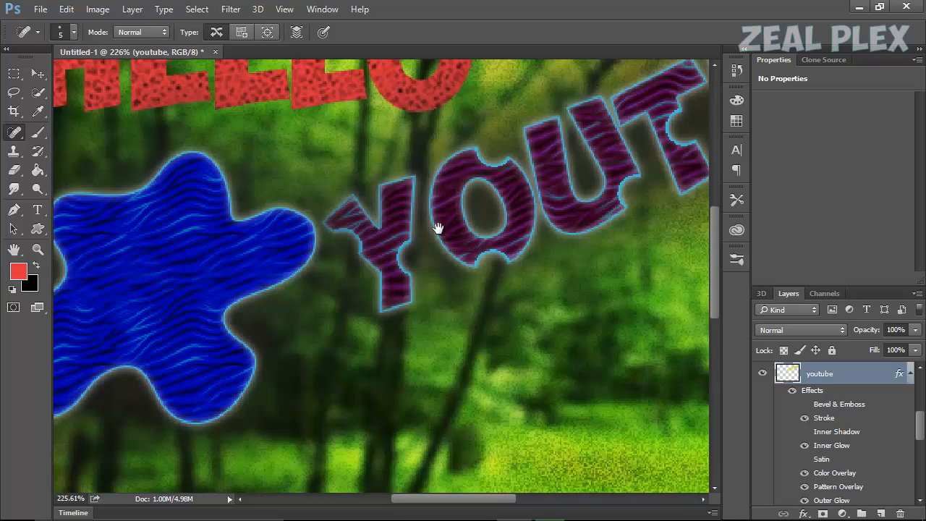
pyautogui.moveTo(439, 228); pyautogui.dragTo(394, 301)
pyautogui.scroll(3, 434, 313)
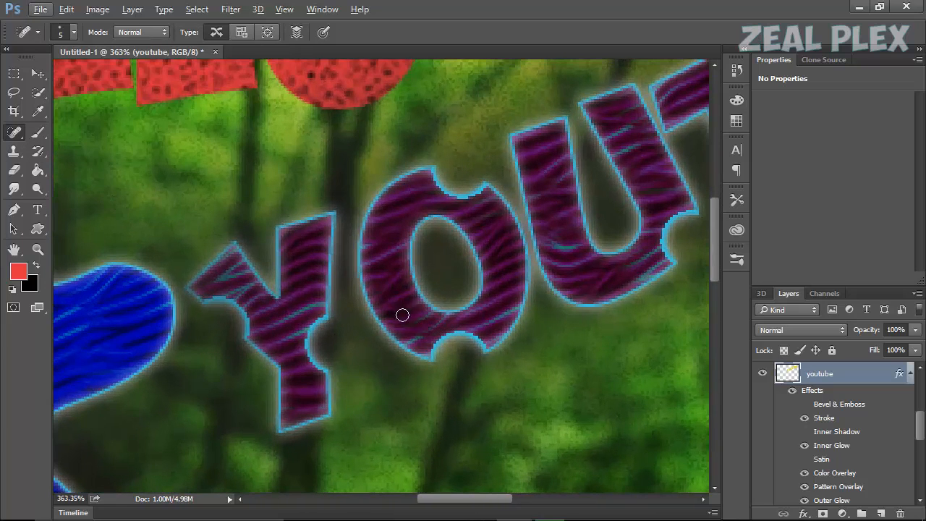
pyautogui.click(37, 132)
pyautogui.click(95, 131)
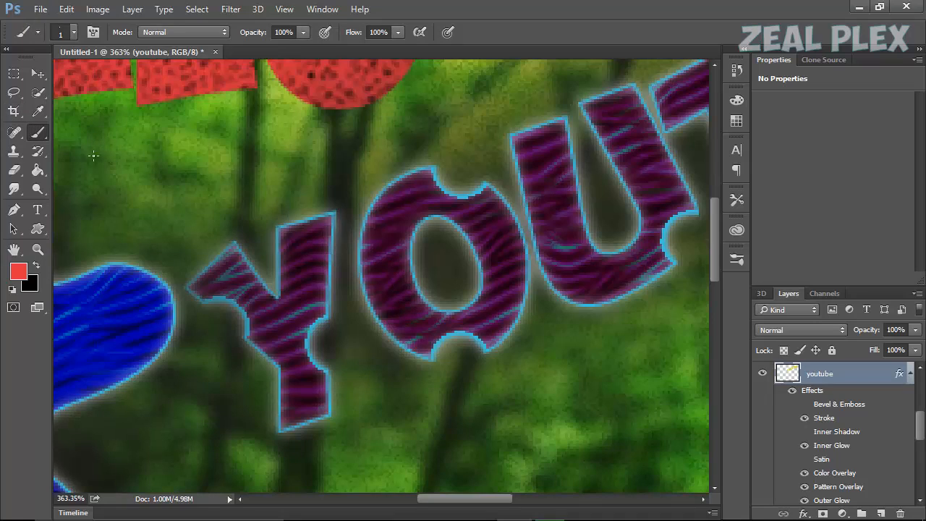
pyautogui.click(15, 134)
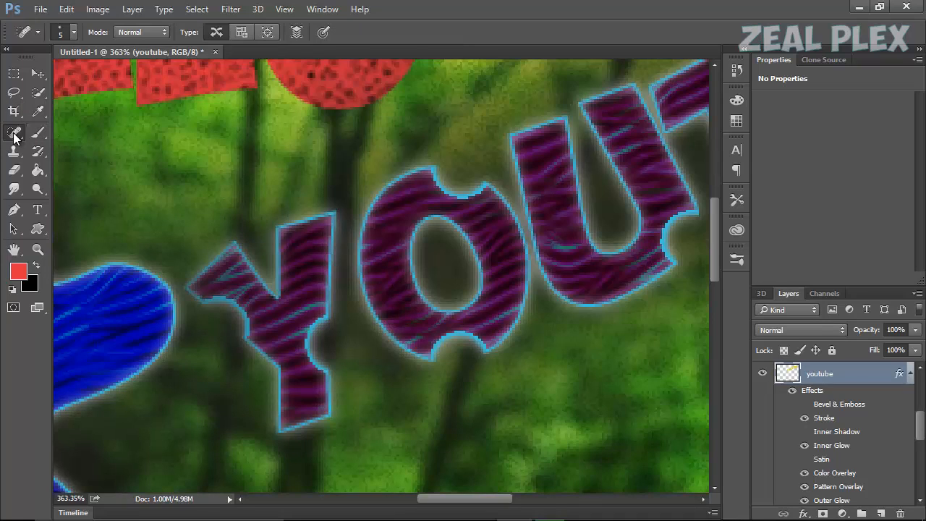
pyautogui.click(19, 137)
# Choose the Clone Stamp Tool and set its brush size to 13 px.
pyautogui.click(14, 154)
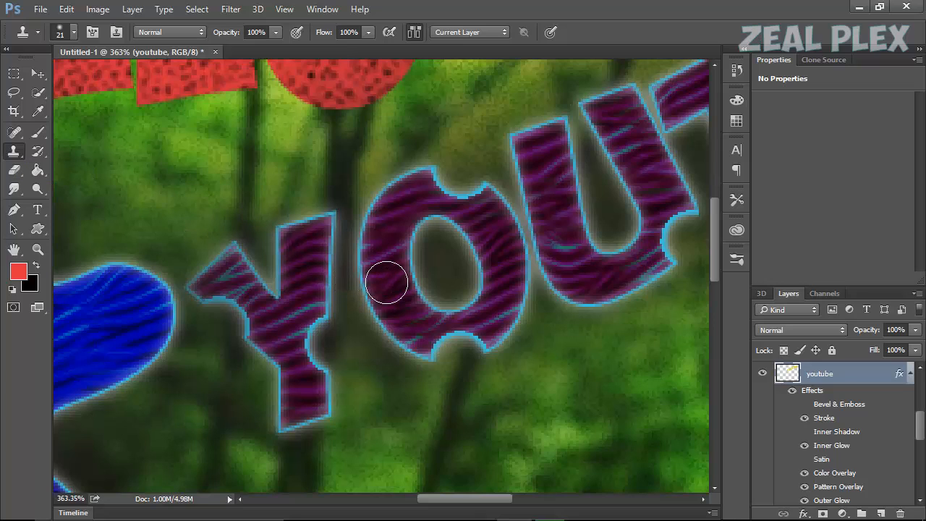
pyautogui.click(75, 32)
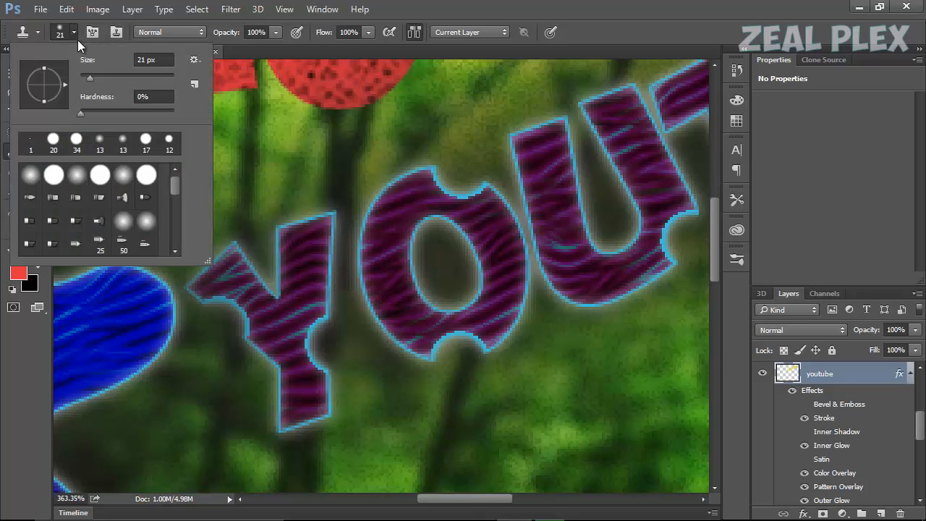
pyautogui.moveTo(88, 77); pyautogui.dragTo(86, 77)
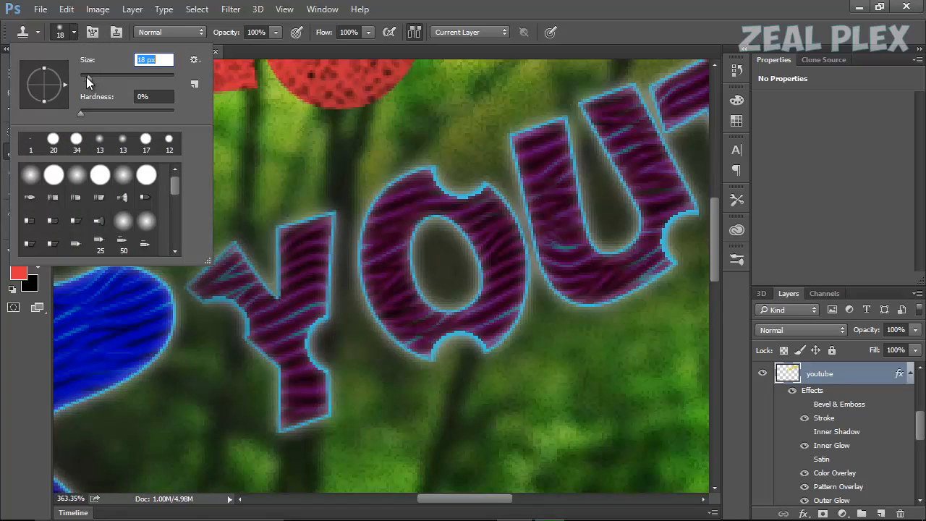
pyautogui.click(74, 31)
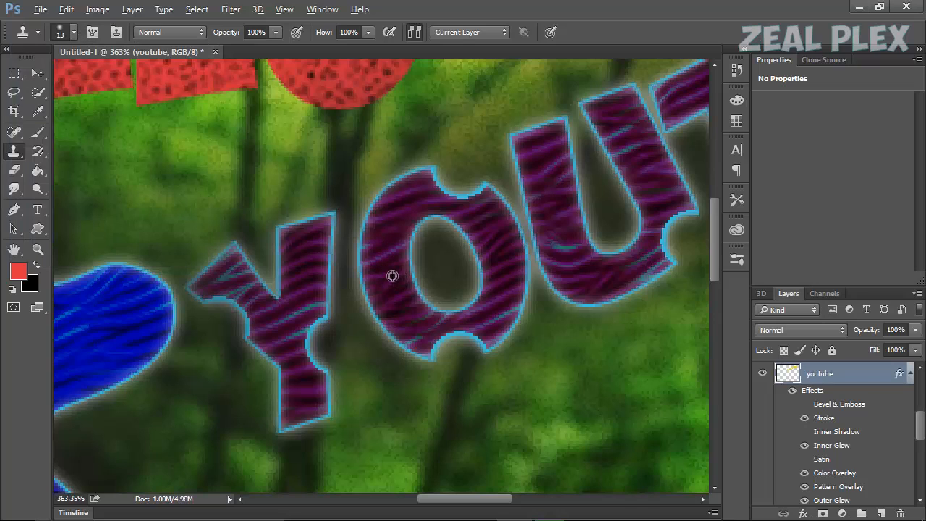
# Sample the first O of YOUTUBE and clone its pixels over the notch in its lower edge to fill it.
pyautogui.keyDown('alt'); pyautogui.click(442, 343); pyautogui.keyUp('alt')
pyautogui.click(447, 343)
pyautogui.moveTo(448, 342); pyautogui.dragTo(463, 330)
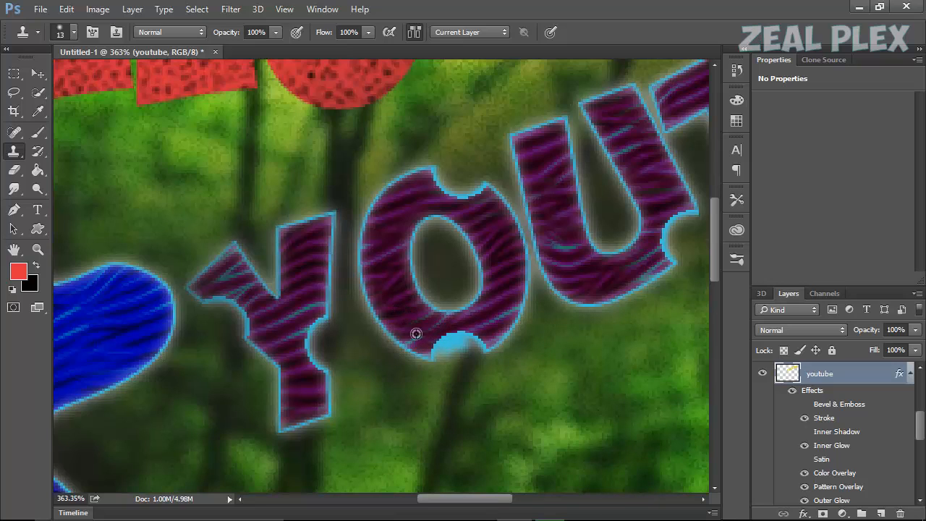
pyautogui.moveTo(429, 344)
pyautogui.mouseDown()
pyautogui.moveTo(446, 342)
pyautogui.moveTo(441, 352)
pyautogui.moveTo(475, 339)
pyautogui.moveTo(455, 345)
pyautogui.moveTo(465, 341)
pyautogui.moveTo(452, 316)
pyautogui.moveTo(465, 345)
pyautogui.moveTo(474, 341)
pyautogui.mouseUp()
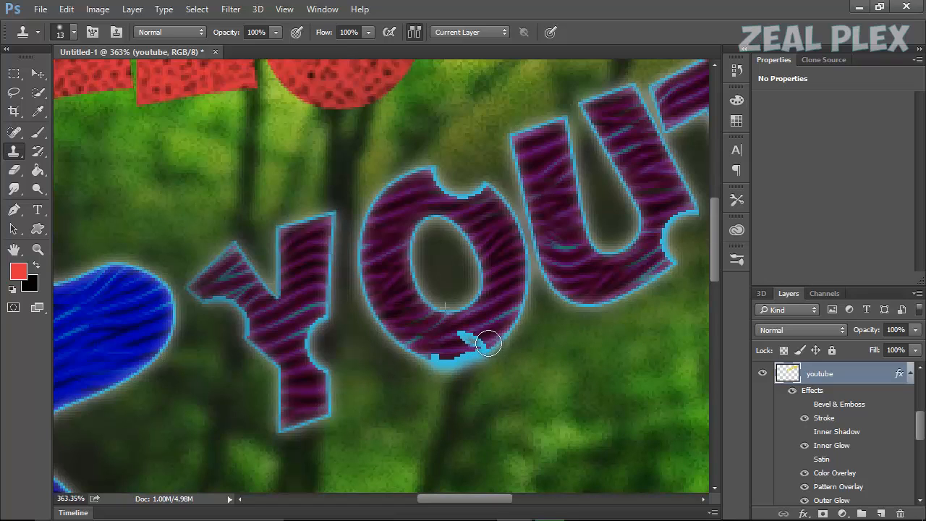
pyautogui.moveTo(488, 343)
pyautogui.mouseDown()
pyautogui.moveTo(435, 353)
pyautogui.moveTo(450, 362)
pyautogui.moveTo(488, 344)
pyautogui.mouseUp()
pyautogui.moveTo(449, 282)
pyautogui.mouseDown()
pyautogui.moveTo(405, 314)
pyautogui.moveTo(476, 343)
pyautogui.mouseUp()
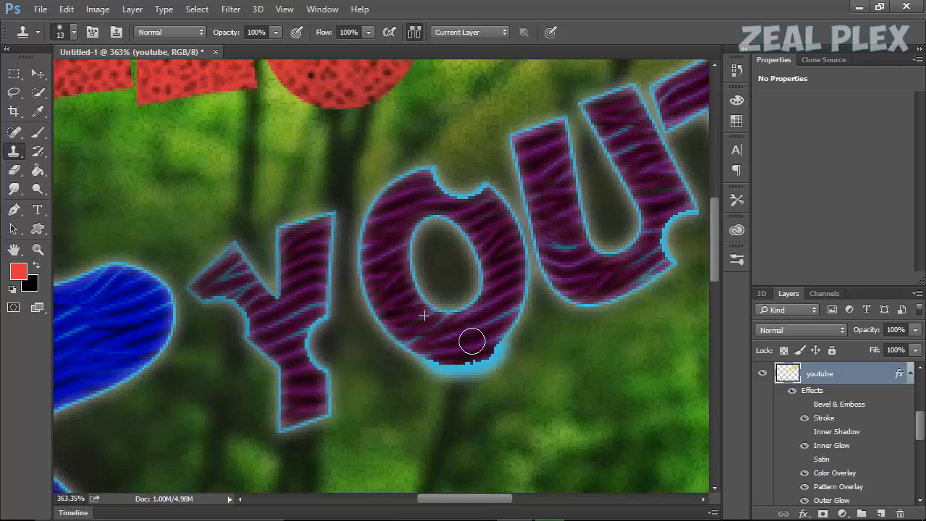
pyautogui.scroll(-7, 451, 337)
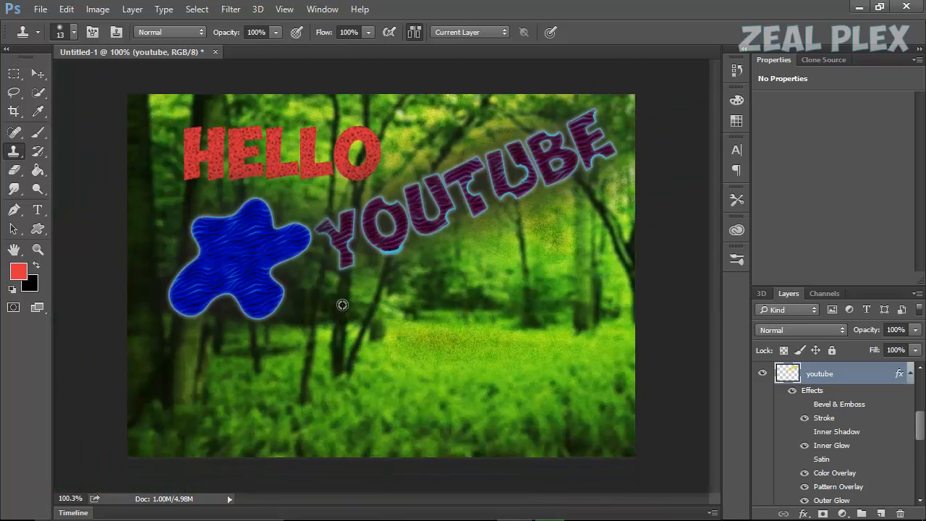
# Clone freshly sampled areas of the O below its filled lower edge to extend the letter downward, then return to the Move Tool.
pyautogui.scroll(7, 342, 305)
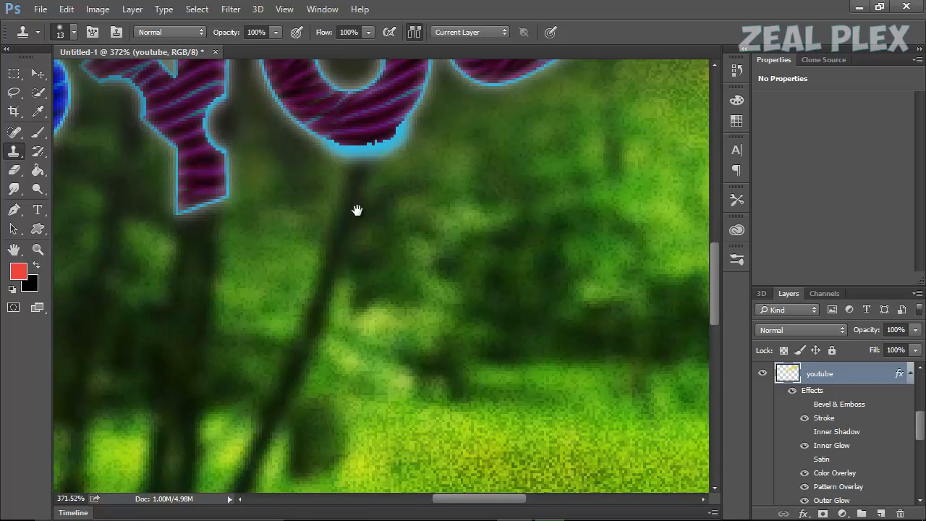
pyautogui.moveTo(356, 210); pyautogui.dragTo(418, 420)
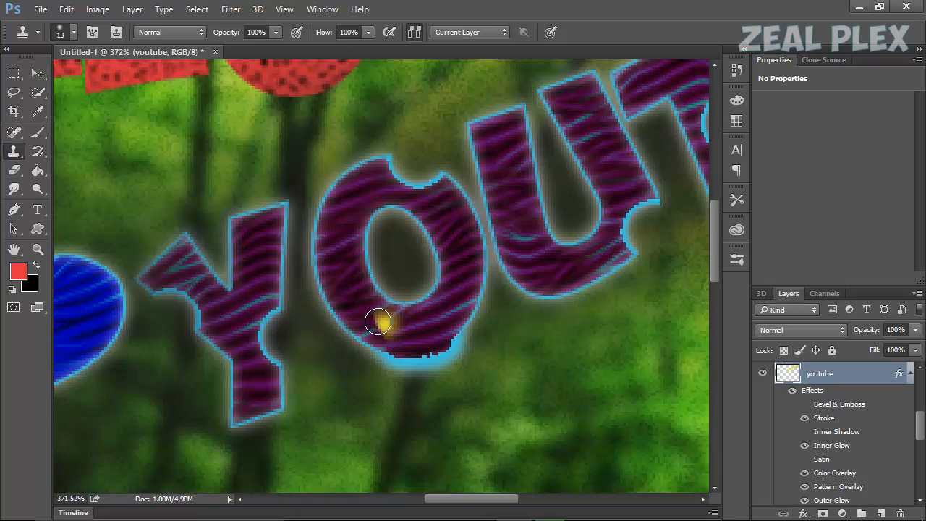
pyautogui.scroll(2, 362, 186)
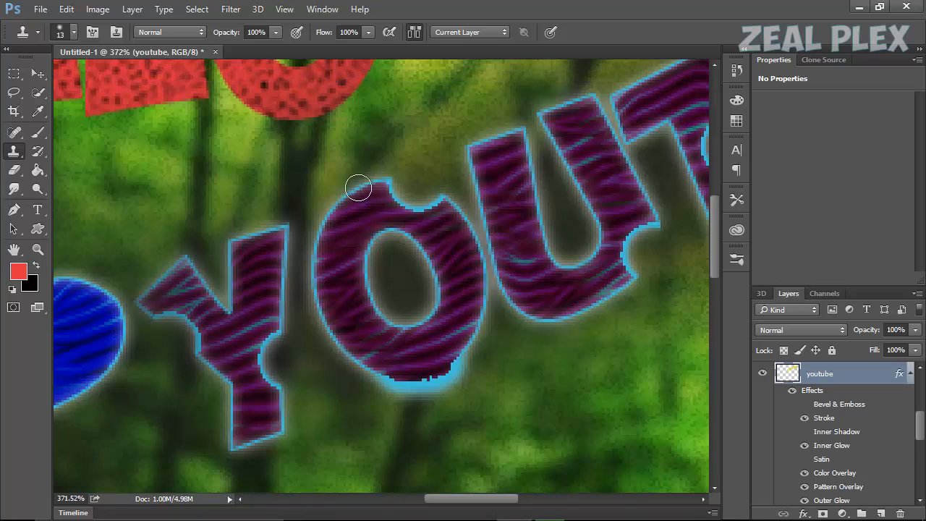
pyautogui.keyDown('alt'); pyautogui.click(276, 136); pyautogui.keyUp('alt')
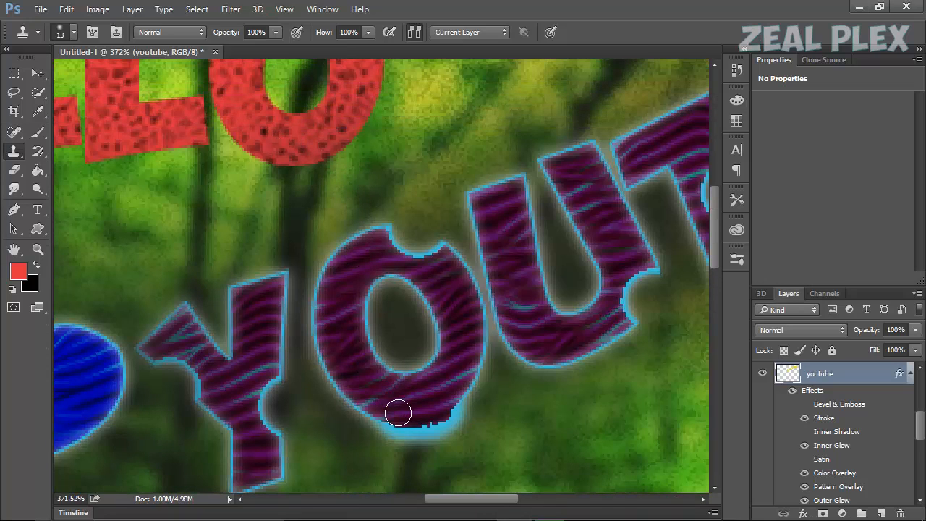
pyautogui.moveTo(399, 413)
pyautogui.mouseDown()
pyautogui.moveTo(424, 431)
pyautogui.moveTo(439, 400)
pyautogui.moveTo(409, 428)
pyautogui.moveTo(398, 408)
pyautogui.moveTo(397, 421)
pyautogui.moveTo(424, 430)
pyautogui.moveTo(453, 420)
pyautogui.moveTo(428, 428)
pyautogui.mouseUp()
pyautogui.keyDown('alt'); pyautogui.click(386, 402); pyautogui.keyUp('alt')
pyautogui.moveTo(440, 427)
pyautogui.mouseDown()
pyautogui.moveTo(394, 437)
pyautogui.moveTo(428, 440)
pyautogui.moveTo(442, 426)
pyautogui.moveTo(422, 443)
pyautogui.moveTo(384, 438)
pyautogui.moveTo(420, 451)
pyautogui.moveTo(452, 429)
pyautogui.moveTo(405, 450)
pyautogui.moveTo(385, 443)
pyautogui.moveTo(377, 429)
pyautogui.moveTo(392, 427)
pyautogui.moveTo(378, 419)
pyautogui.moveTo(395, 432)
pyautogui.moveTo(447, 420)
pyautogui.moveTo(431, 474)
pyautogui.mouseUp()
pyautogui.keyDown('alt'); pyautogui.click(361, 379); pyautogui.keyUp('alt')
pyautogui.scroll(-8, 430, 473)
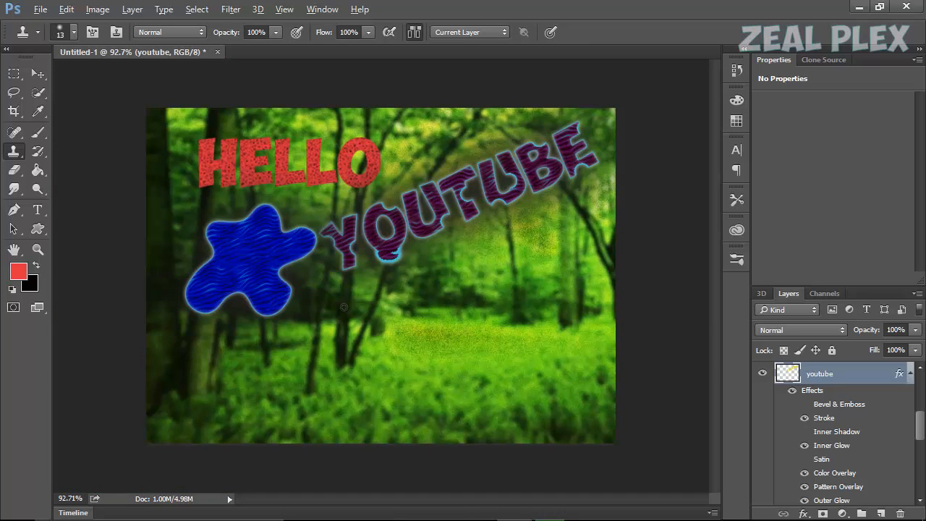
pyautogui.click(42, 73)
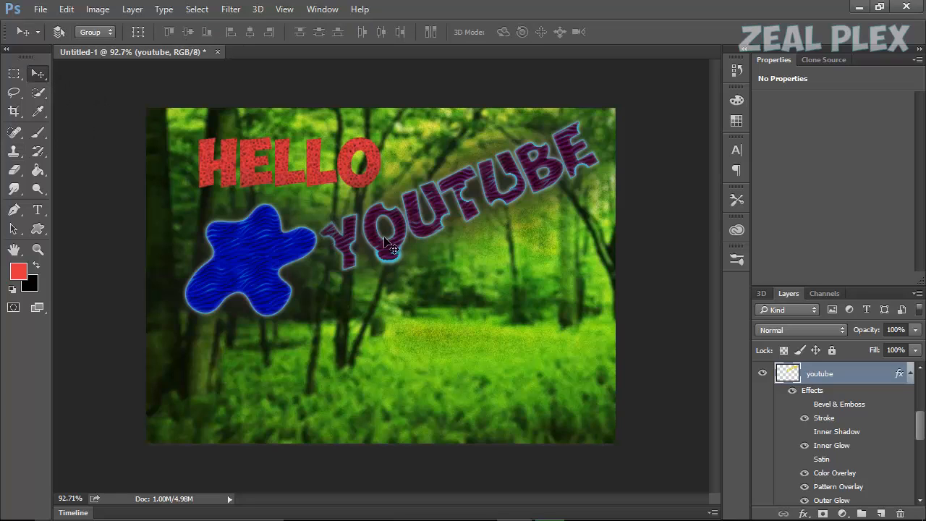